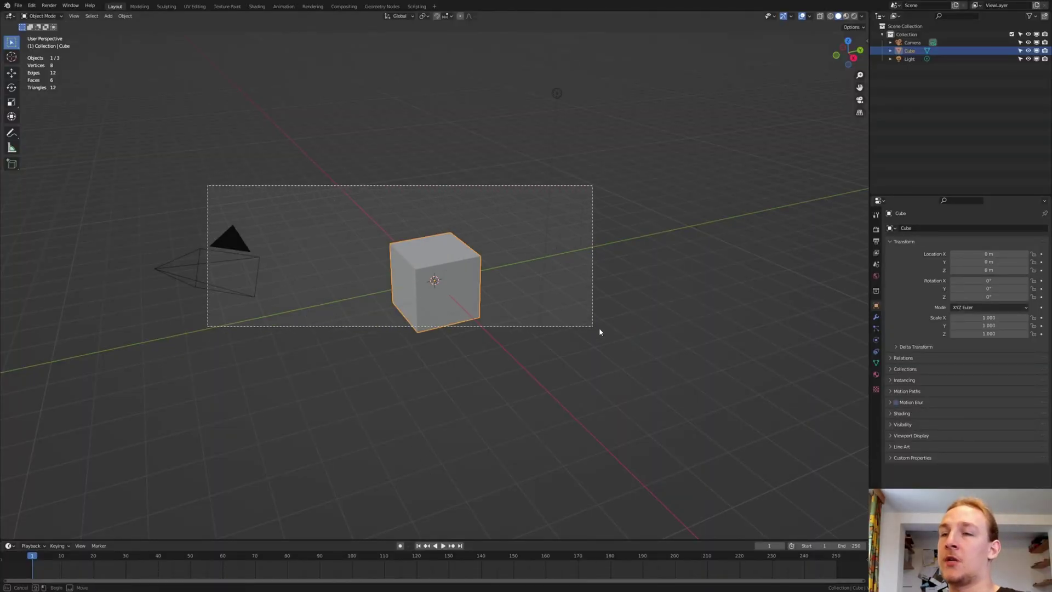
- Delete the default camera, cube and light
key(a)
key(x)
click(692, 357)
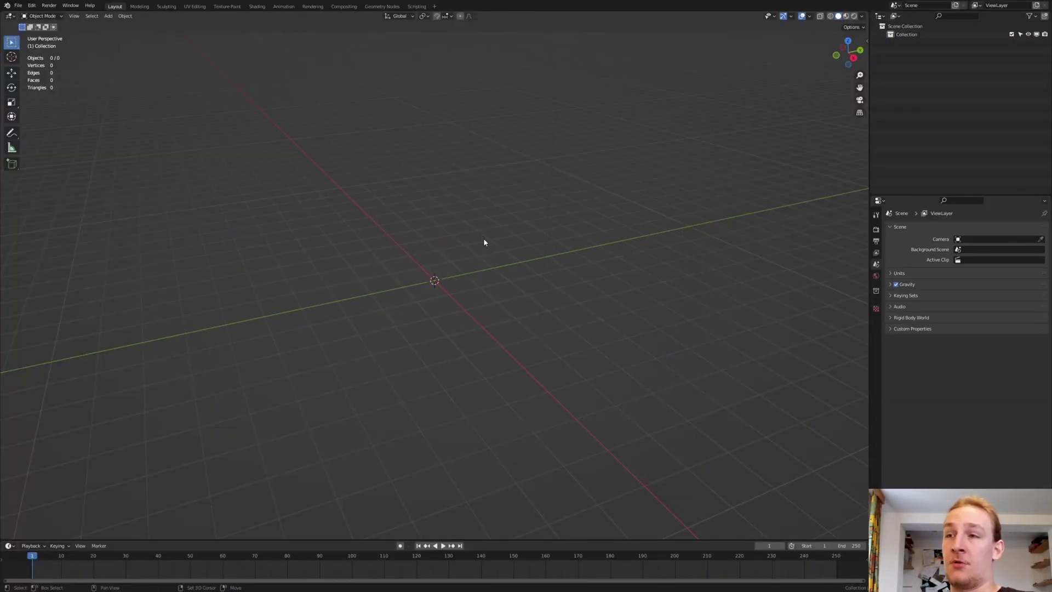
- Add a Suzanne monkey mesh, smooth it with subdivision, and zoom in on it
key(shift+a)
mouse_move(484, 239)
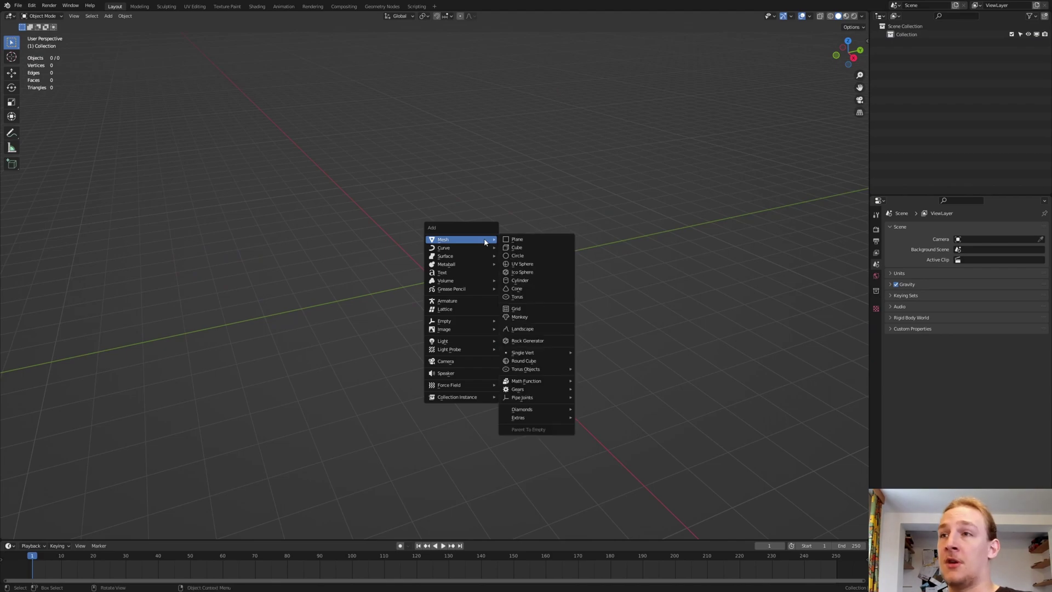
click(543, 317)
key(ctrl+3)
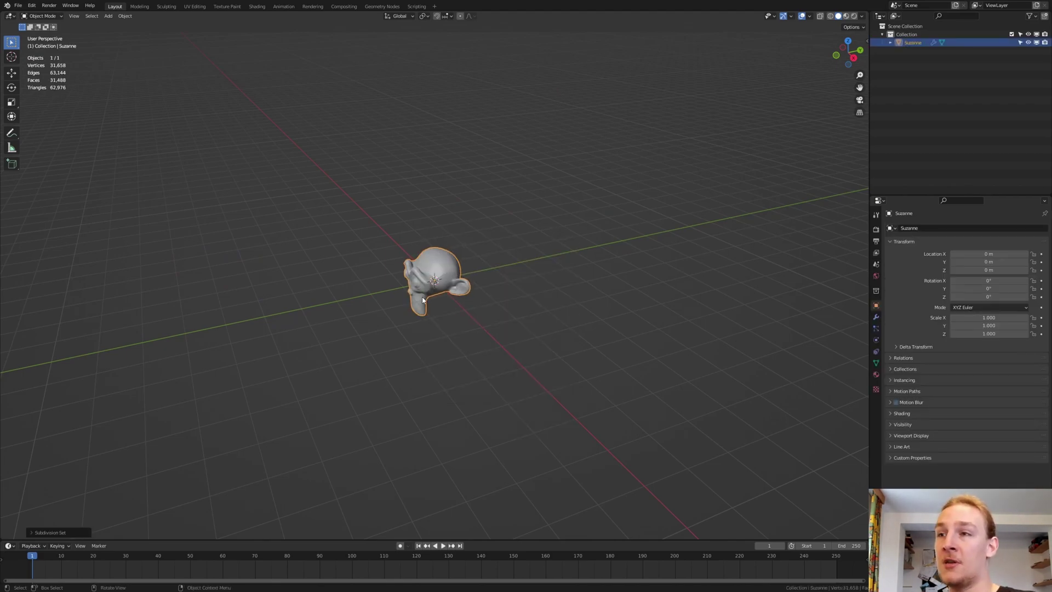
scroll(415, 279, up, 4)
scroll(408, 263, up, 1)
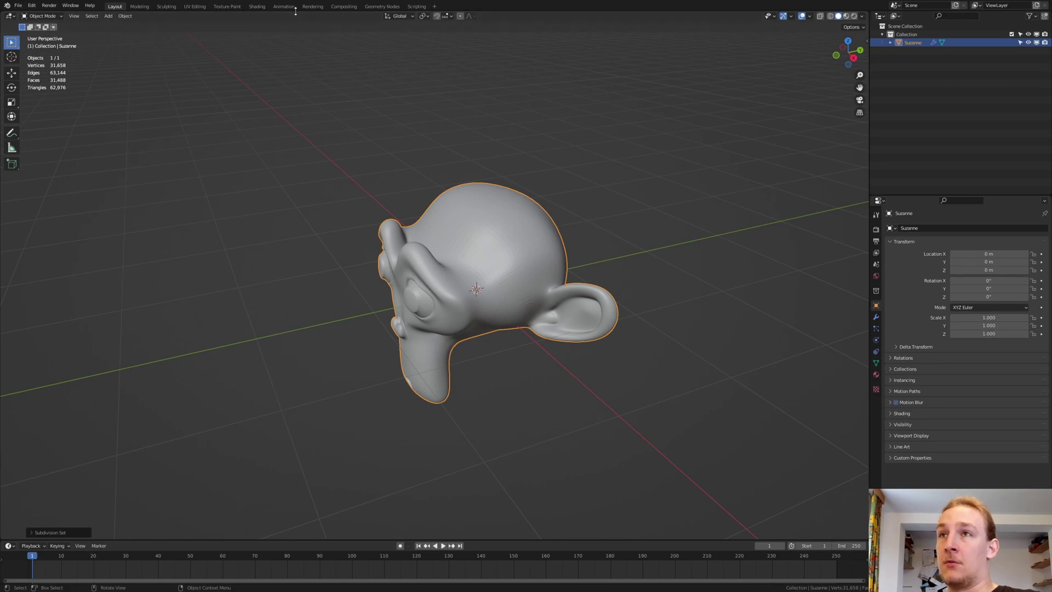
- Go to the Shading workspace and switch the viewport to Rendered shading
click(257, 6)
right_click(425, 218)
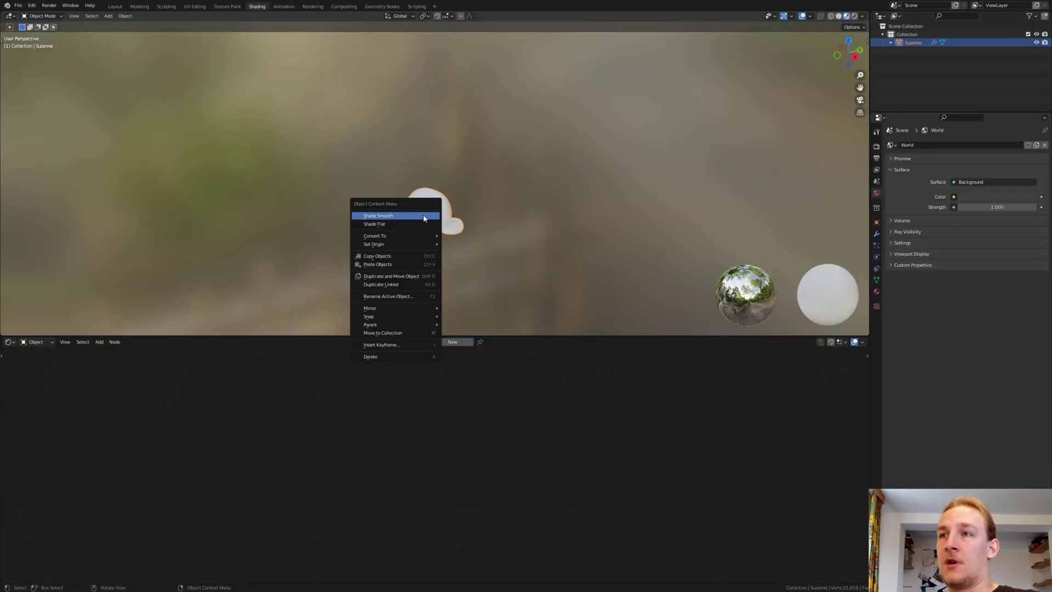
key(Escape)
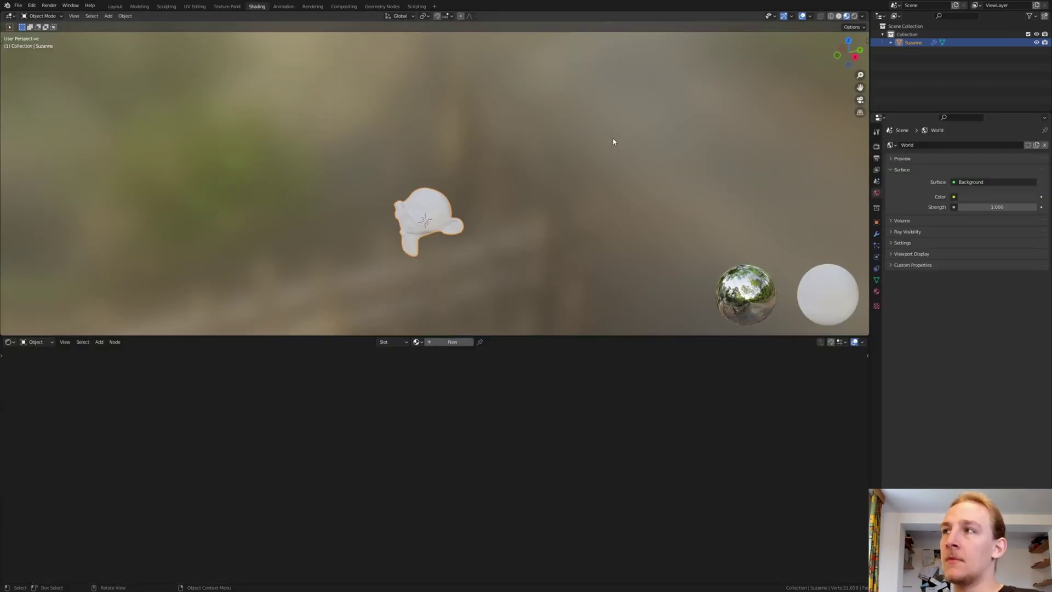
click(854, 16)
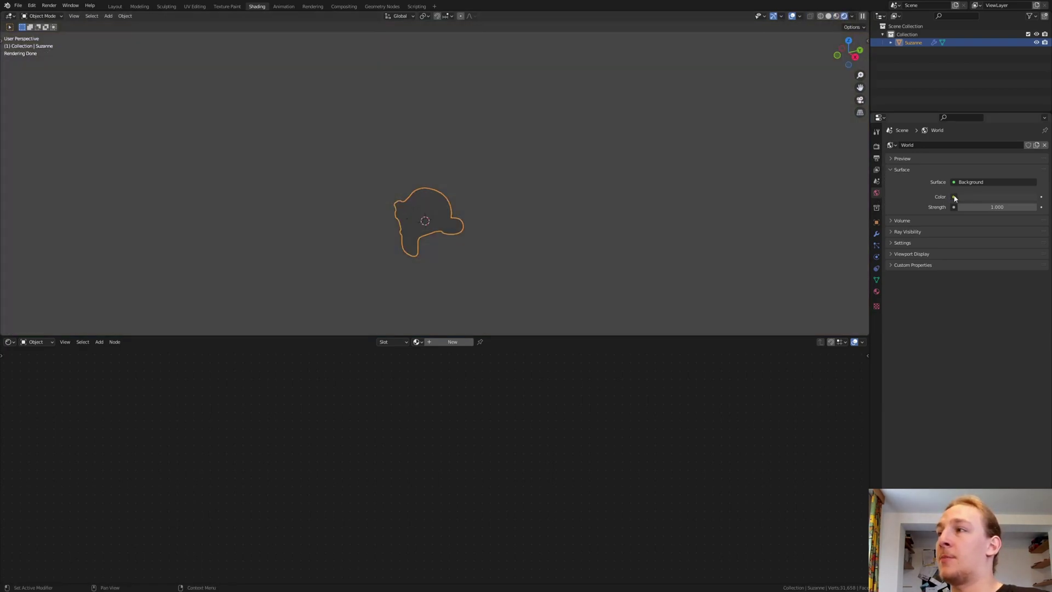
- Set the World colour to a Sky Texture with air, dust and ozone at 3.0
click(954, 197)
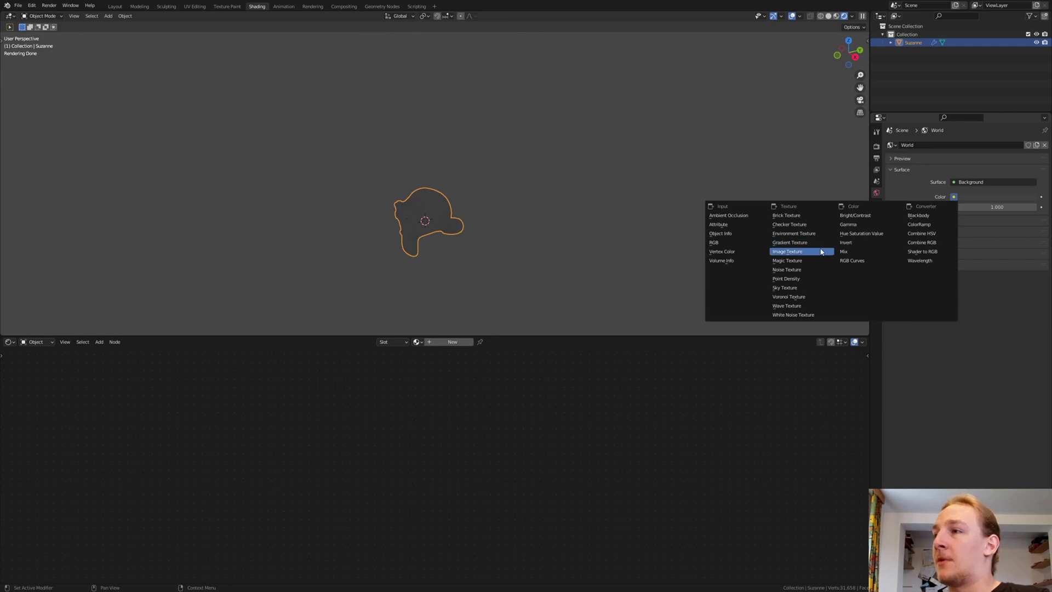
click(815, 287)
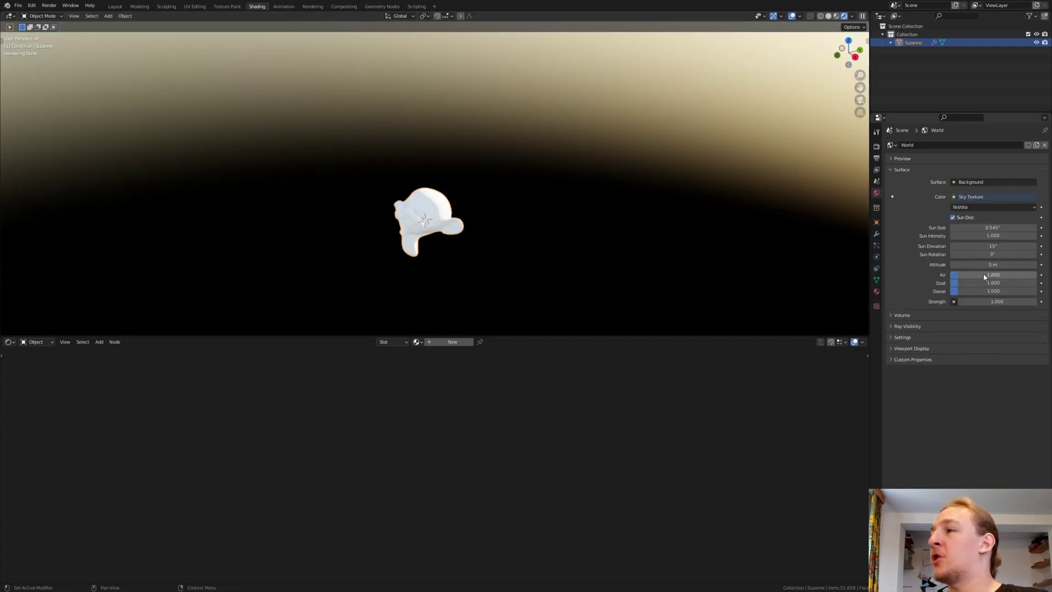
mouse_move(992, 277)
mouse_down()
mouse_move(987, 291)
mouse_move(976, 274)
mouse_up()
text(3)
key(Return)
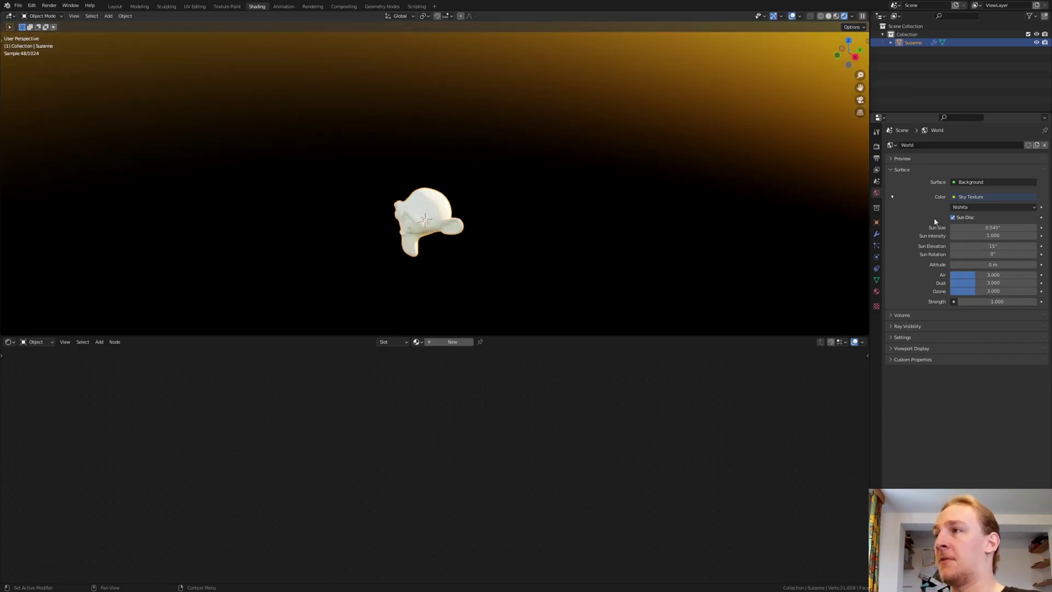
- Enable Film > Transparent in the Render properties for a transparent background
middle_drag(447, 175, 378, 263)
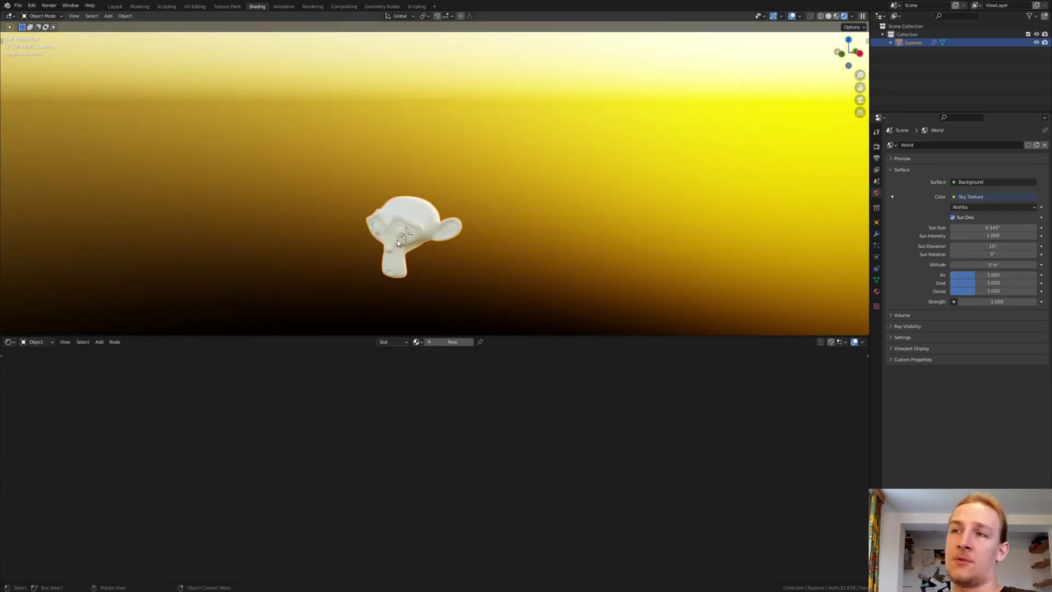
click(877, 147)
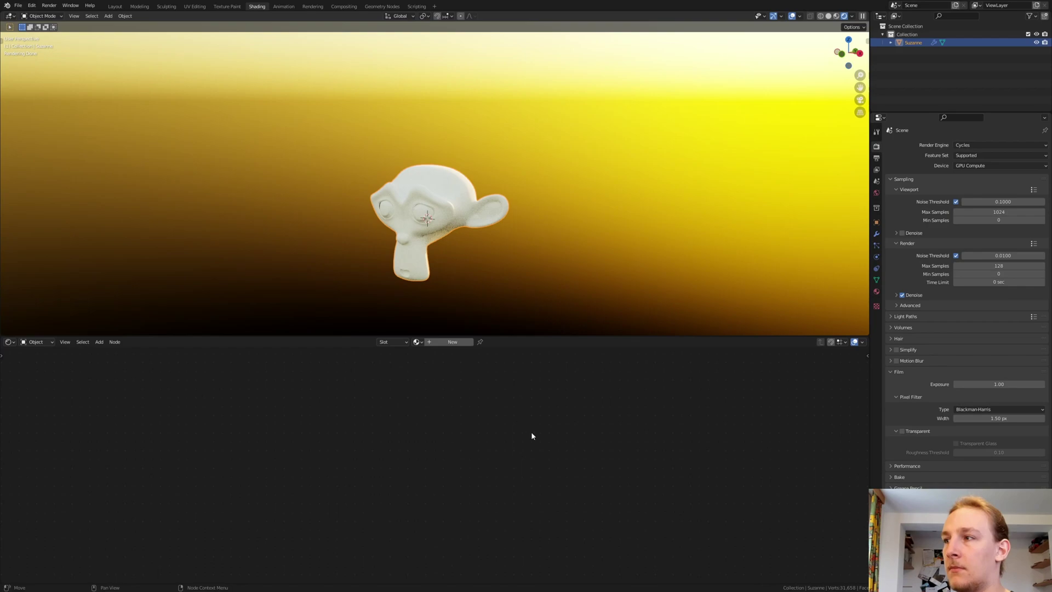
click(901, 432)
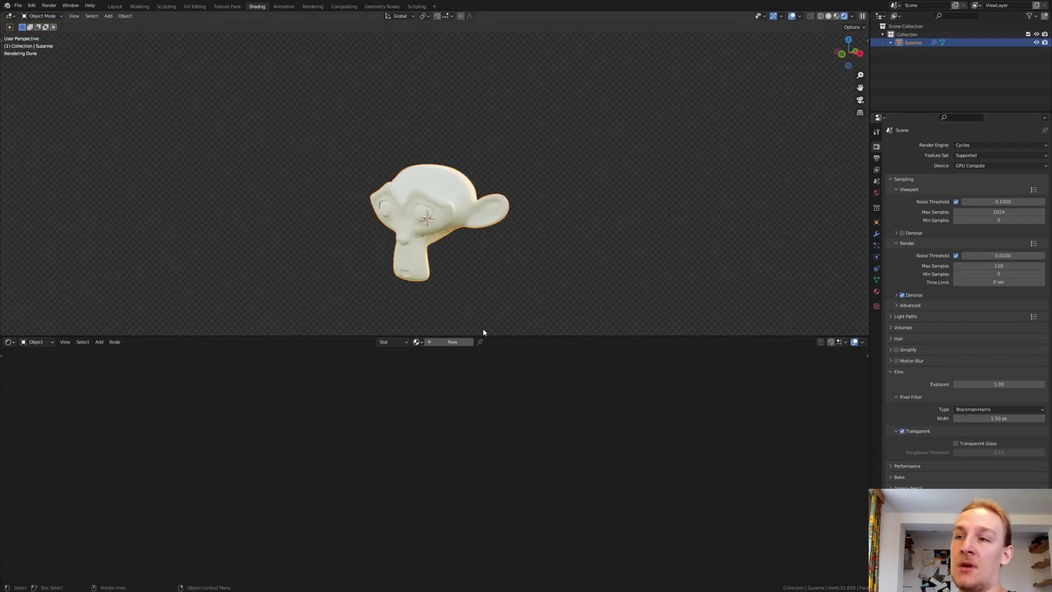
- Create a new material and insert a Mix Shader between Principled BSDF and Material Output
click(449, 342)
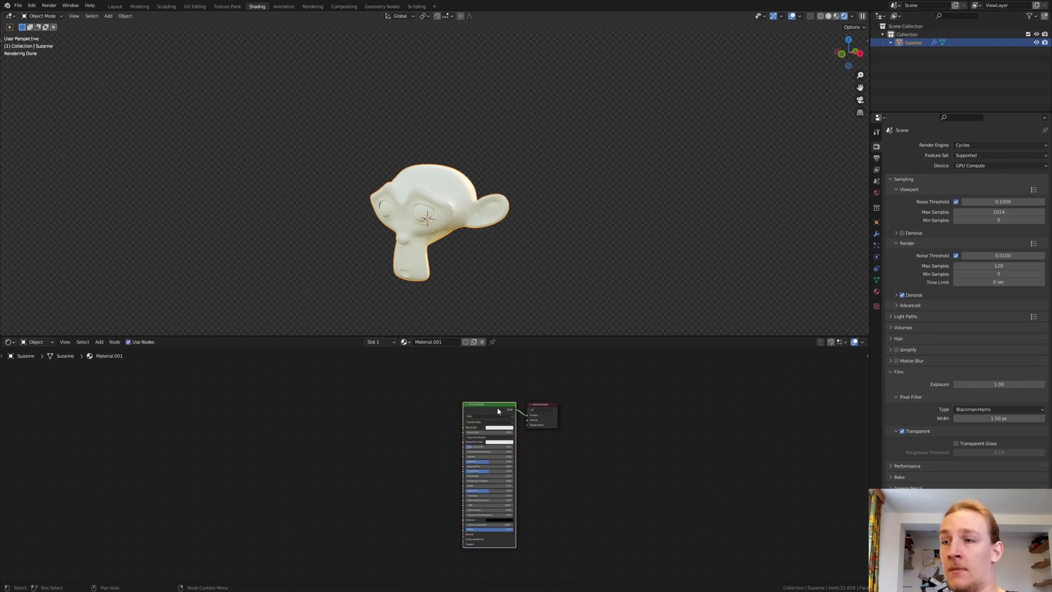
drag(498, 407, 373, 497)
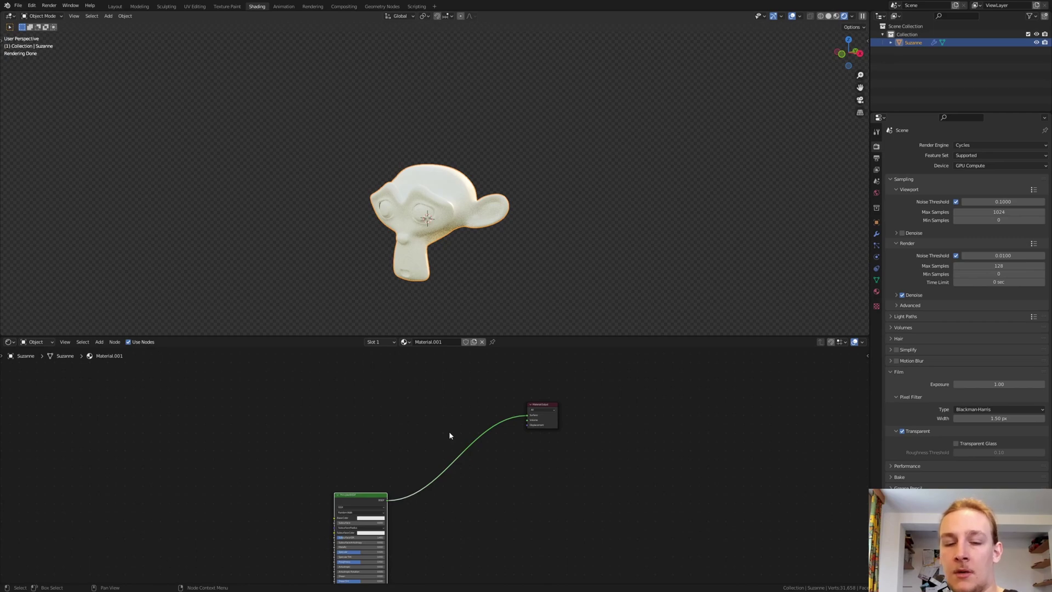
key(shift+a)
text(mi)
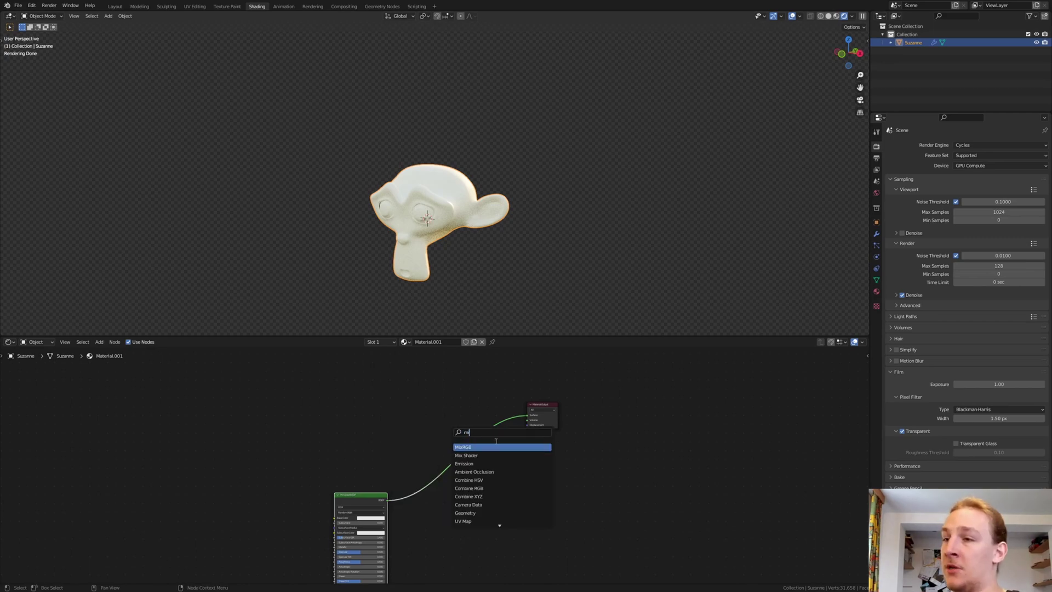
click(482, 456)
click(465, 441)
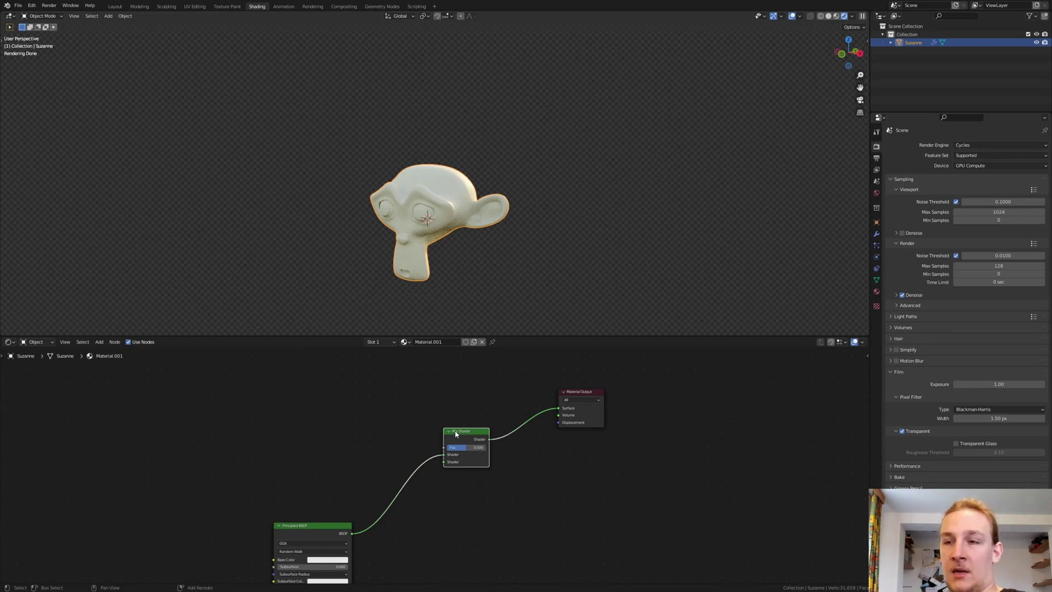
- Add a Glass BSDF to the Mix Shader's second shader input and colour it orange
key(shift+a)
text(gl)
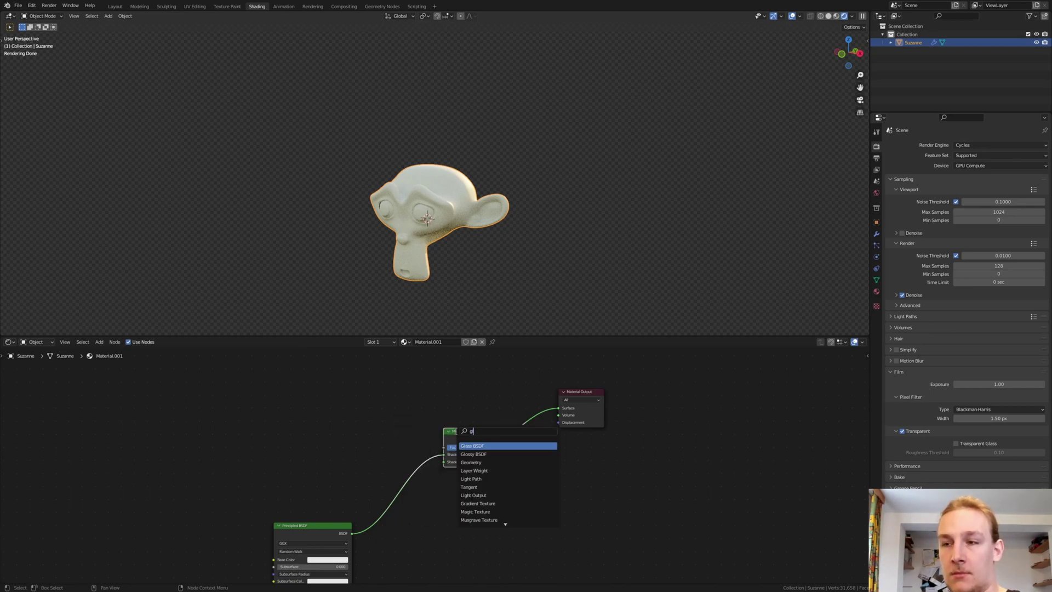
key(Return)
click(353, 377)
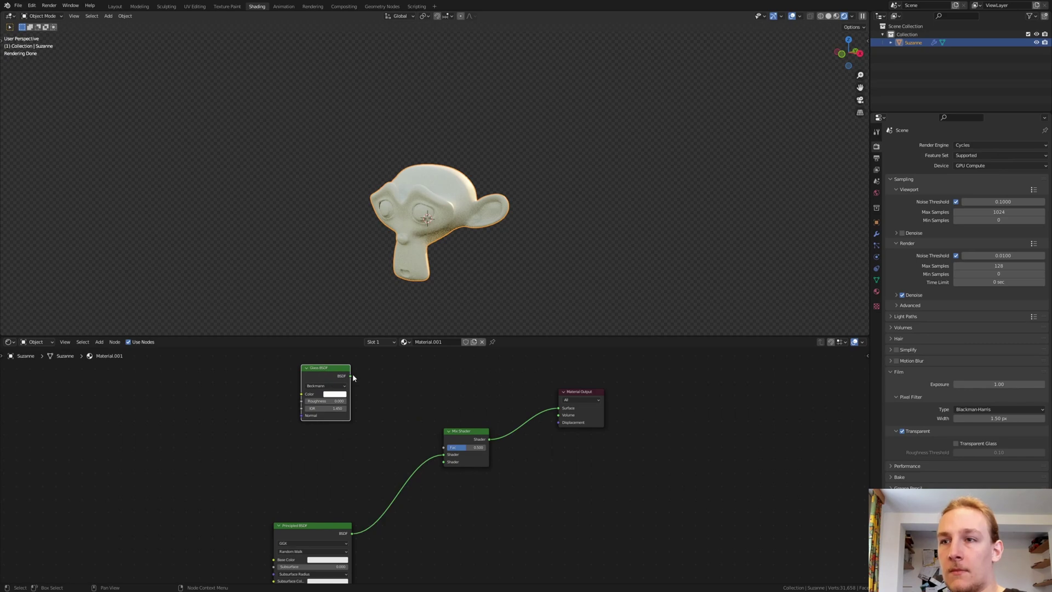
drag(350, 377, 444, 465)
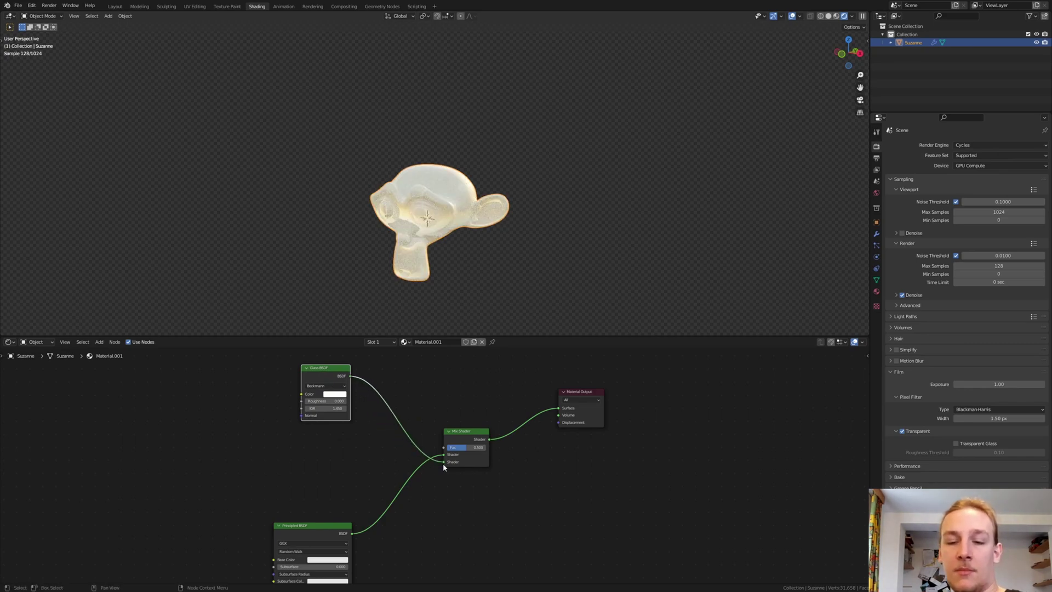
scroll(322, 392, up, 3)
click(338, 394)
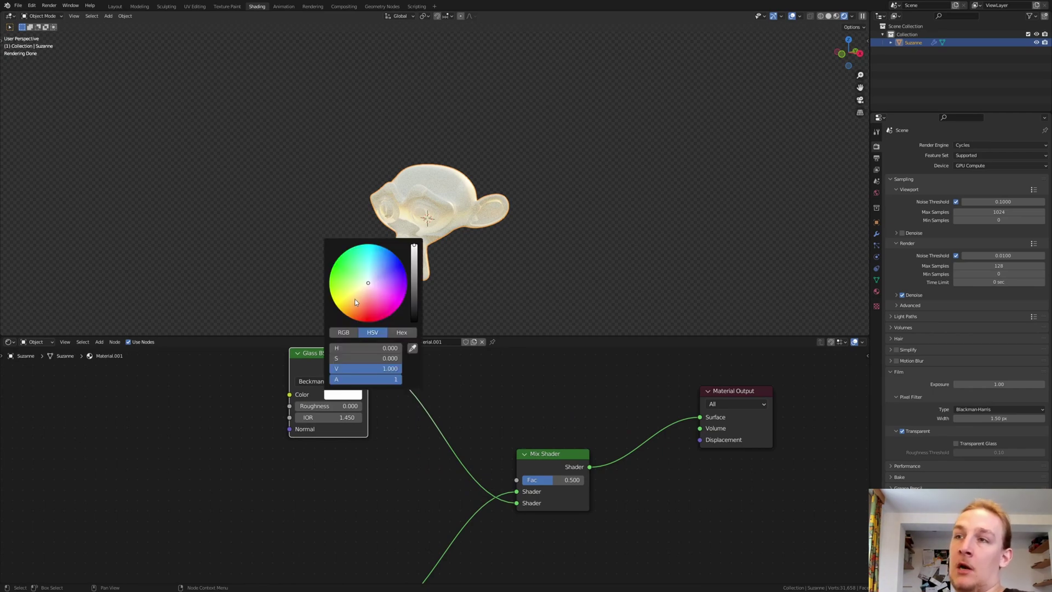
drag(355, 302, 352, 309)
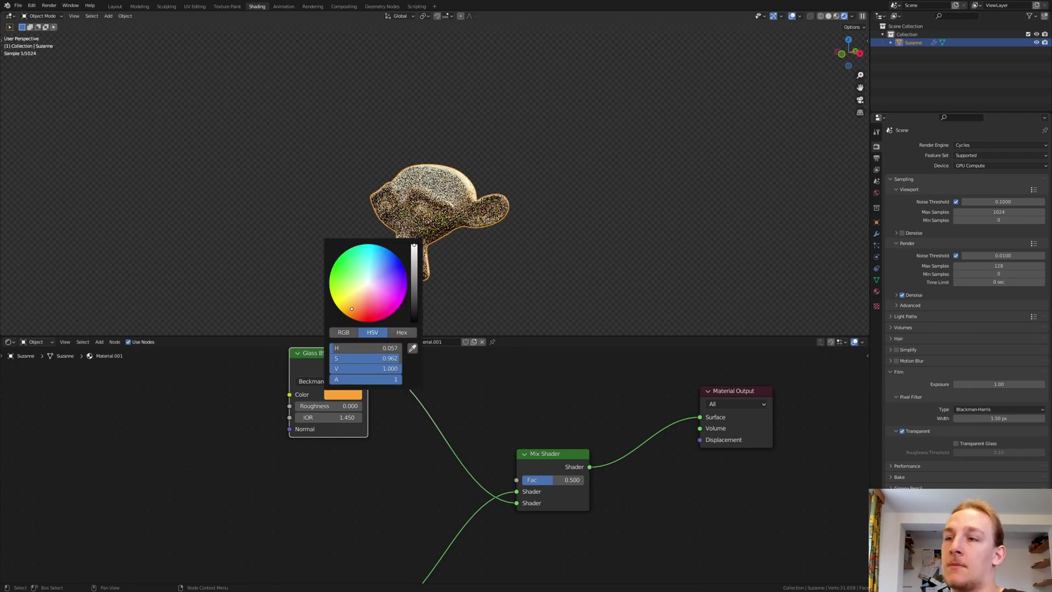
middle_drag(180, 440, 334, 434)
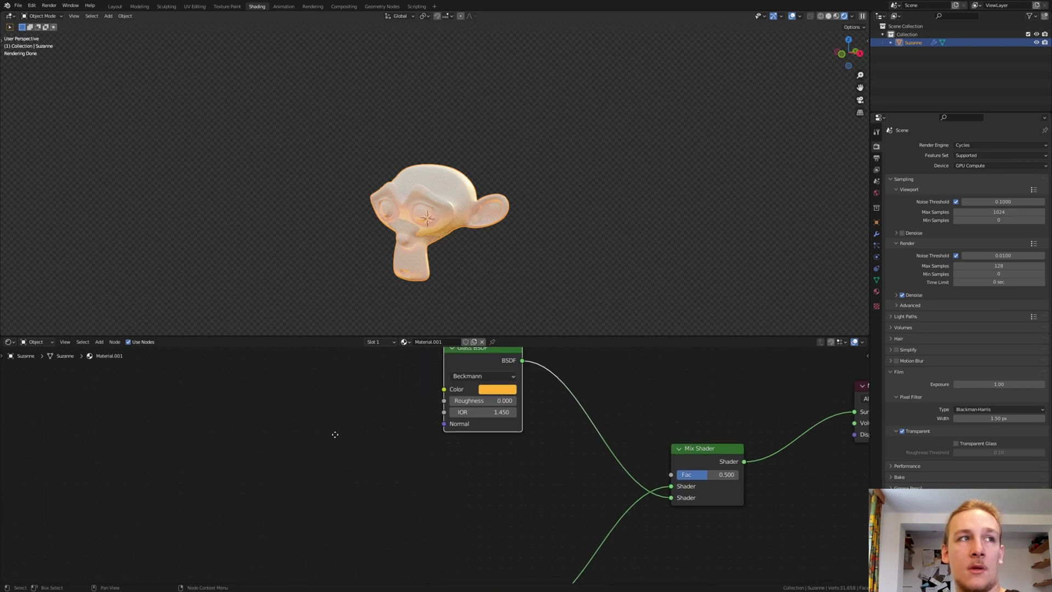
scroll(336, 433, down, 2)
- Add a ColorRamp node driving the Mix Shader's Fac input
scroll(337, 422, up, 1)
key(shift+a)
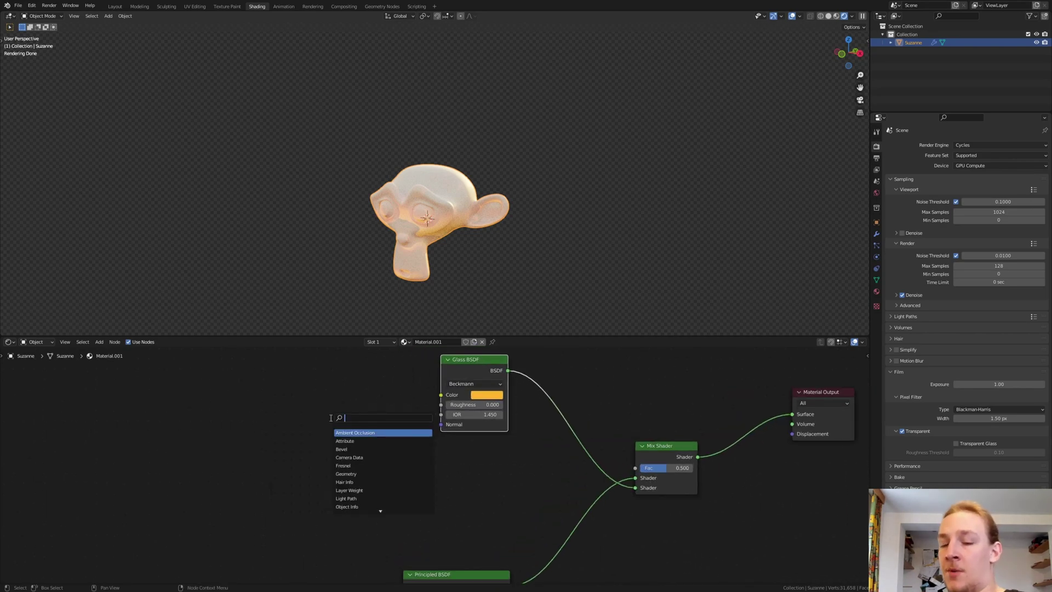
text(color ramp)
click(374, 434)
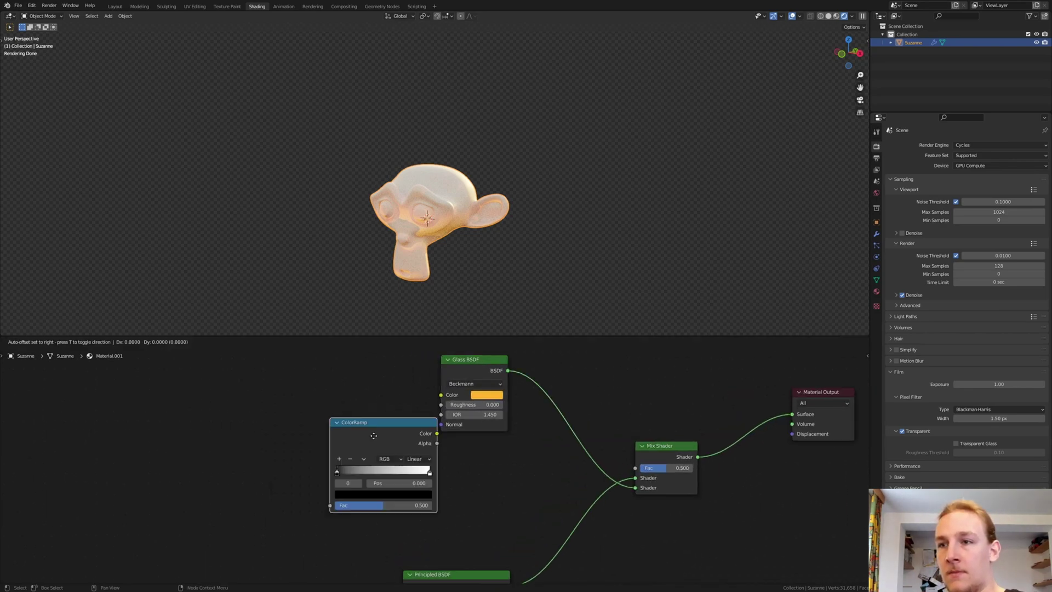
click(278, 456)
drag(340, 453, 635, 467)
- Move the ramp's black stop to about 0.436 and the white stop to 0.555
scroll(377, 241, up, 3)
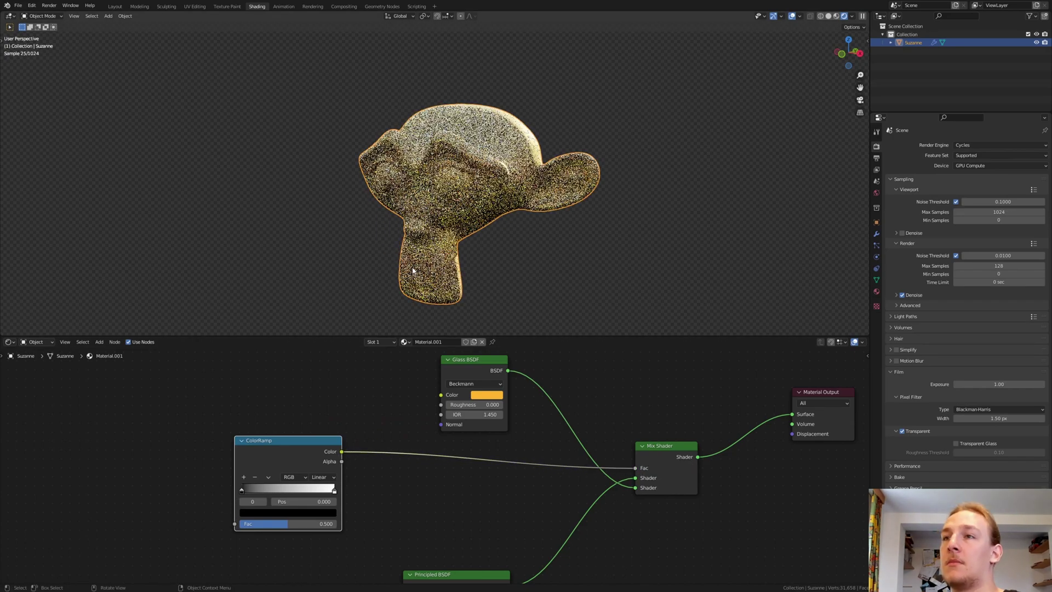
scroll(244, 491, up, 2)
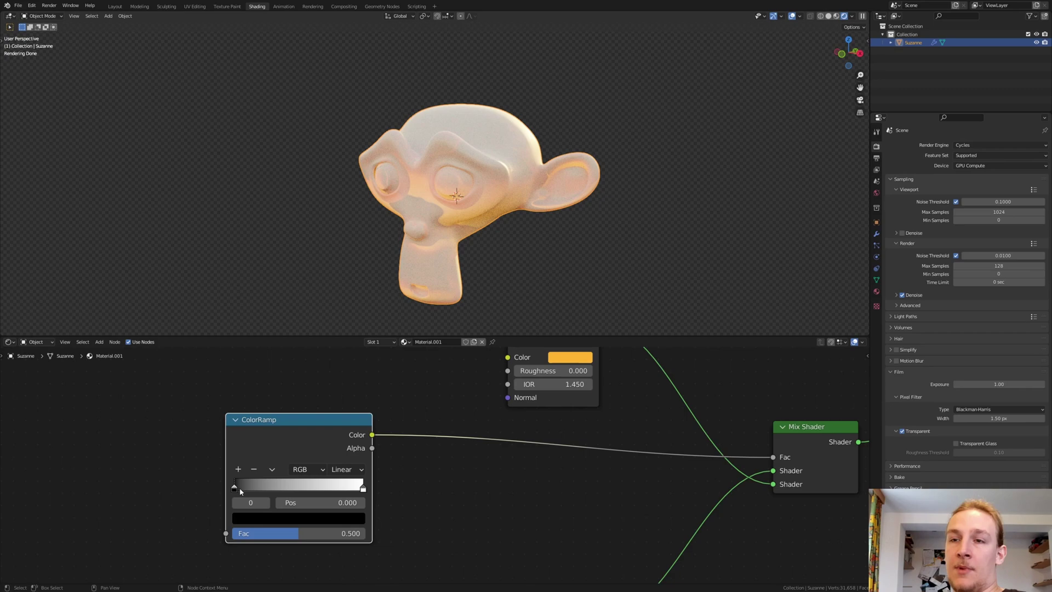
drag(234, 488, 294, 487)
drag(365, 488, 305, 489)
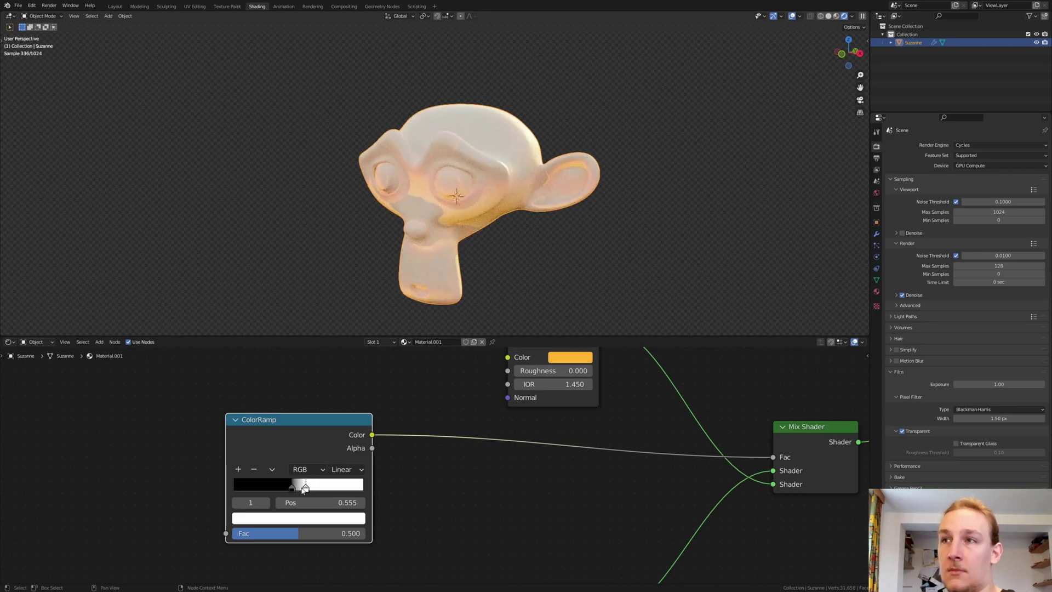
scroll(352, 251, up, 3)
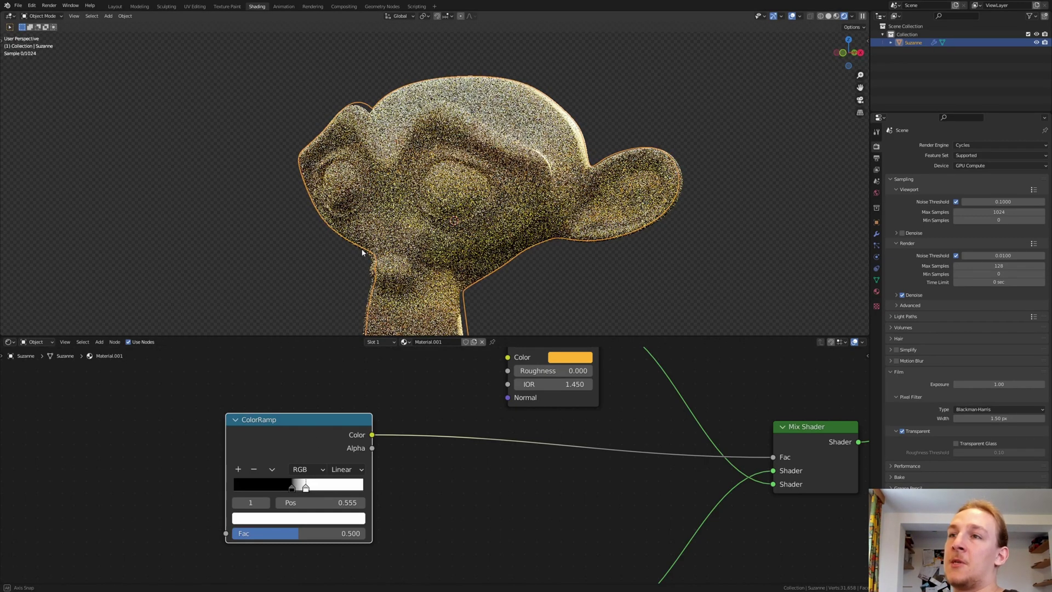
scroll(442, 212, up, 1)
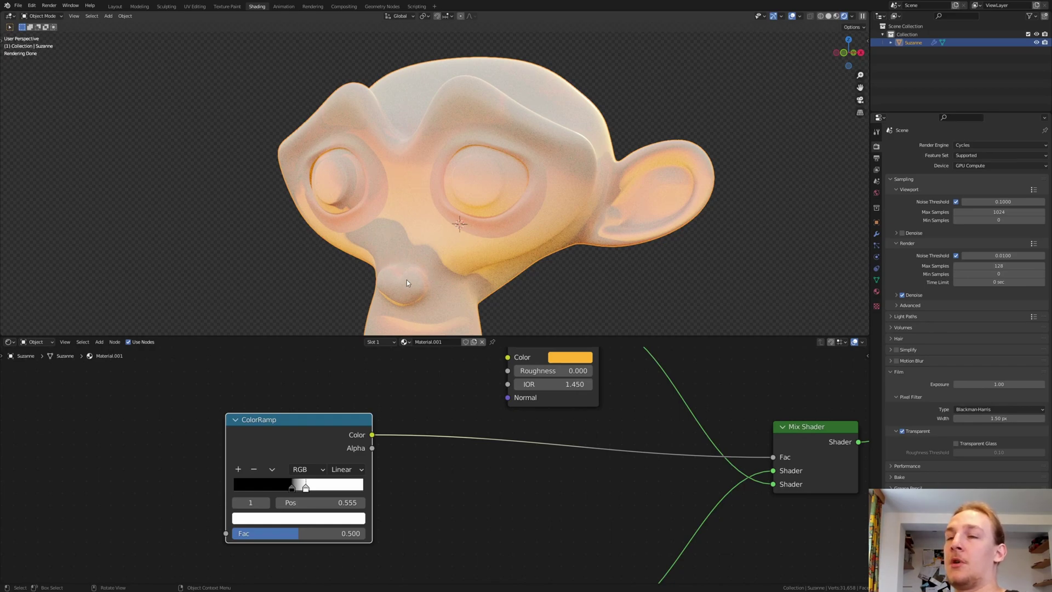
middle_drag(110, 447, 160, 443)
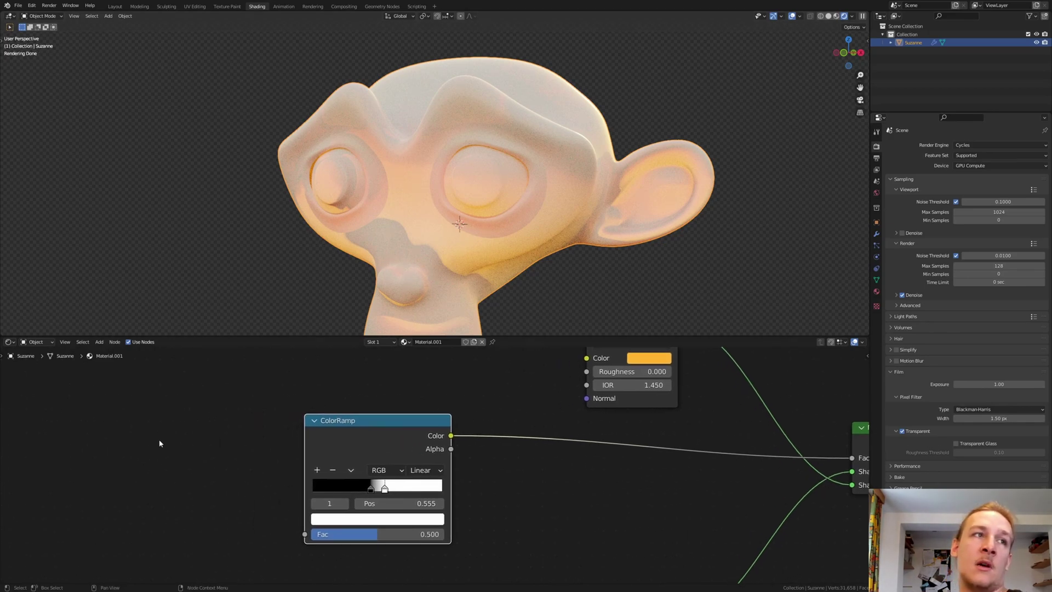
- Add a Checker Texture with its Color feeding the ColorRamp Fac
key(shift+a)
text(ch)
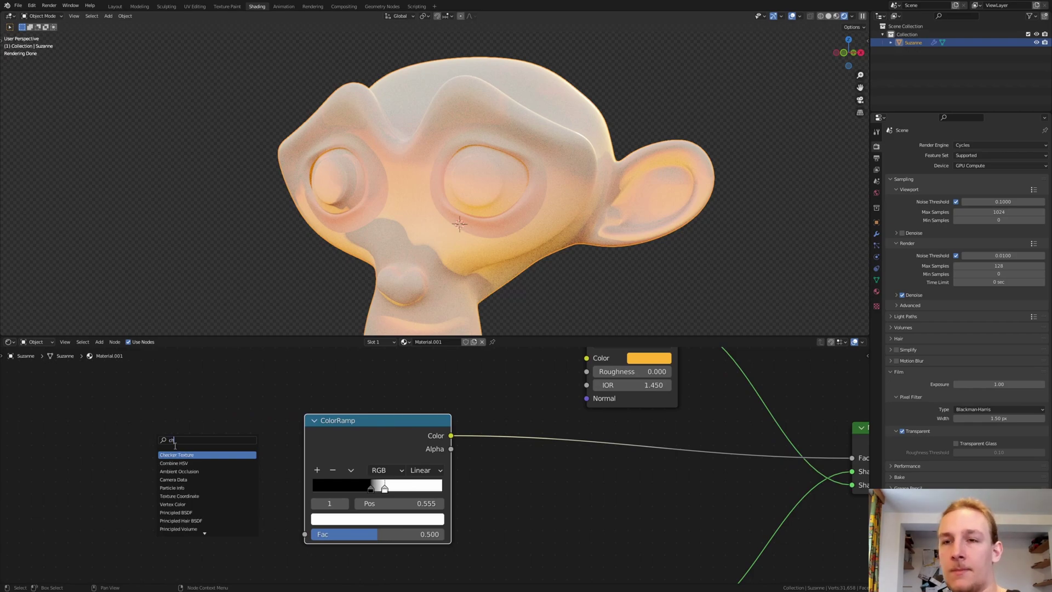
key(Return)
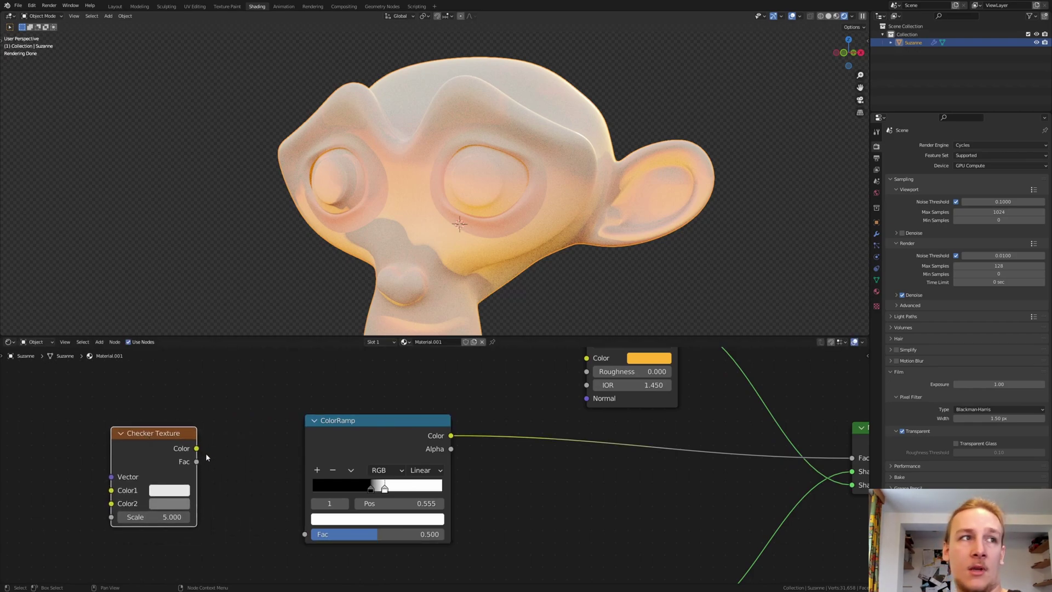
drag(201, 450, 306, 534)
middle_drag(212, 465, 432, 429)
- Add a Noise Texture with its Color feeding the checker's Vector input
key(shift+a)
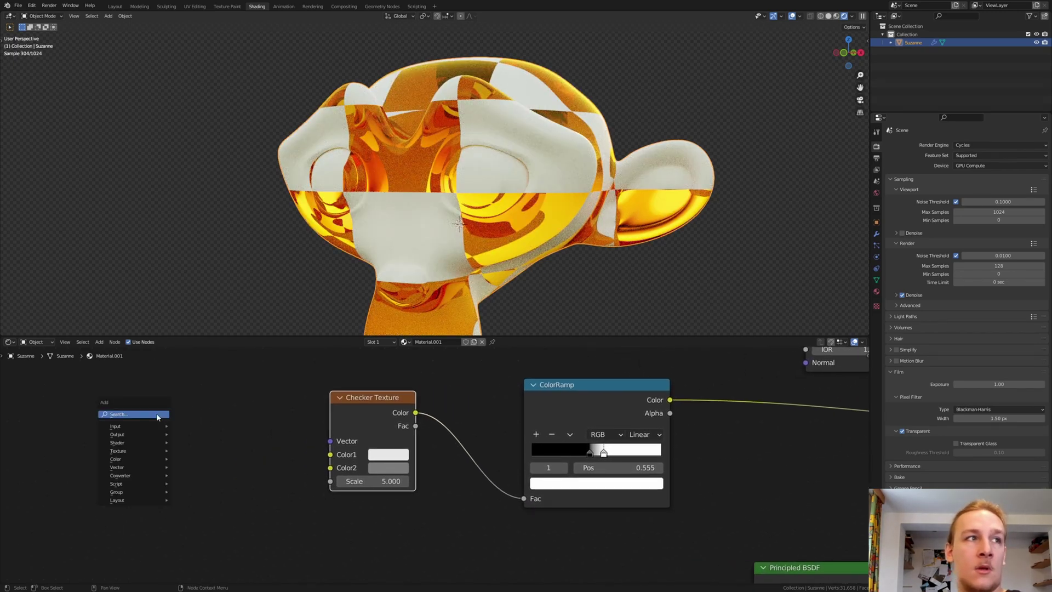
text(n)
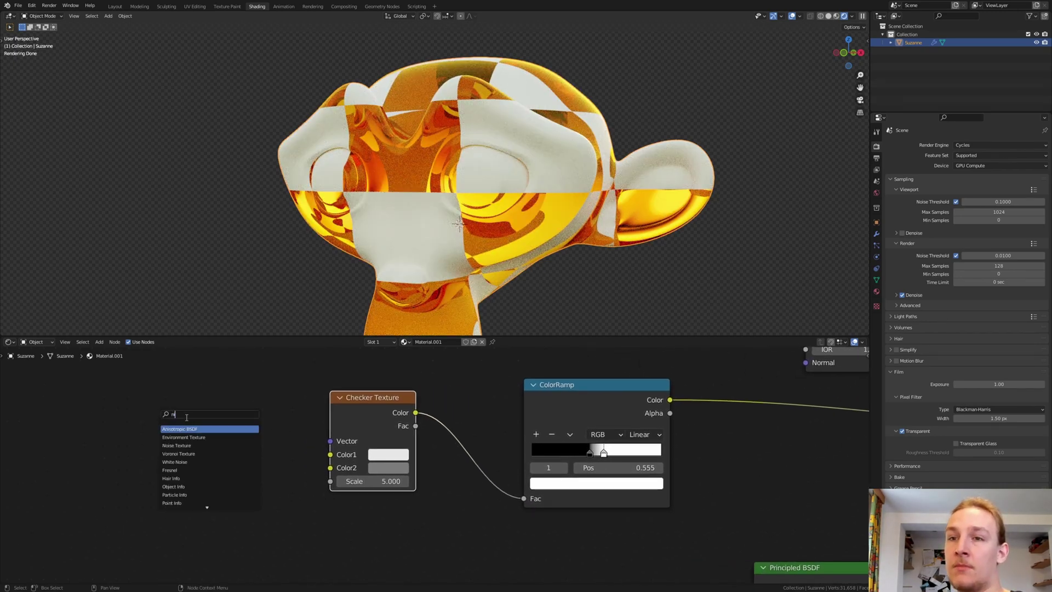
text(oise)
key(Return)
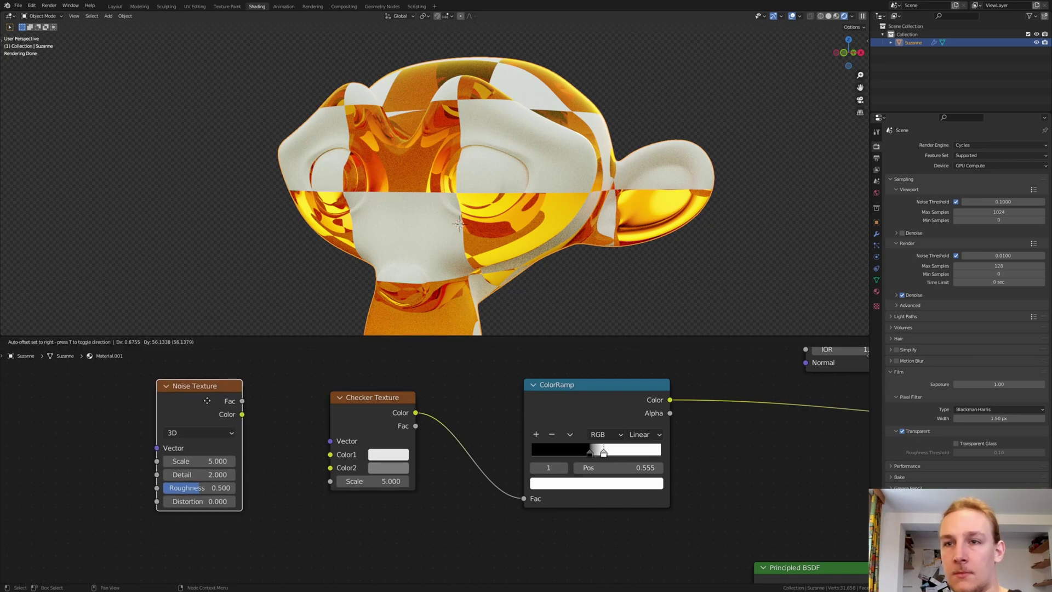
click(207, 400)
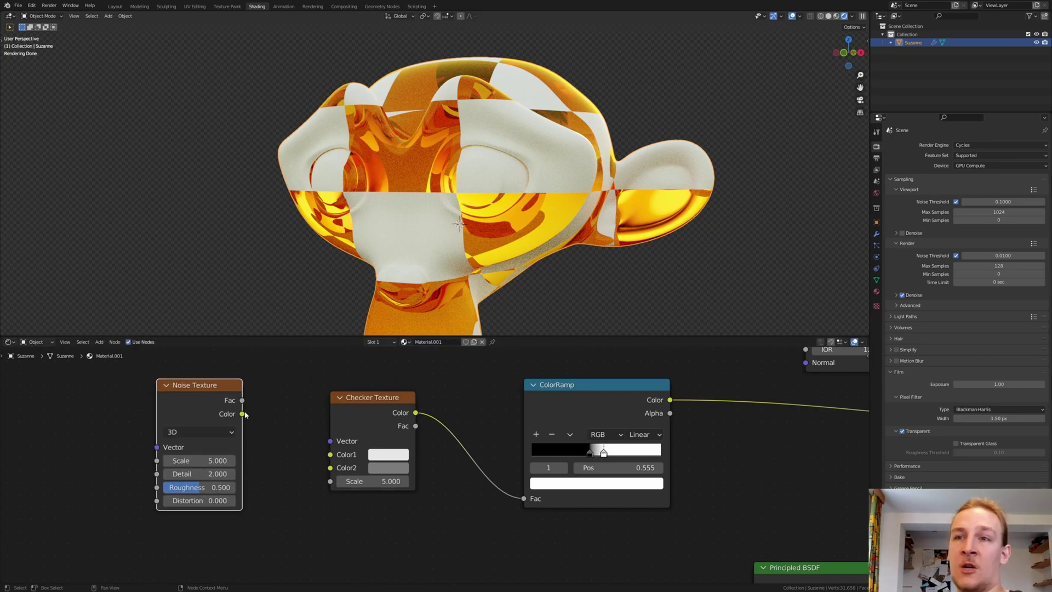
drag(242, 414, 330, 441)
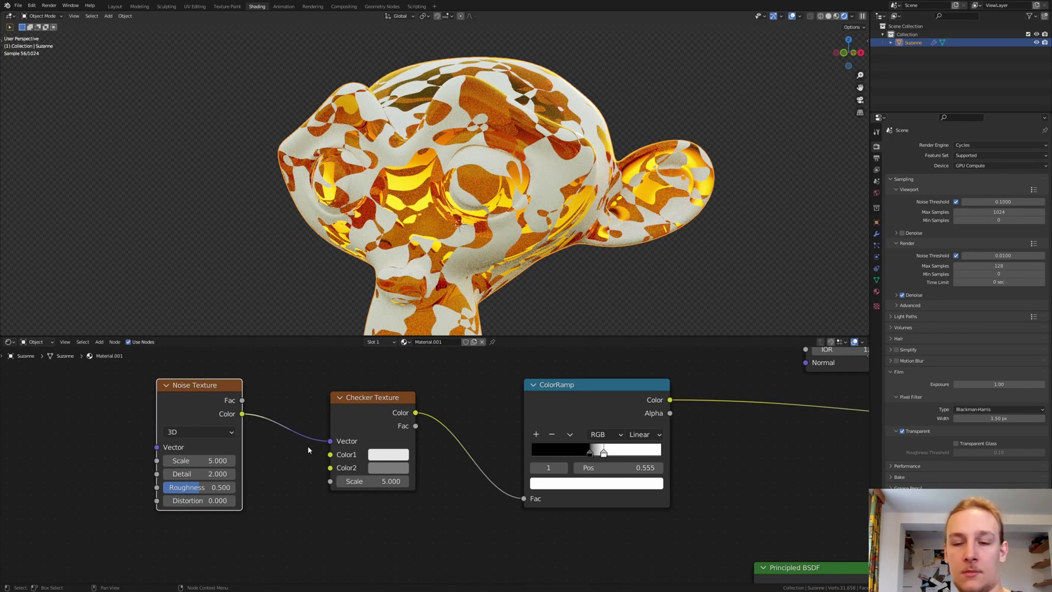
- Set the checker Scale to 6.1, noise Scale to 3.6 and noise Detail to 15
click(364, 481)
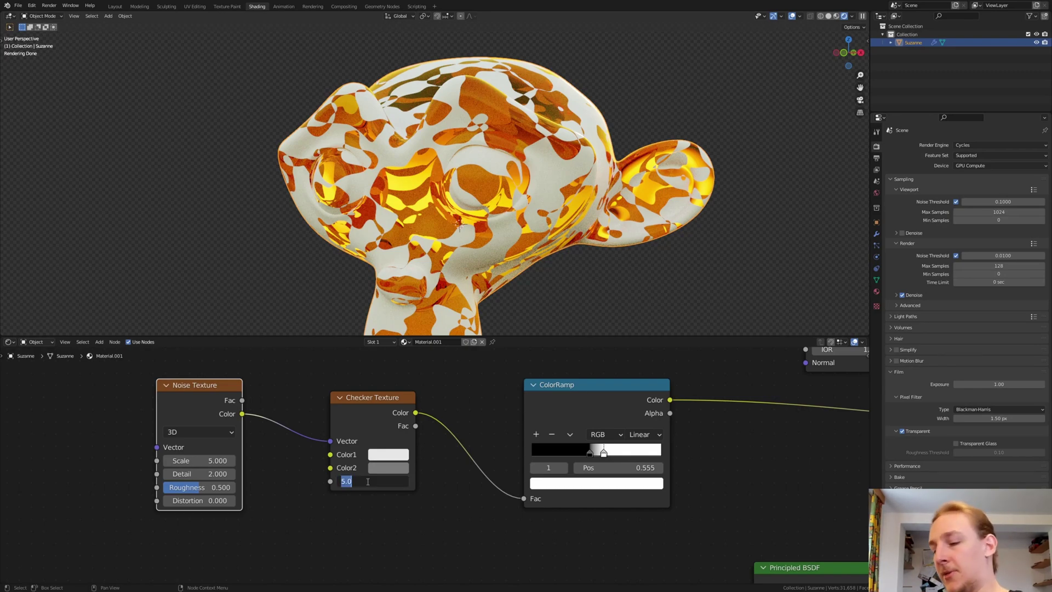
text(6.1)
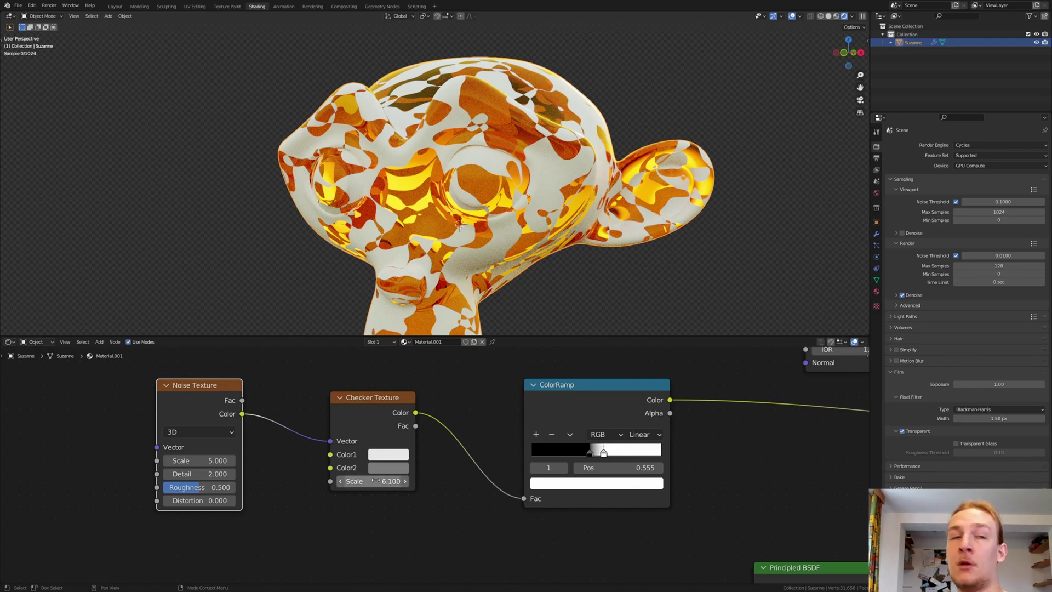
key(Return)
click(215, 459)
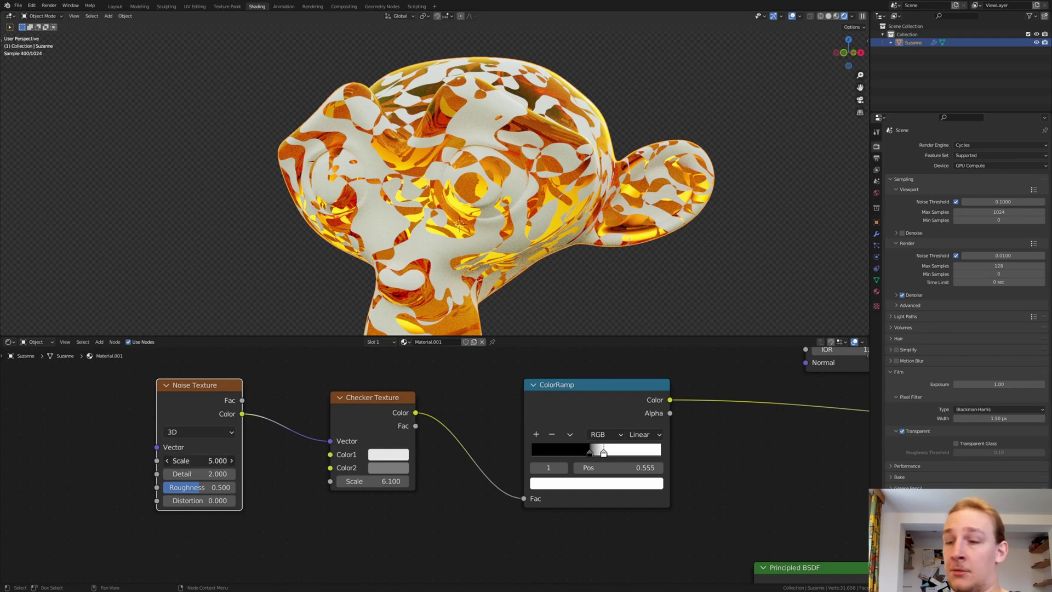
text(3.6)
key(Return)
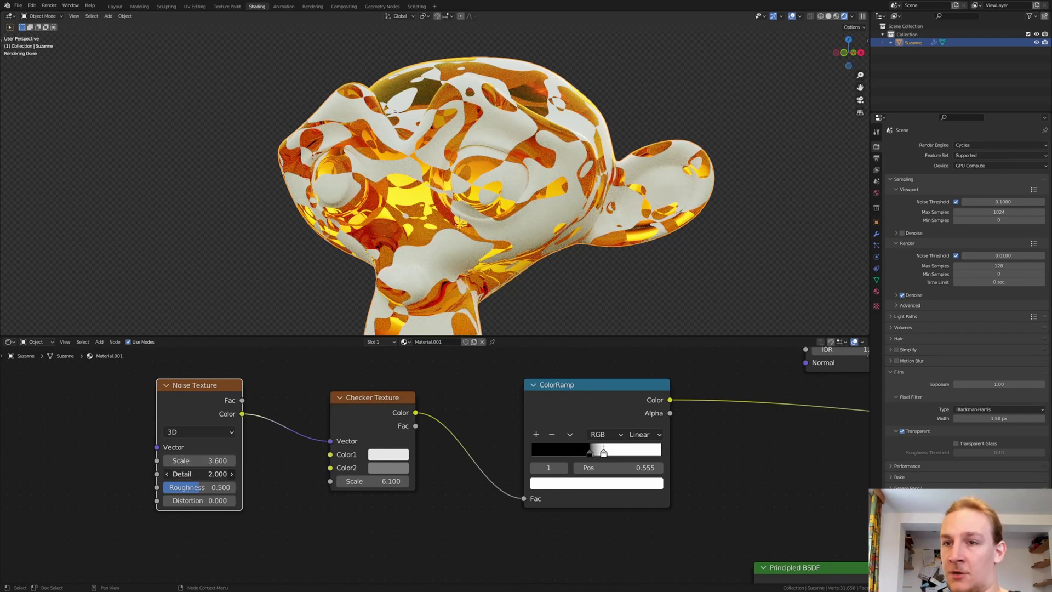
drag(197, 474, 231, 474)
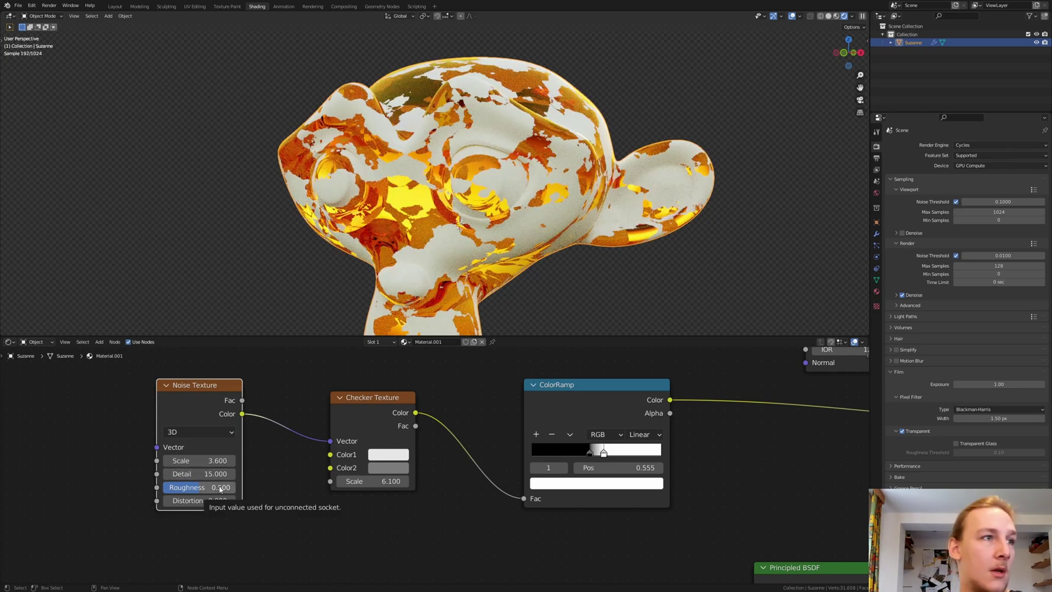
- Add a Layer Weight node, linking Fresnel to checker Color2 and Facing to Color1
middle_drag(126, 435, 220, 431)
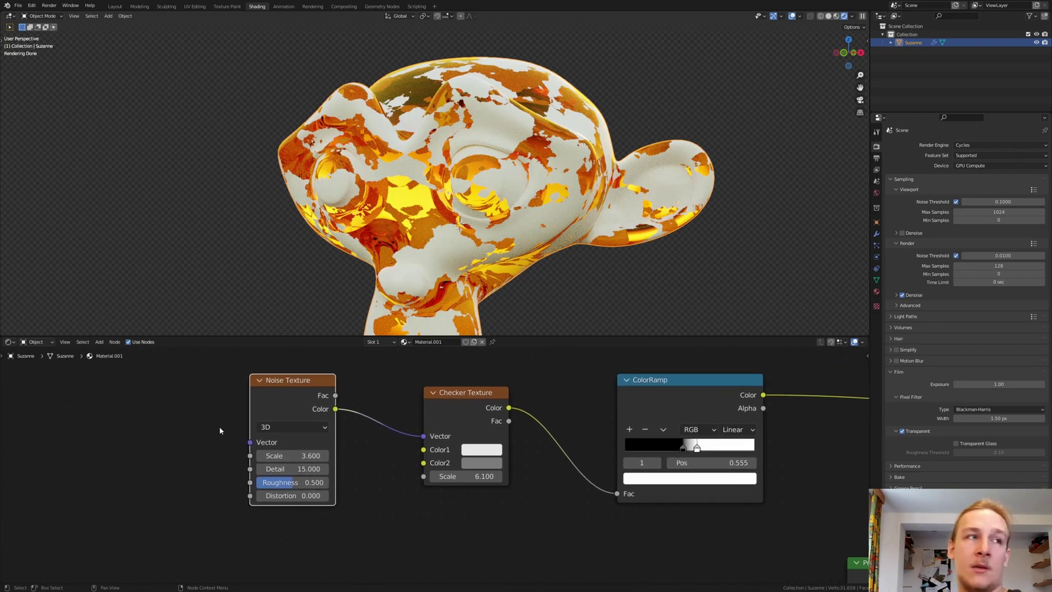
key(shift+a)
click(136, 410)
text(lay)
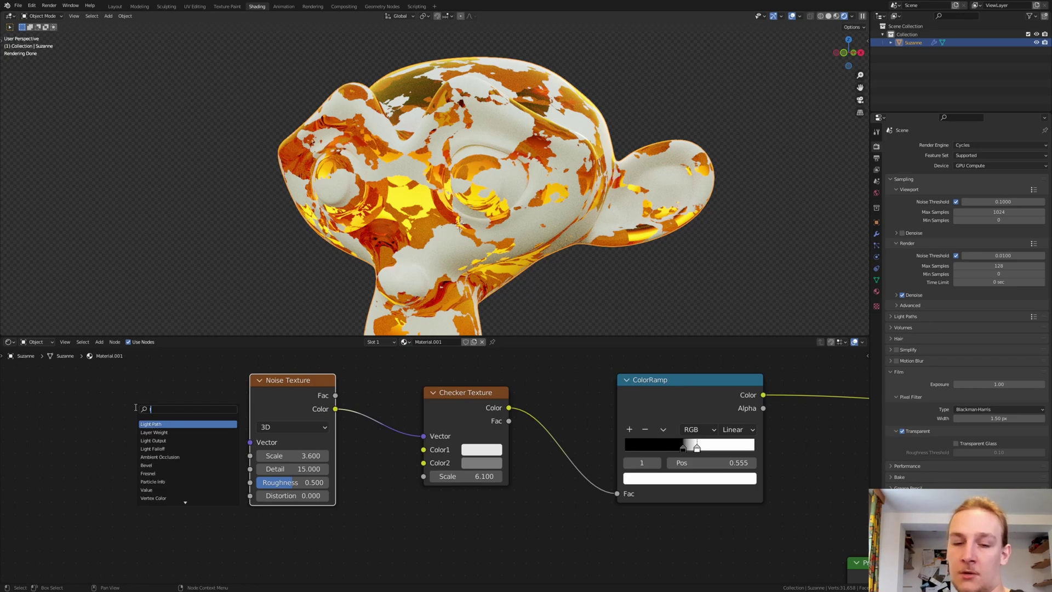
click(165, 423)
click(191, 426)
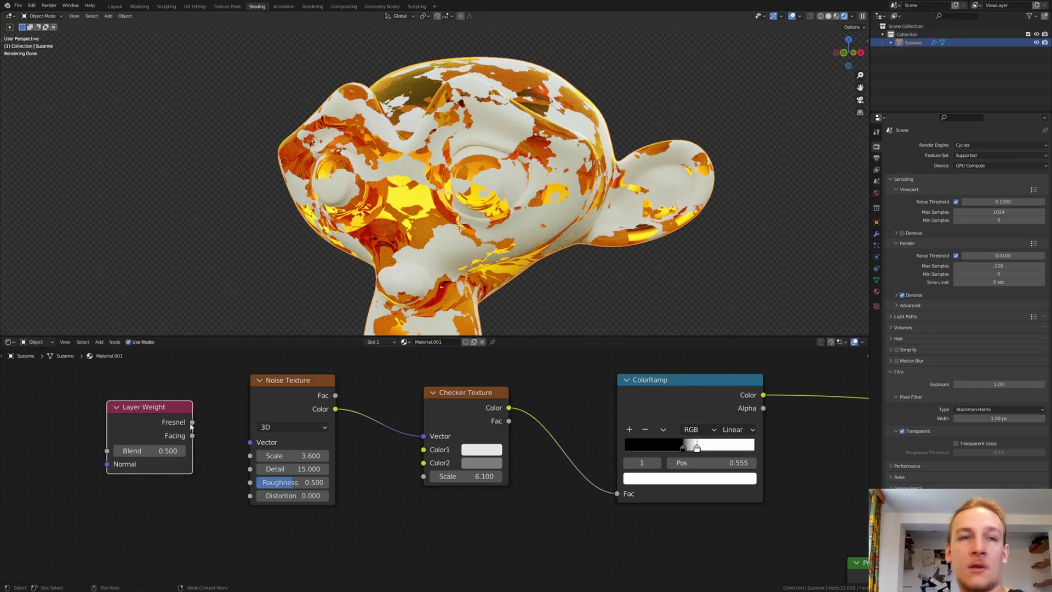
drag(192, 422, 423, 463)
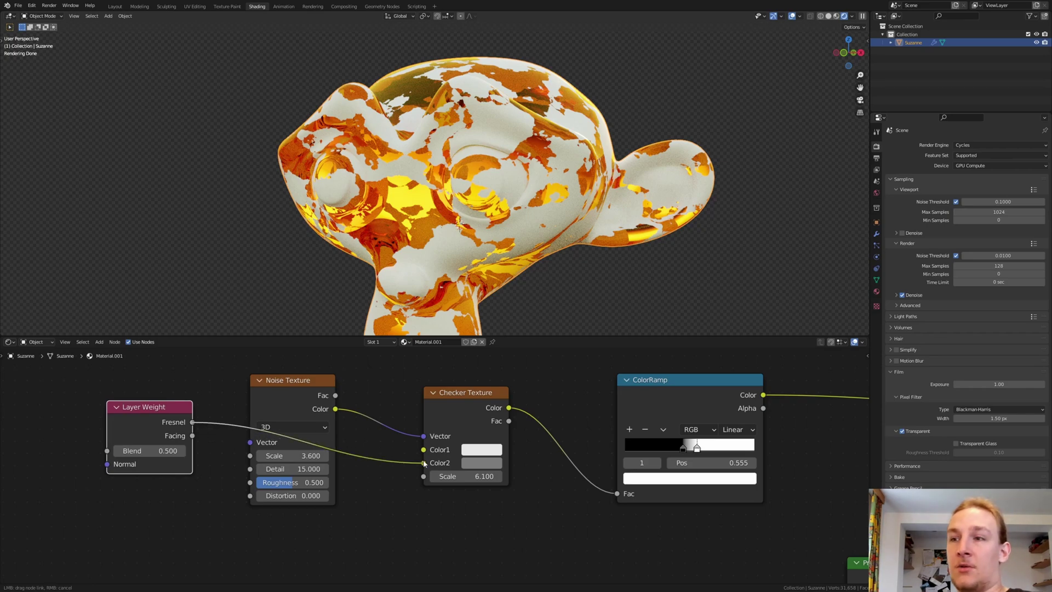
drag(192, 436, 431, 450)
- Set the Layer Weight Blend to 0.9 and inspect Suzanne from several angles
middle_drag(493, 230, 331, 175)
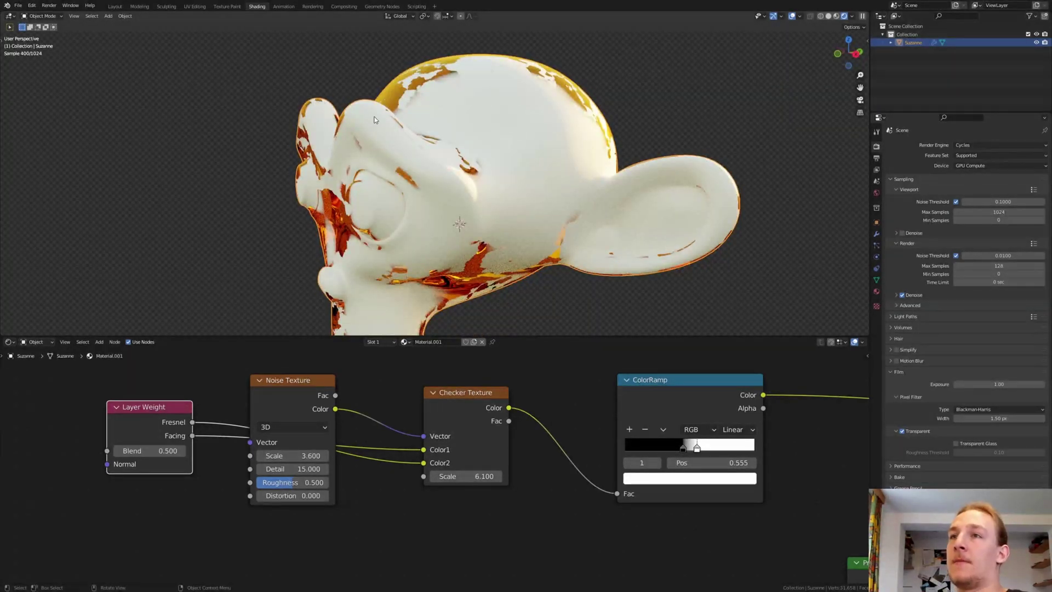
middle_drag(374, 119, 564, 109)
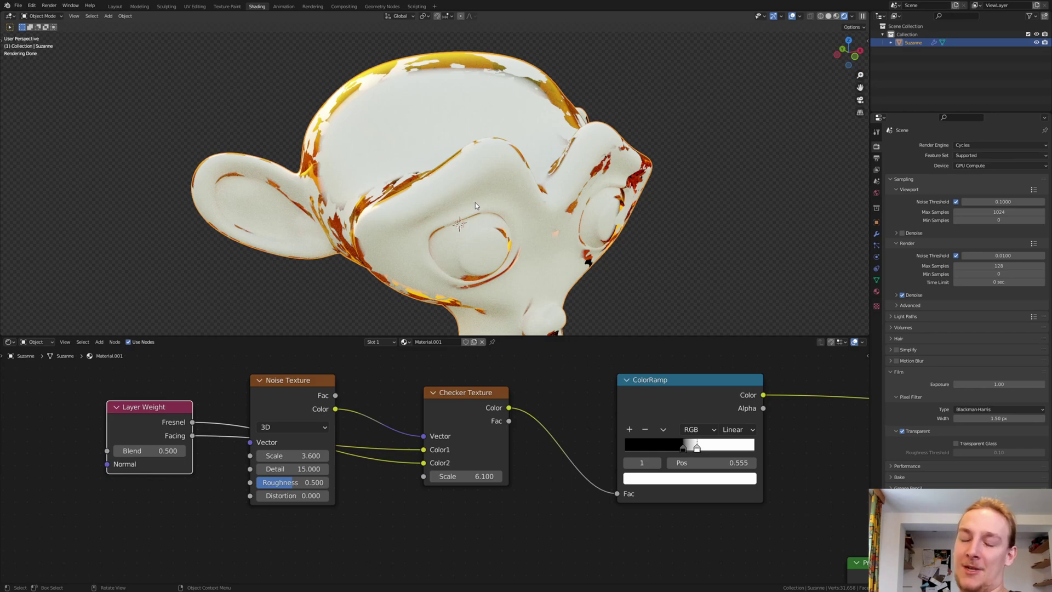
middle_drag(475, 202, 484, 205)
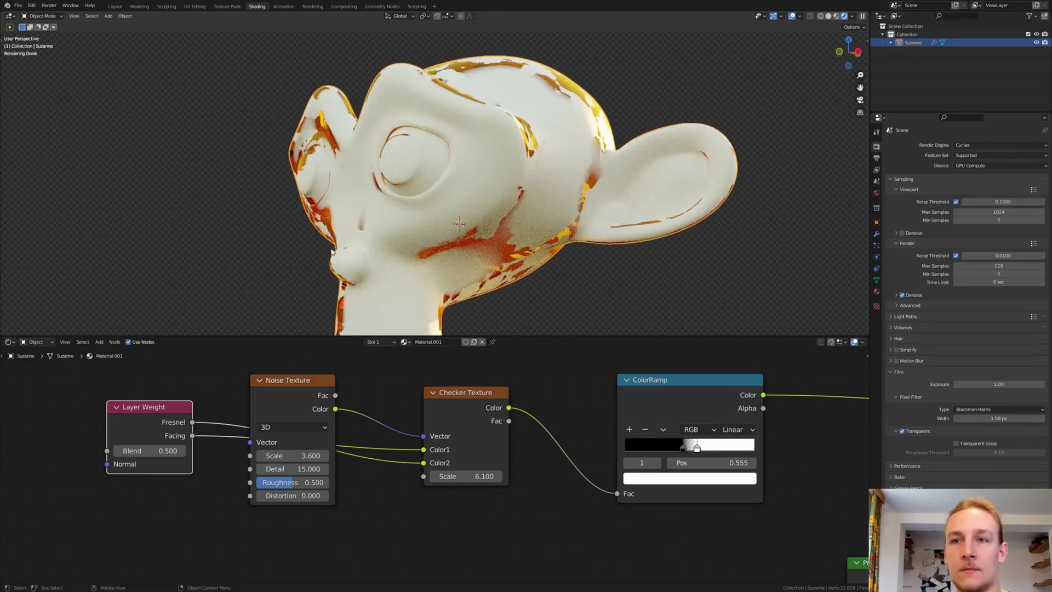
click(168, 444)
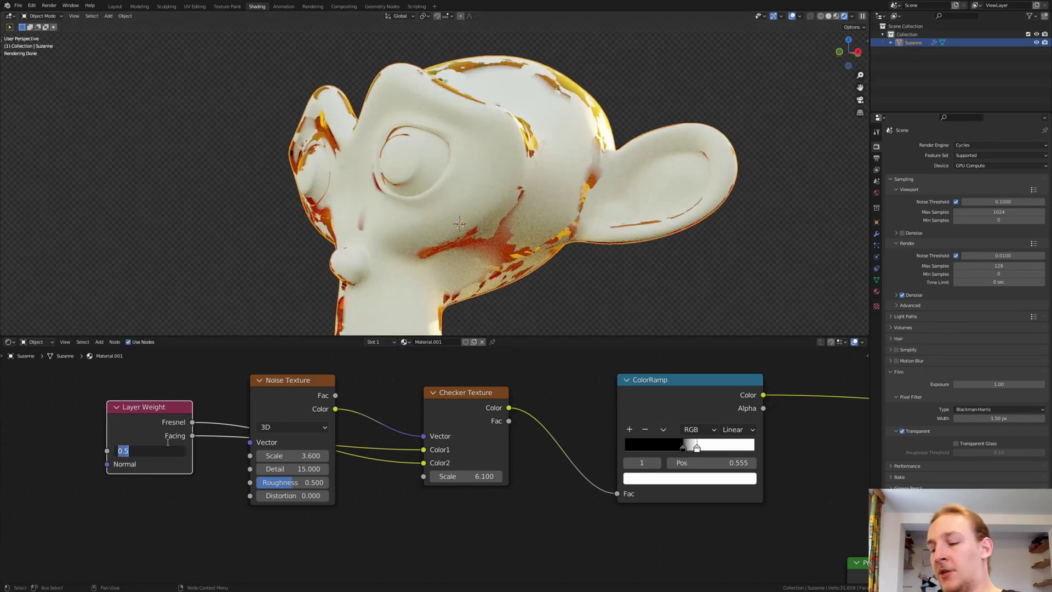
text(0.9)
key(Return)
middle_drag(427, 208, 454, 191)
- Add a new ColorRamp feeding the Principled BSDF Base Color
middle_drag(752, 543, 491, 390)
scroll(606, 438, up, 1)
key(shift+a)
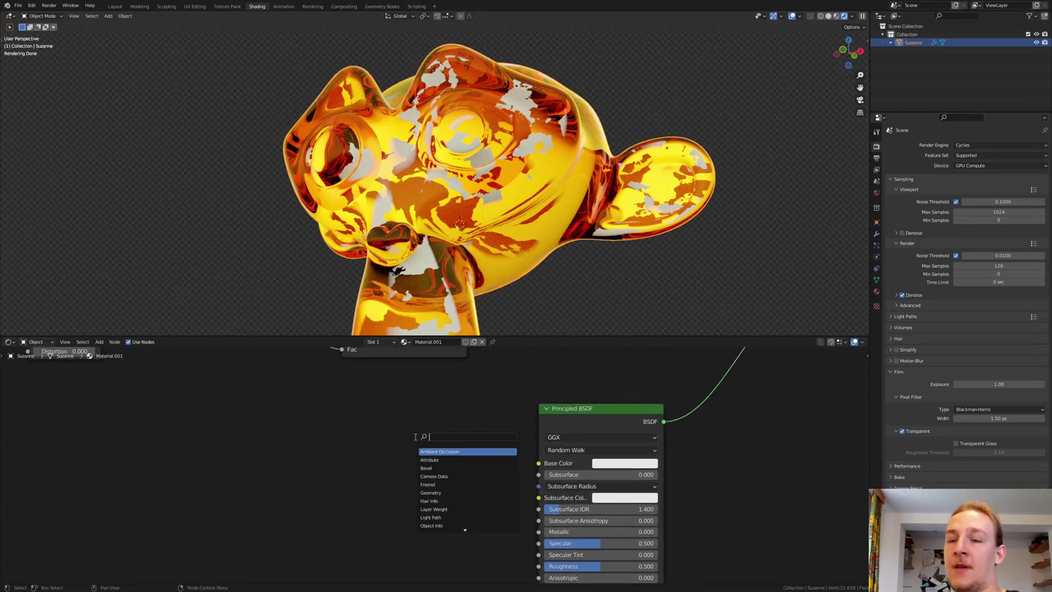
text(co)
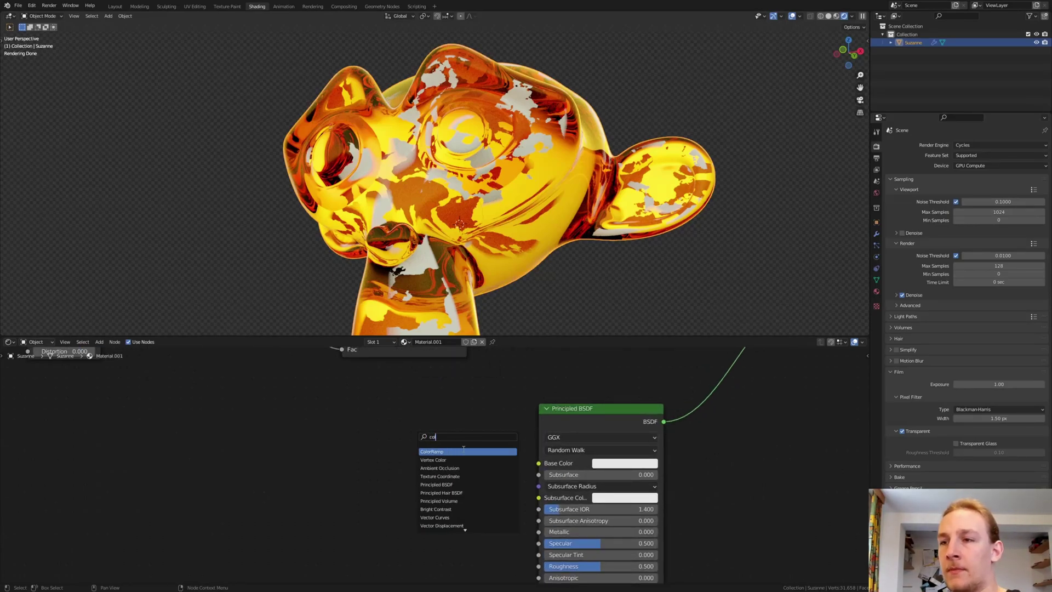
click(464, 451)
click(378, 439)
drag(439, 430, 542, 467)
- Colour the ramp's left stop gold and its right stop a darker orange
scroll(339, 490, up, 2)
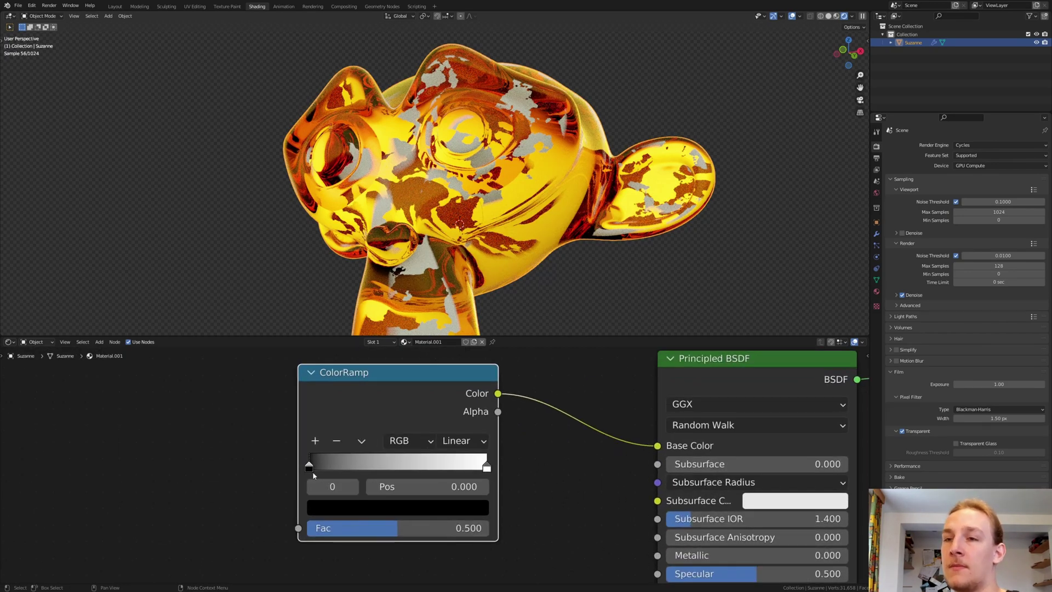
click(339, 512)
drag(450, 329, 455, 297)
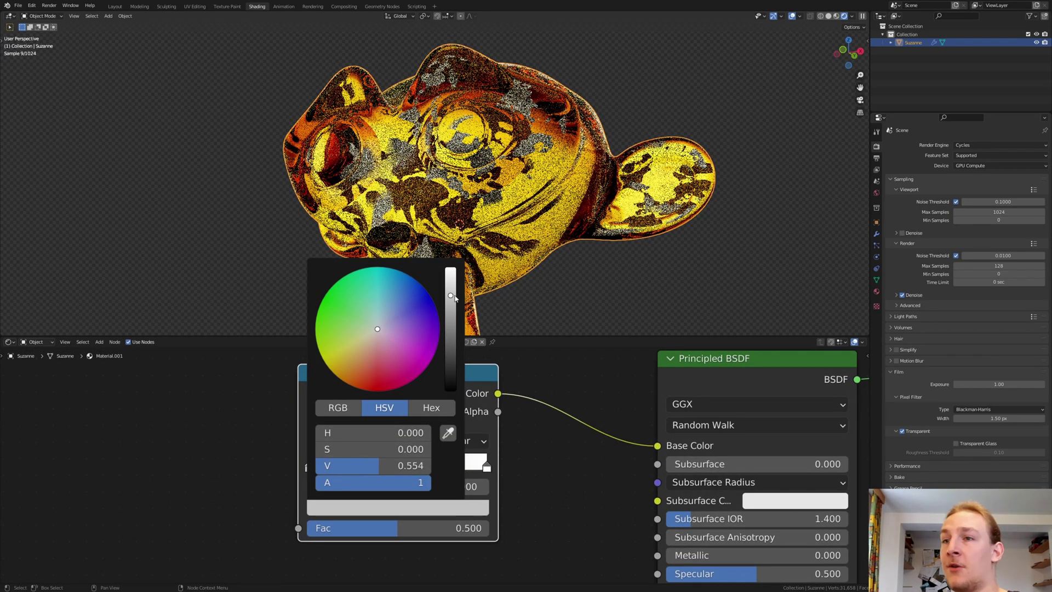
mouse_move(361, 351)
mouse_down()
mouse_move(357, 368)
mouse_move(346, 360)
mouse_up()
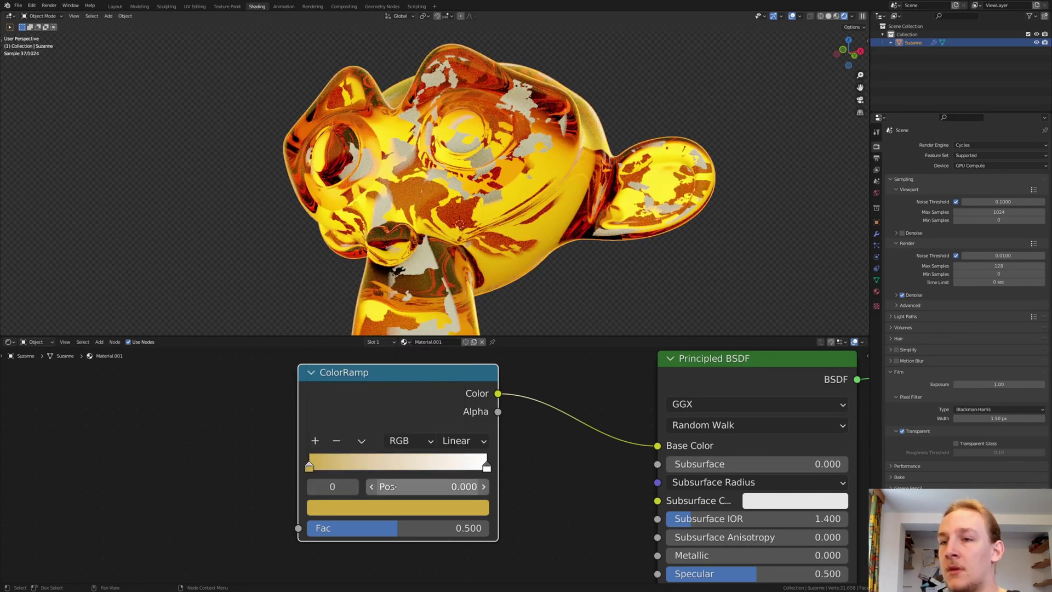
click(486, 467)
click(454, 509)
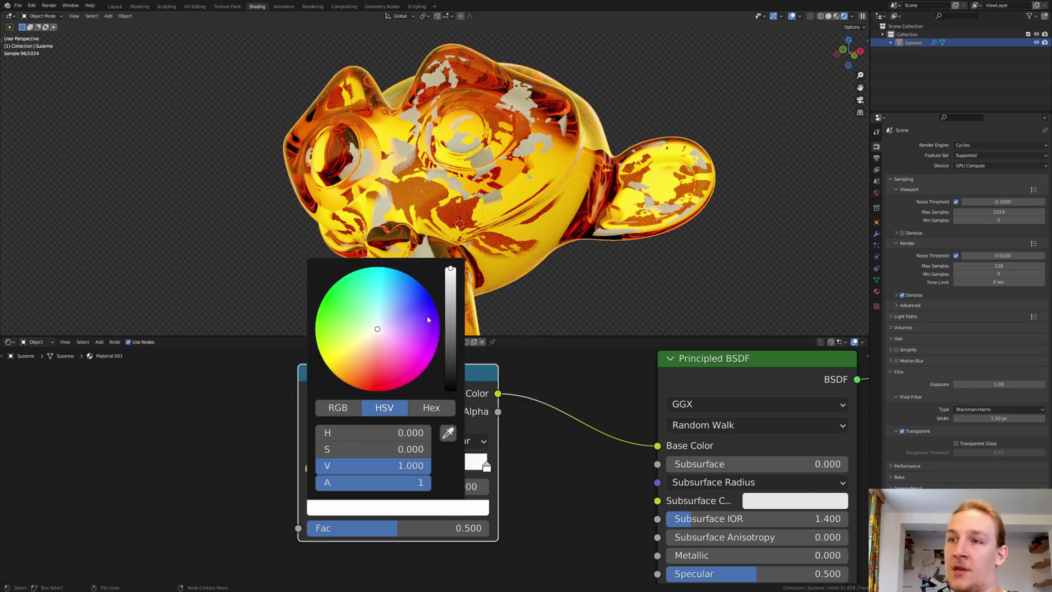
drag(372, 352, 359, 359)
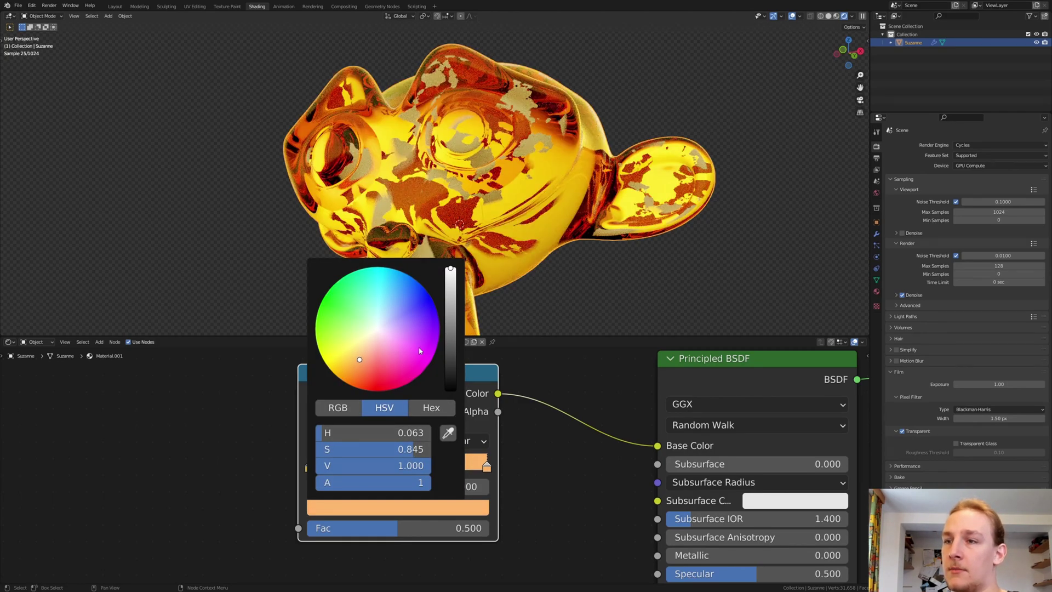
drag(451, 326, 450, 312)
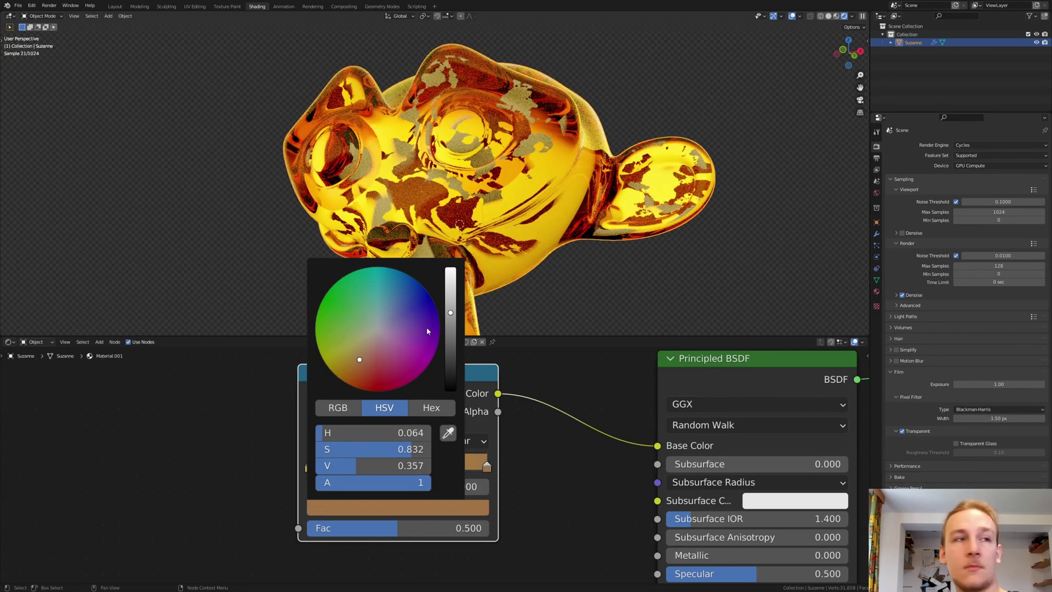
drag(359, 360, 354, 361)
middle_drag(218, 437, 273, 429)
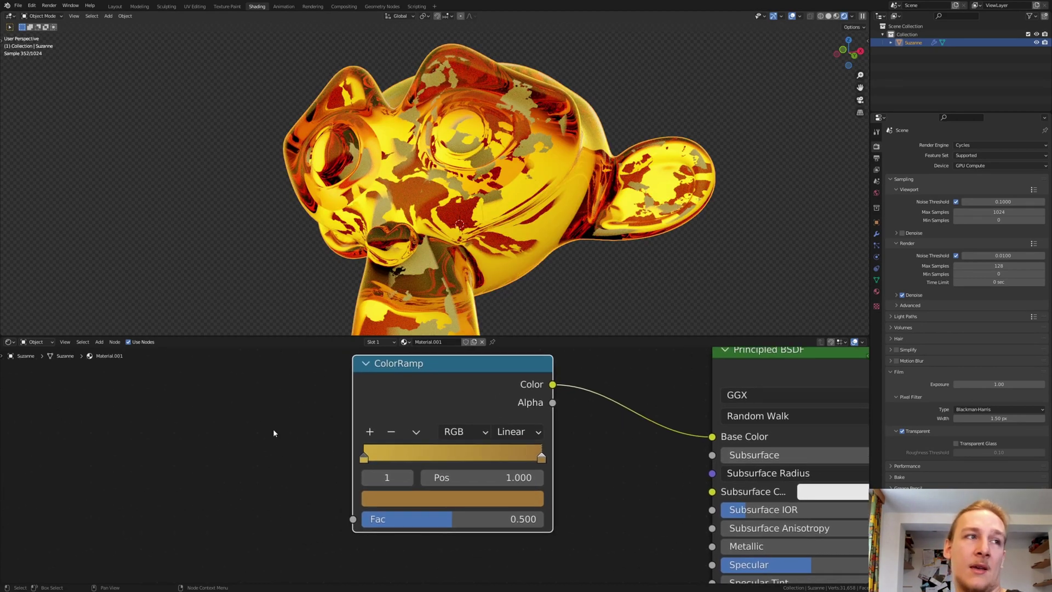
- Add a Musgrave Texture with its Height feeding the gold ColorRamp's Fac
key(shift+a)
click(269, 428)
text(mu)
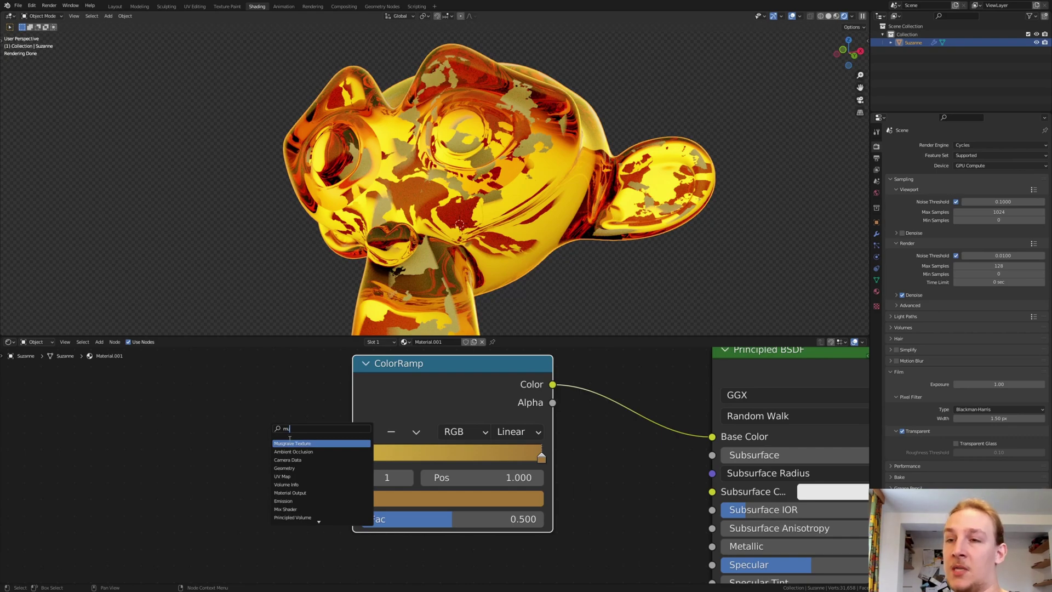
click(293, 443)
click(241, 419)
drag(234, 413, 353, 520)
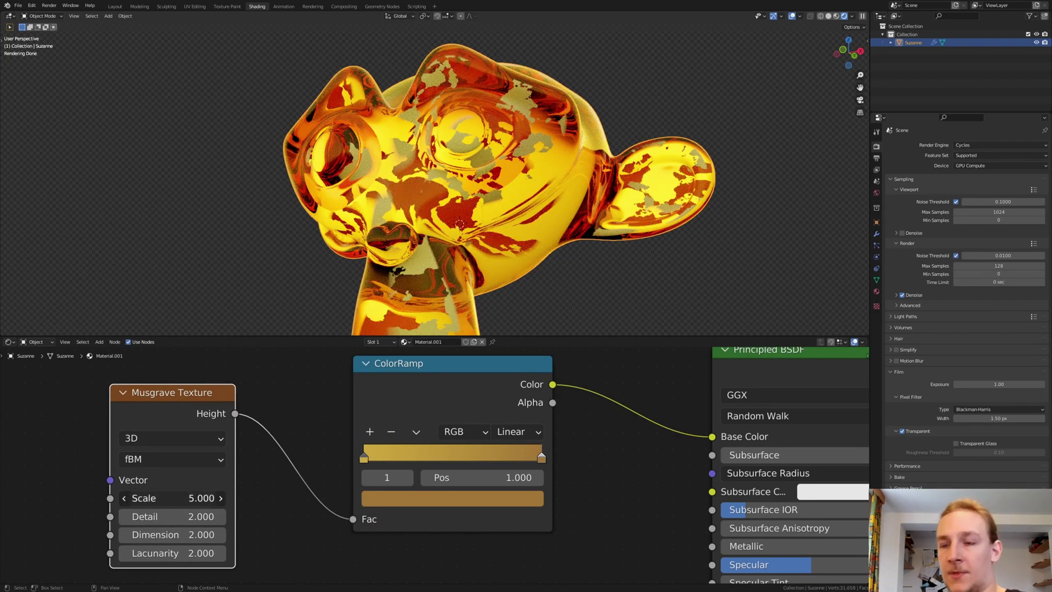
- Set the Musgrave Scale to 400, Detail to 16 and Dimension to 0
double_click(201, 496)
text(4)
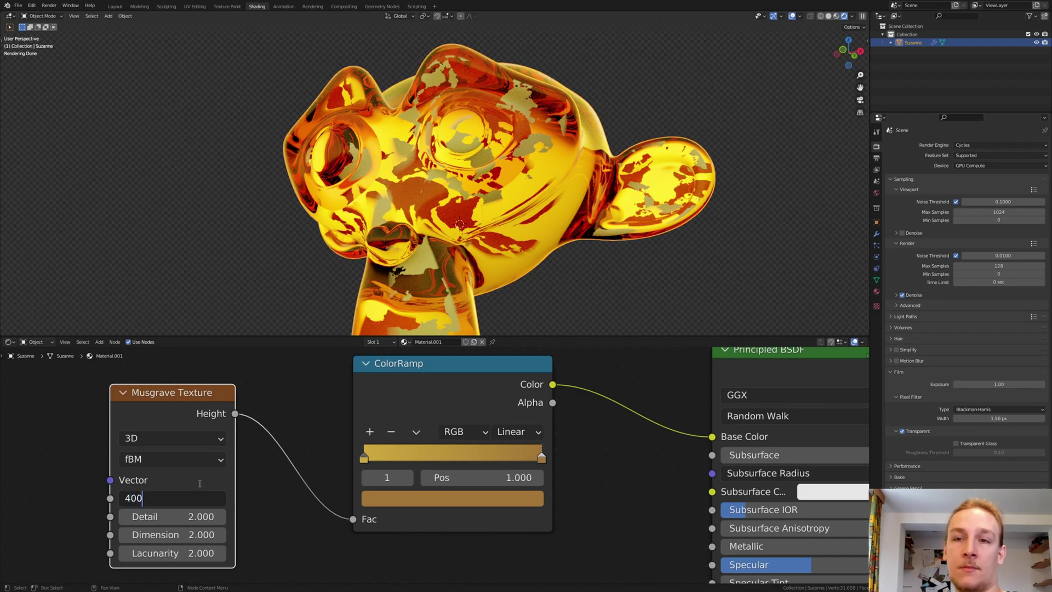
text(00)
key(Return)
double_click(196, 515)
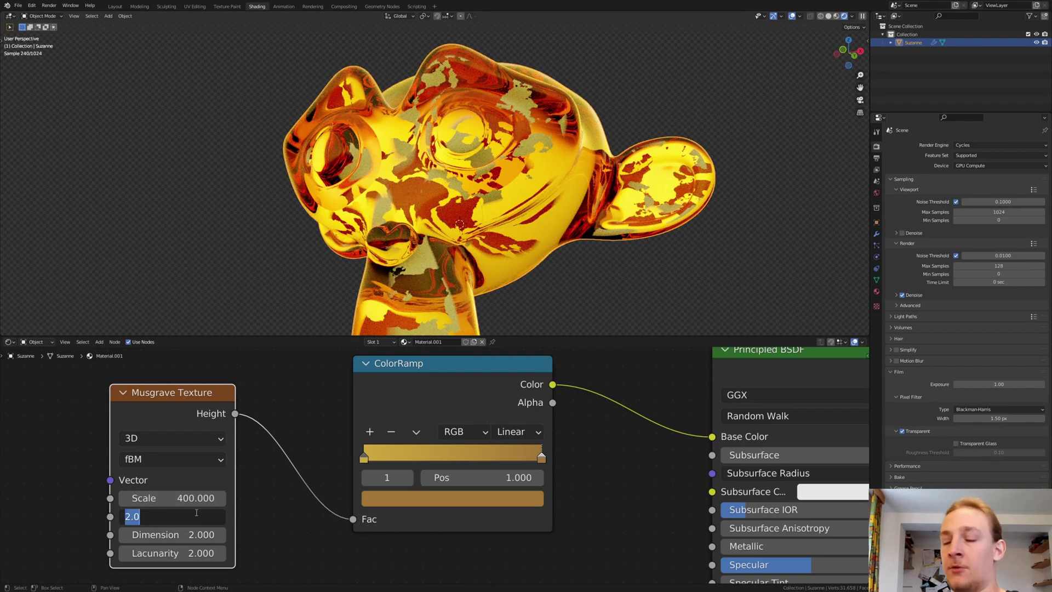
text(16)
key(Return)
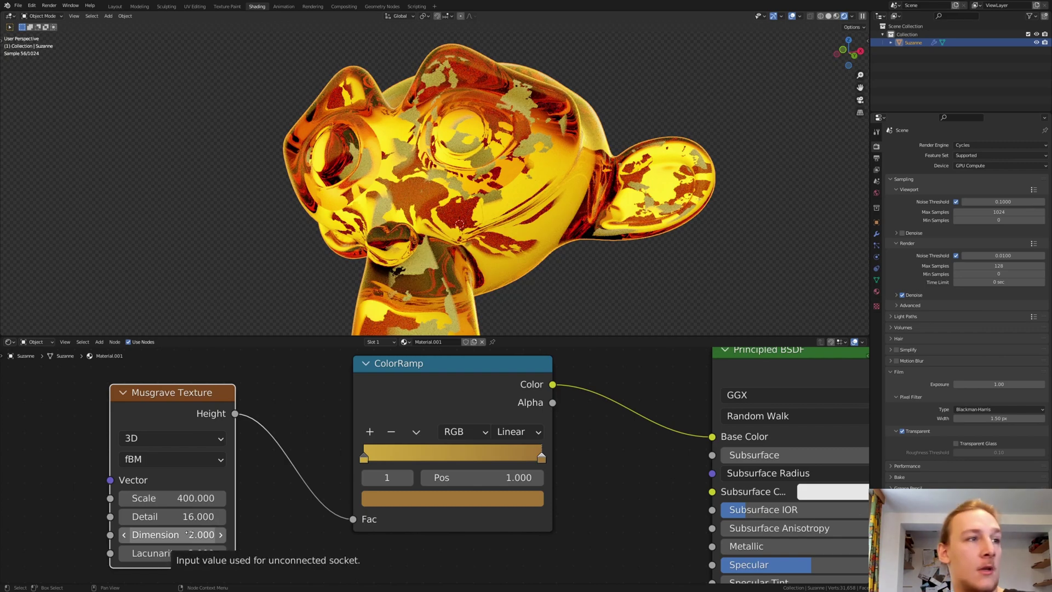
double_click(190, 534)
text(0)
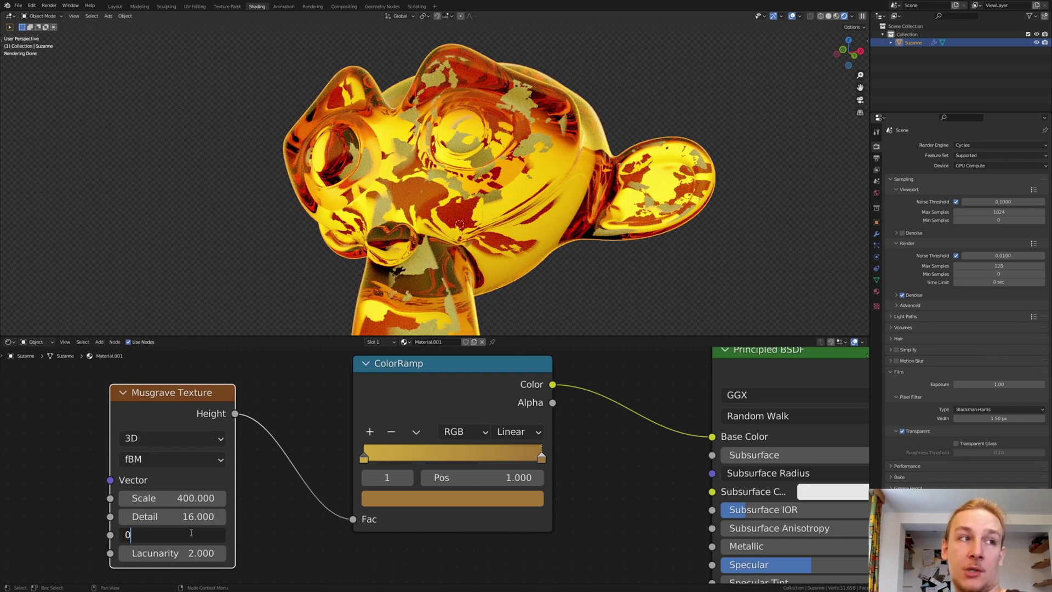
key(Return)
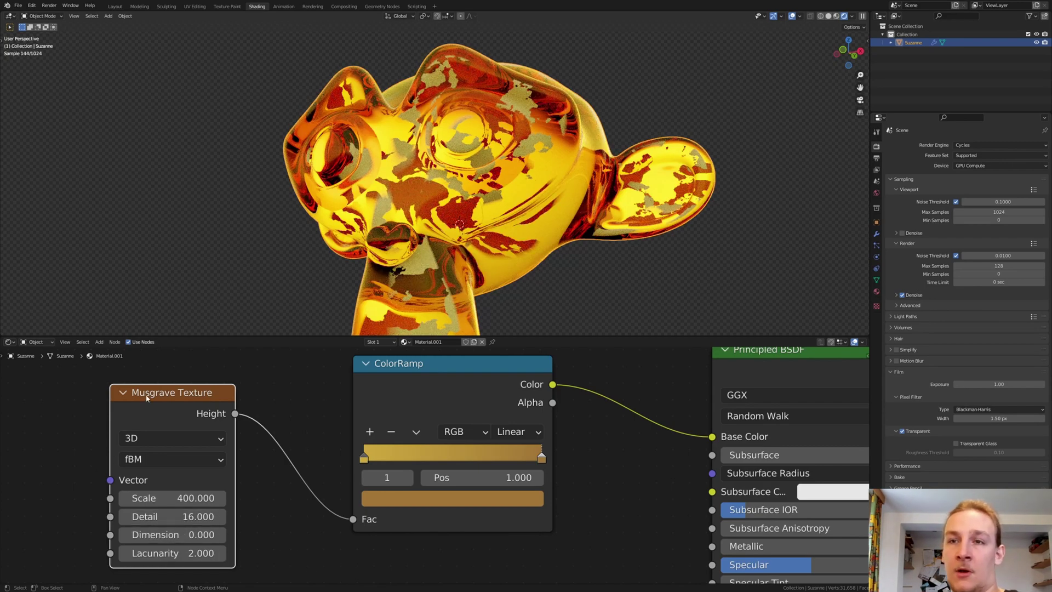
- Connect Texture Coordinate Object output to the Mapping node's Vector input
middle_drag(147, 399, 390, 405)
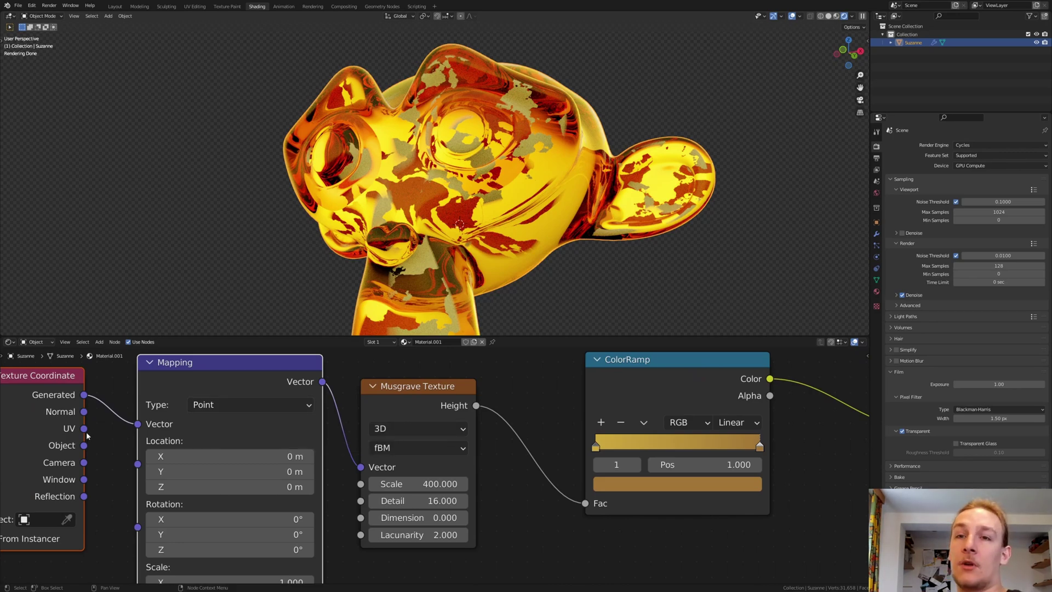
drag(85, 446, 137, 424)
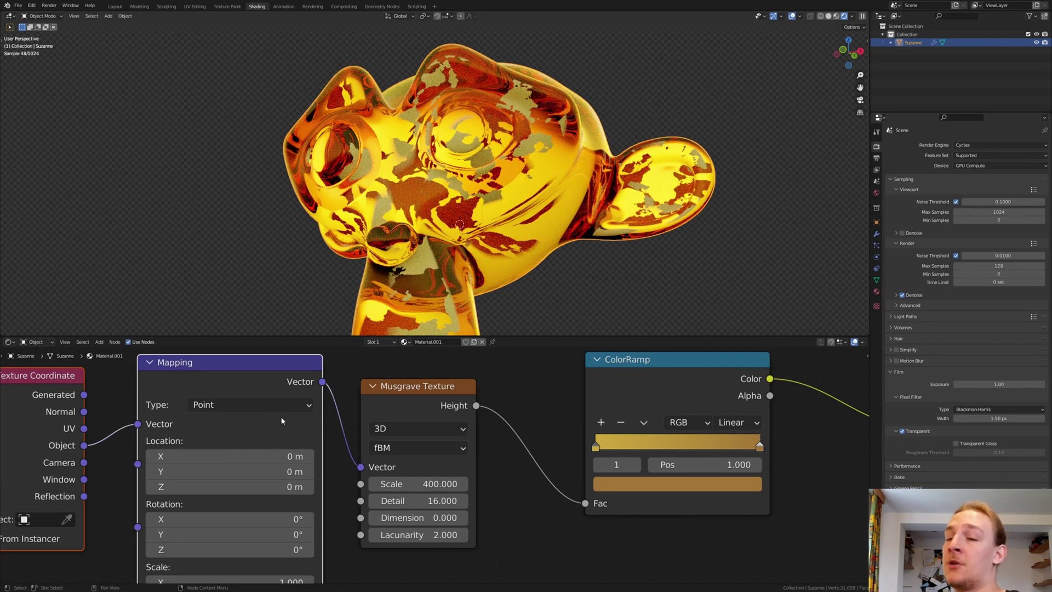
scroll(281, 421, down, 5)
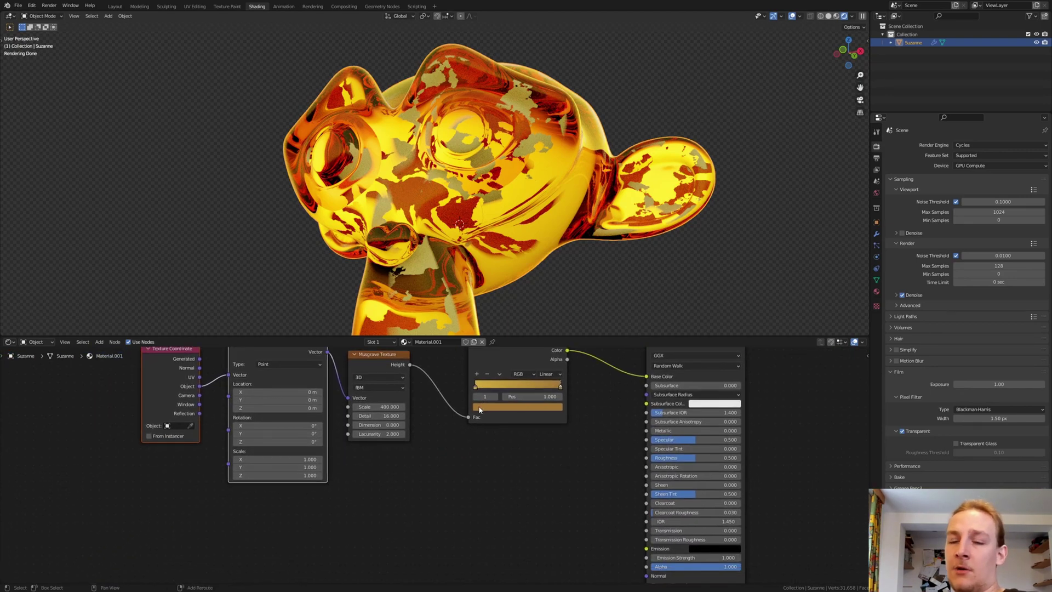
- Add a Noise Texture node and feed it the Mapping node's vector output
key(shift+a)
click(479, 407)
text(r)
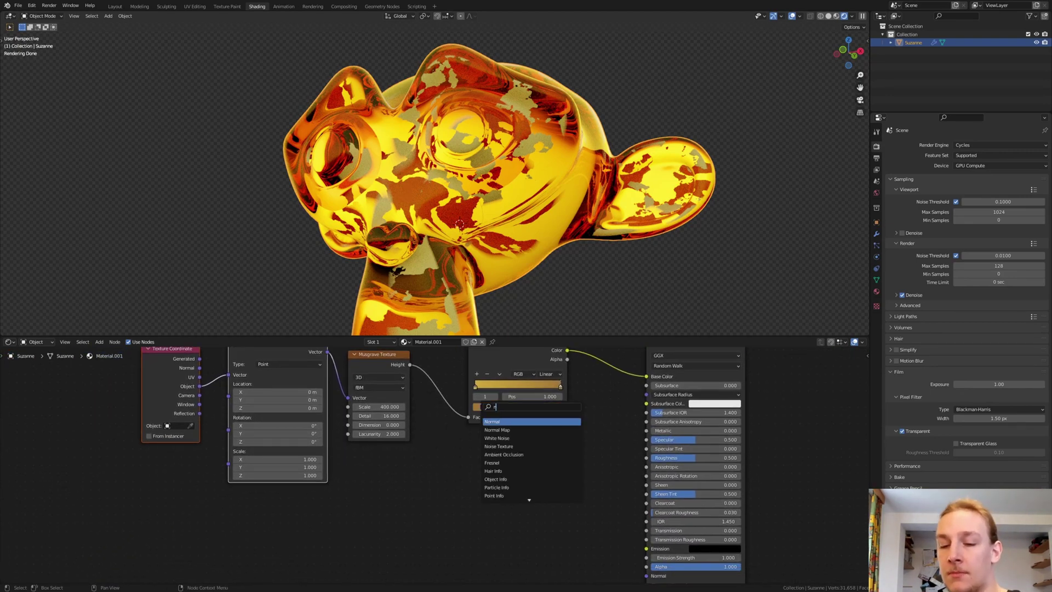
text(oi)
click(498, 429)
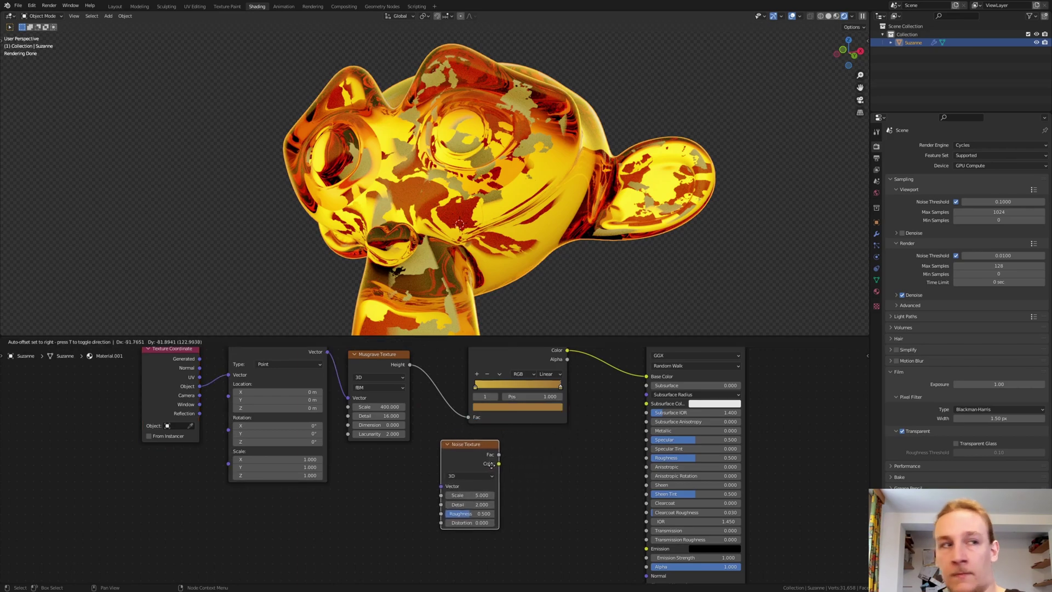
scroll(333, 390, down, 1)
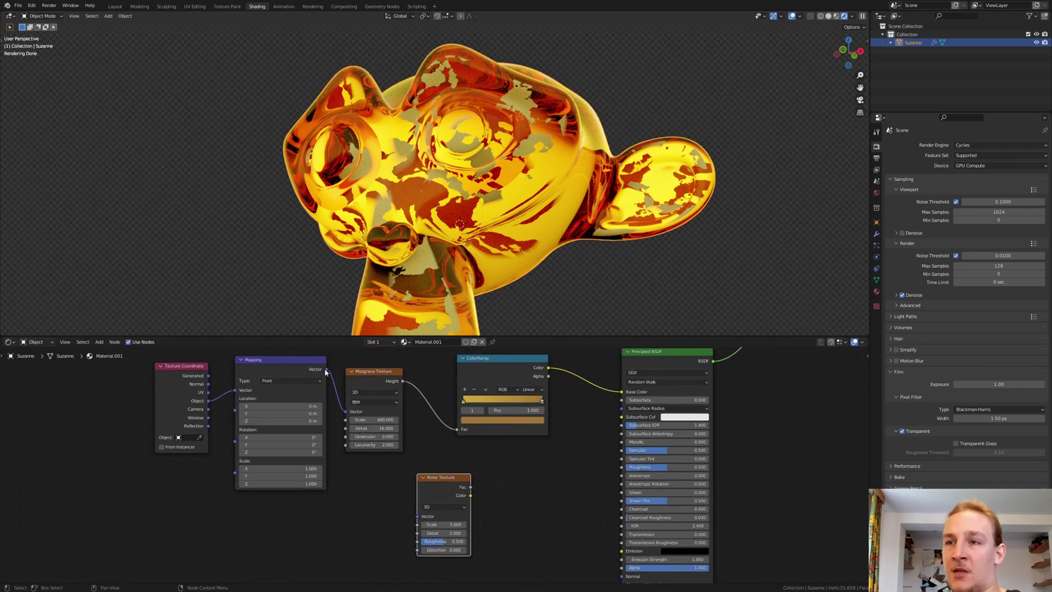
drag(326, 371, 418, 516)
middle_drag(430, 507, 357, 420)
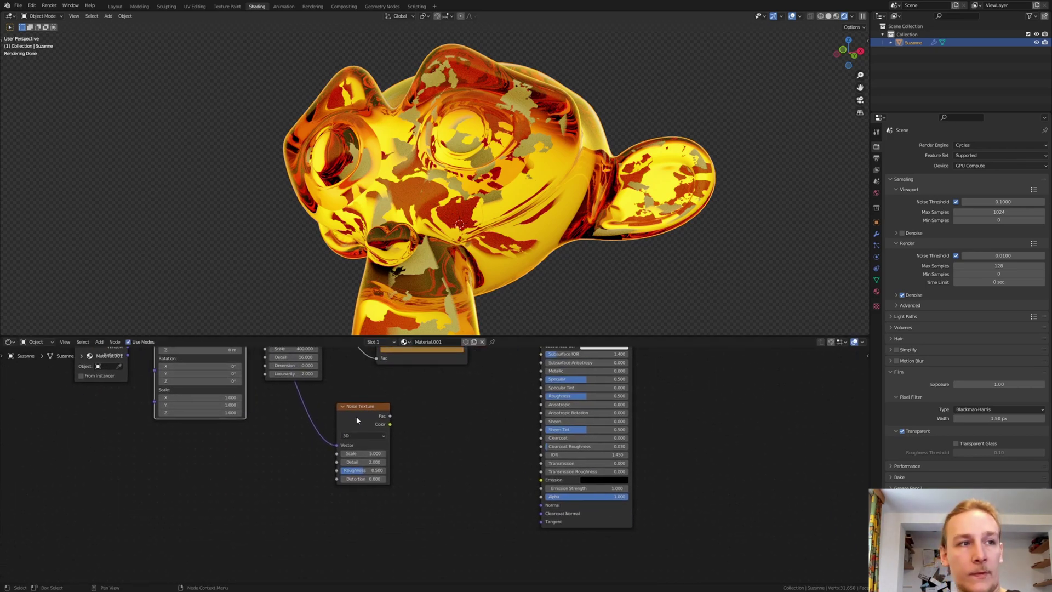
scroll(357, 420, up, 2)
- Set the Noise Texture to scale 12, detail 16 and roughness 0.45
click(381, 470)
text(12)
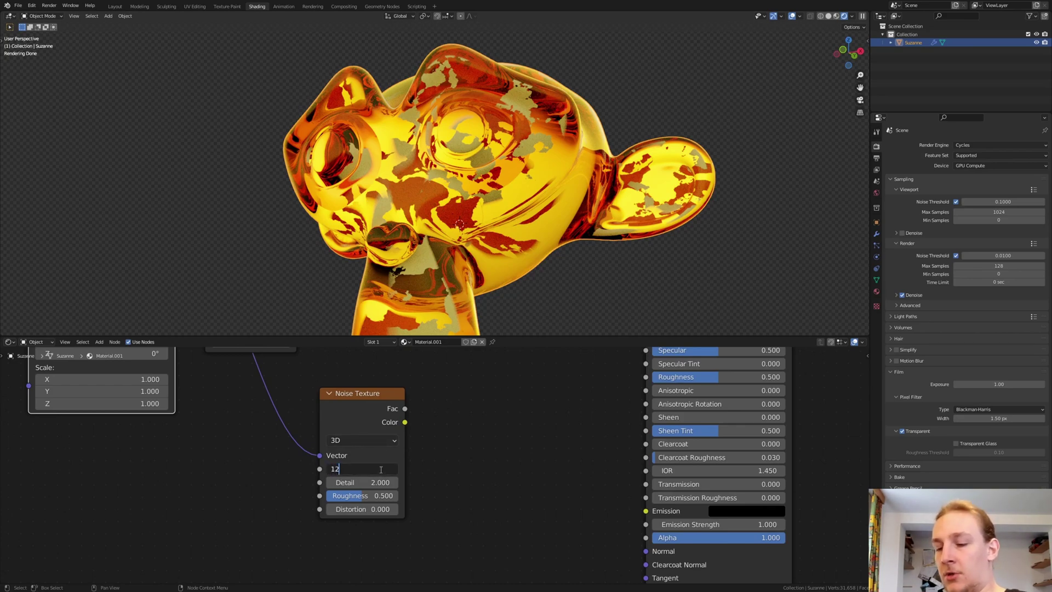
key(Return)
click(383, 482)
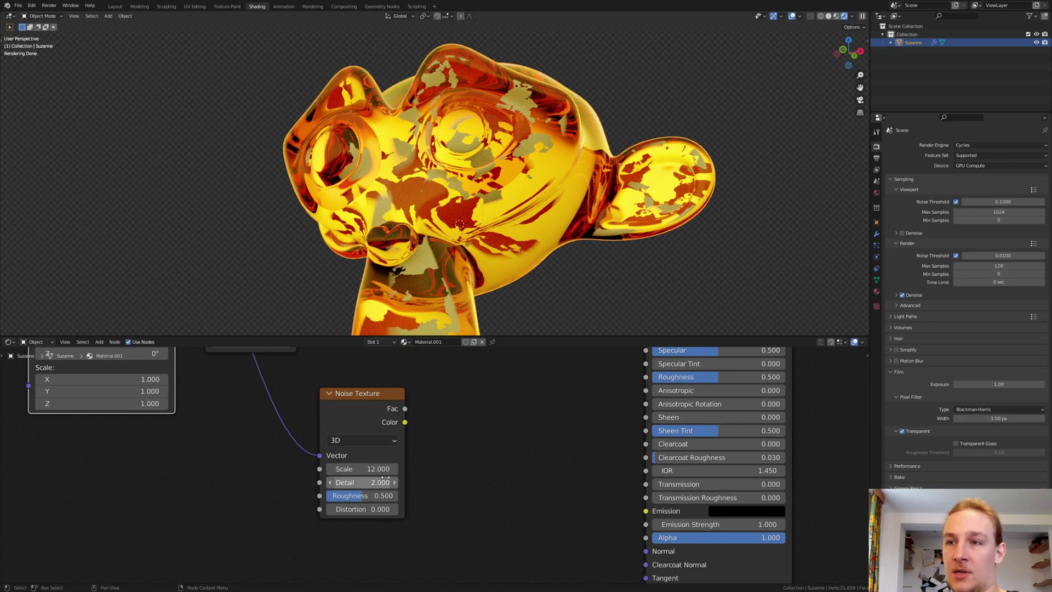
text(16)
key(Return)
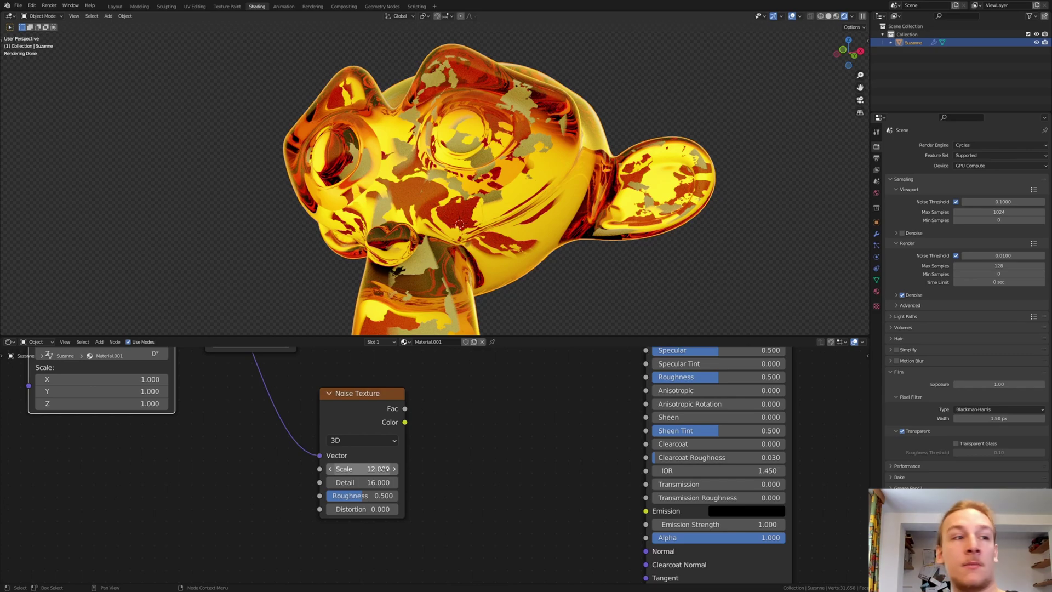
scroll(378, 469, up, 2)
click(383, 503)
text(0.45)
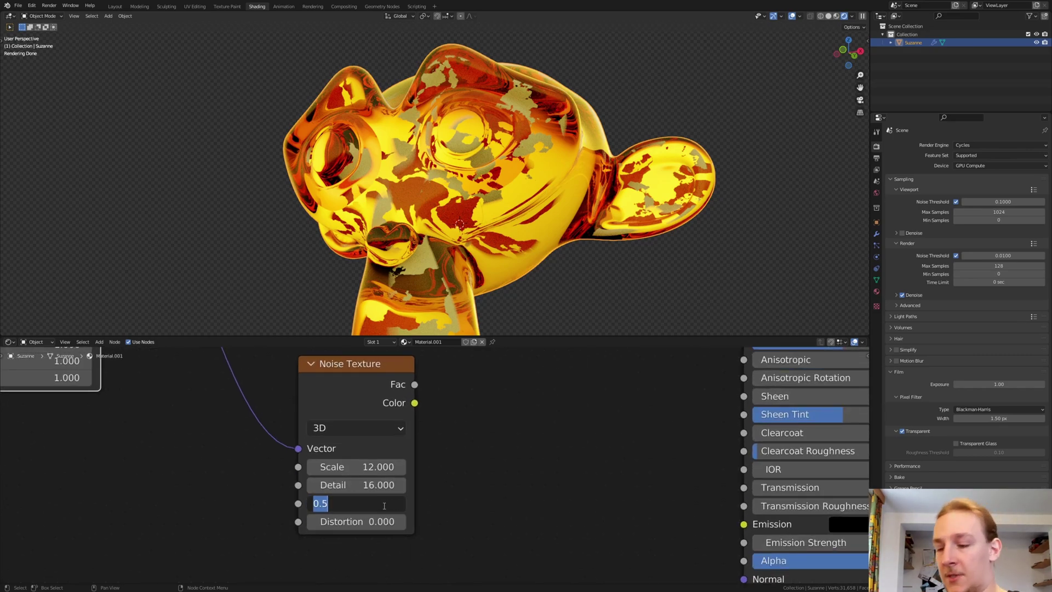
key(Return)
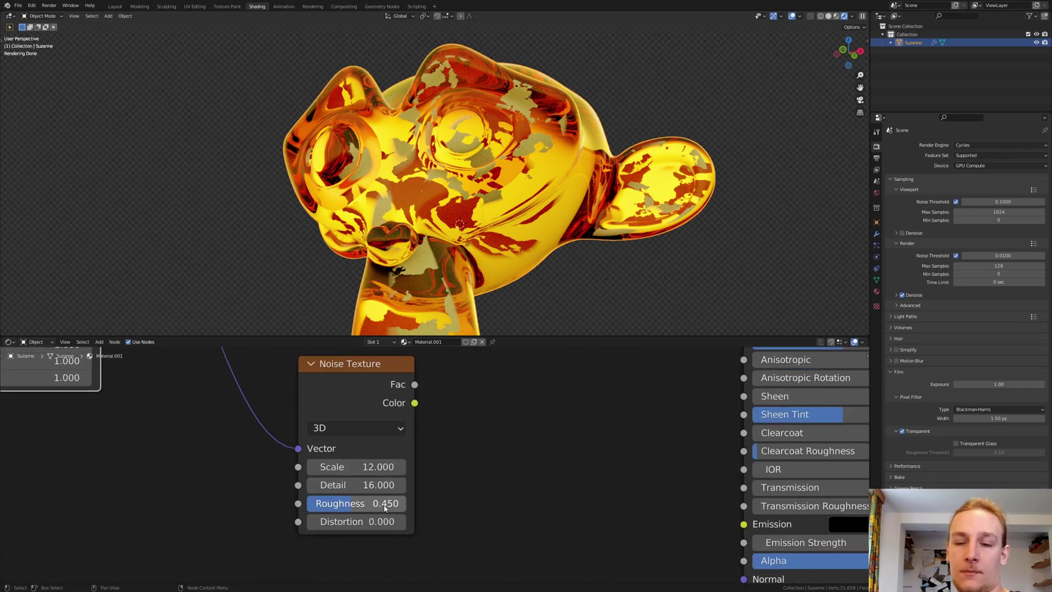
- Route the noise Fac into the shader's Normal through a Bump node with strength 0.008
middle_drag(536, 436, 487, 412)
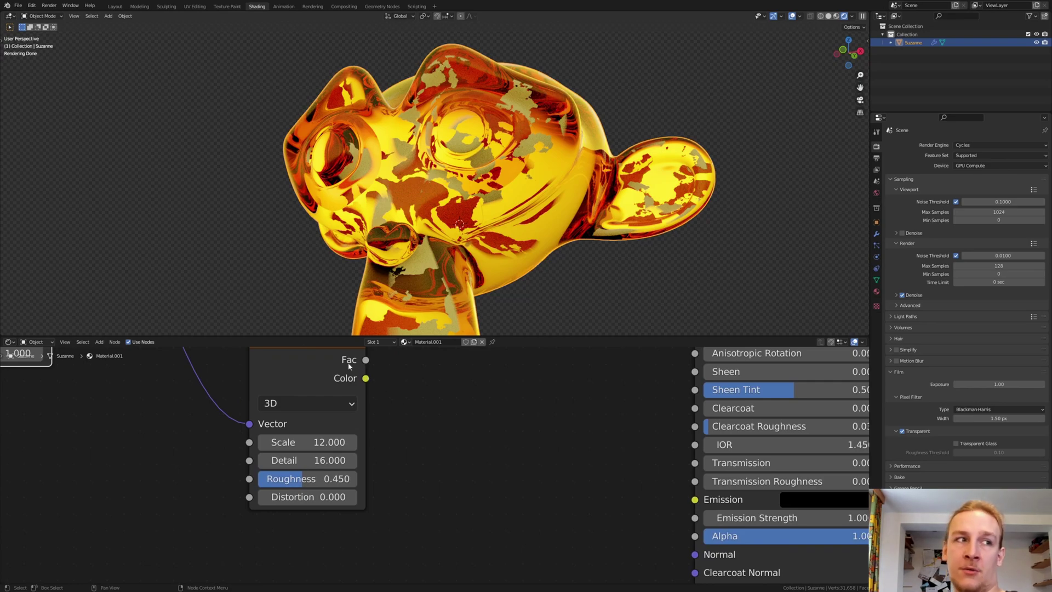
drag(366, 360, 695, 554)
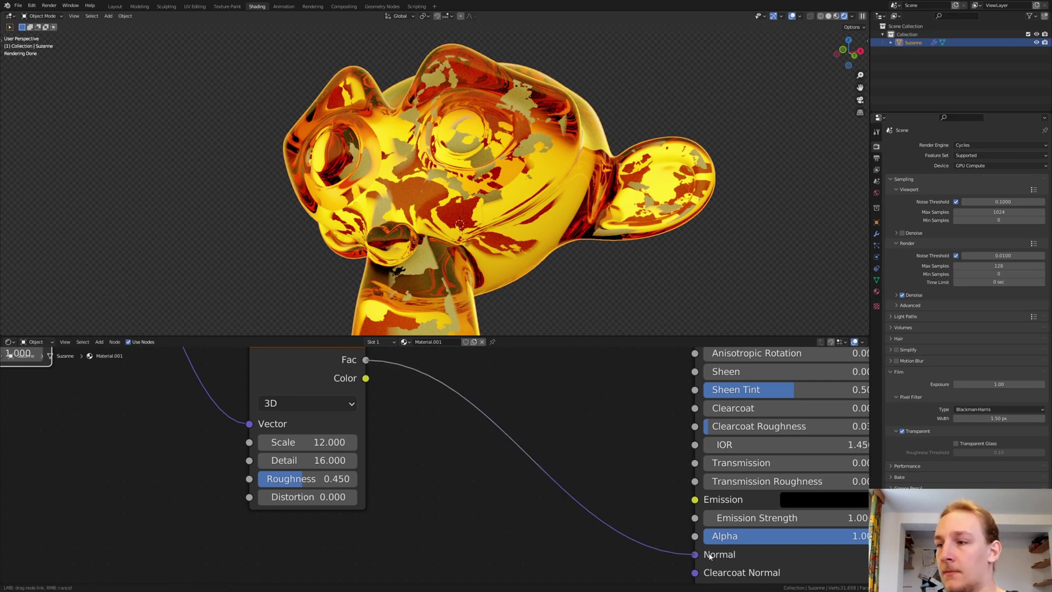
key(shift+a)
text(bump)
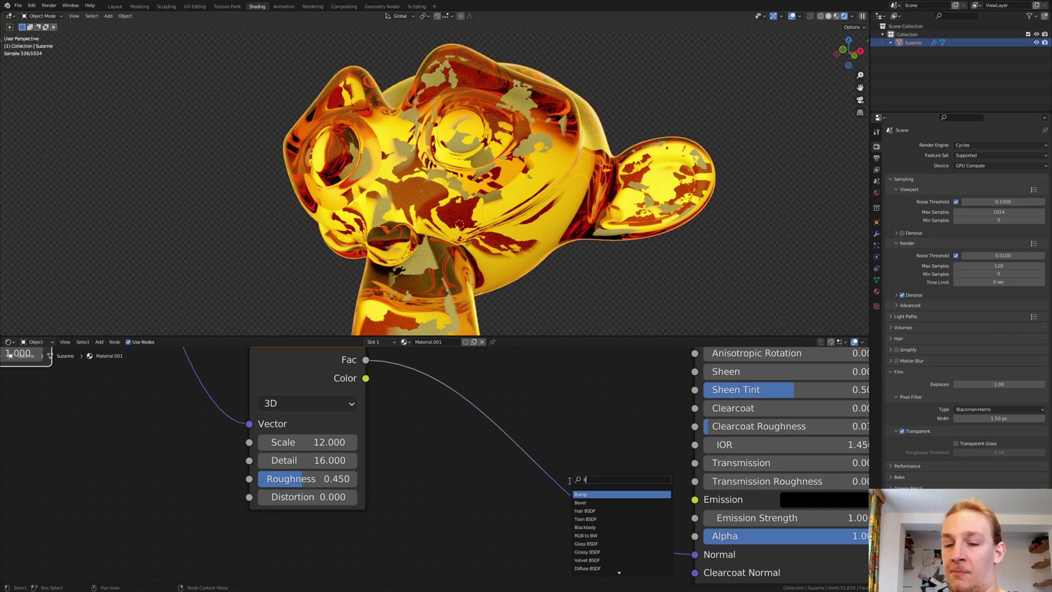
key(Return)
click(519, 447)
scroll(521, 482, up, 2)
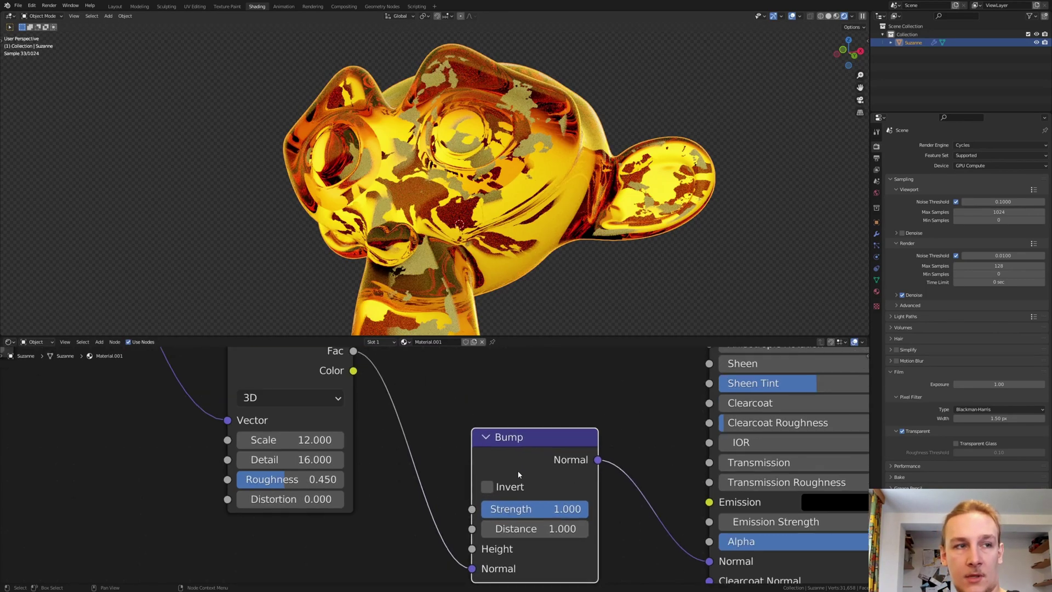
double_click(553, 511)
text(.008)
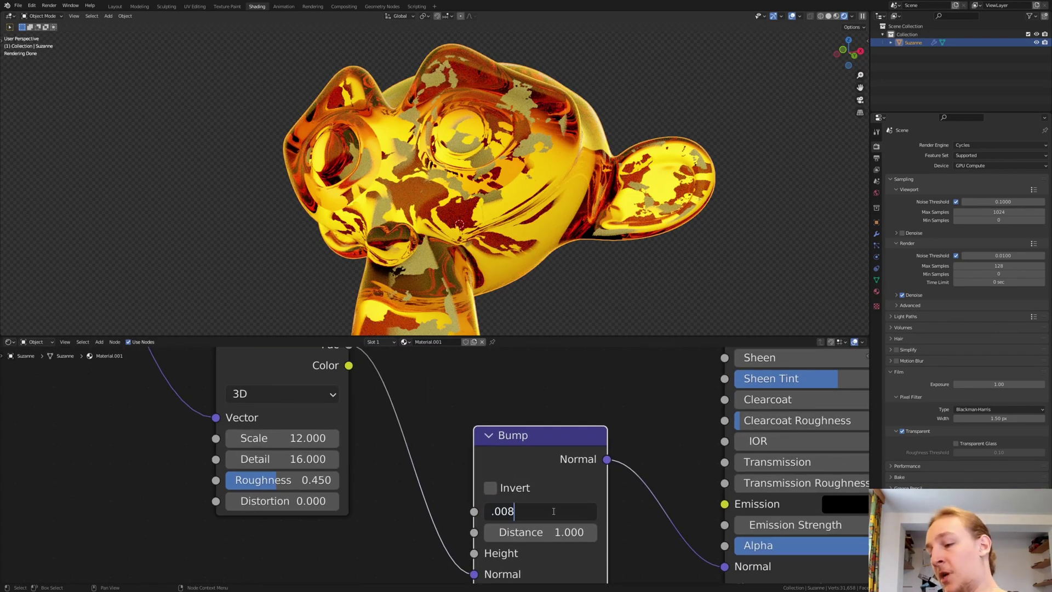
key(Return)
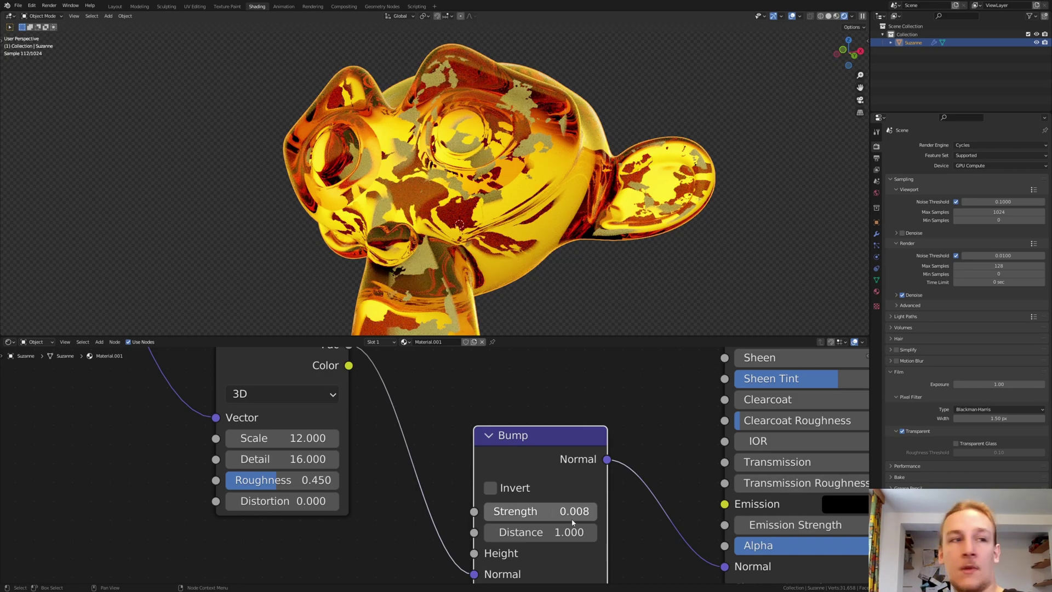
middle_drag(553, 509, 486, 475)
- In the Layout workspace, view Suzanne from the front and add a camera aligned to that view
scroll(486, 475, down, 8)
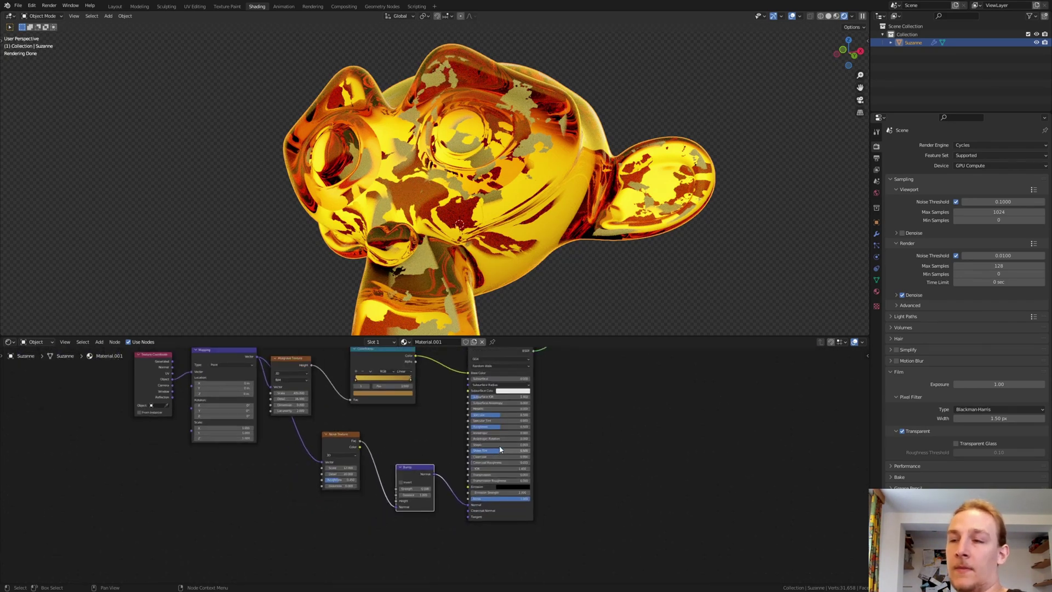
middle_drag(484, 424, 539, 489)
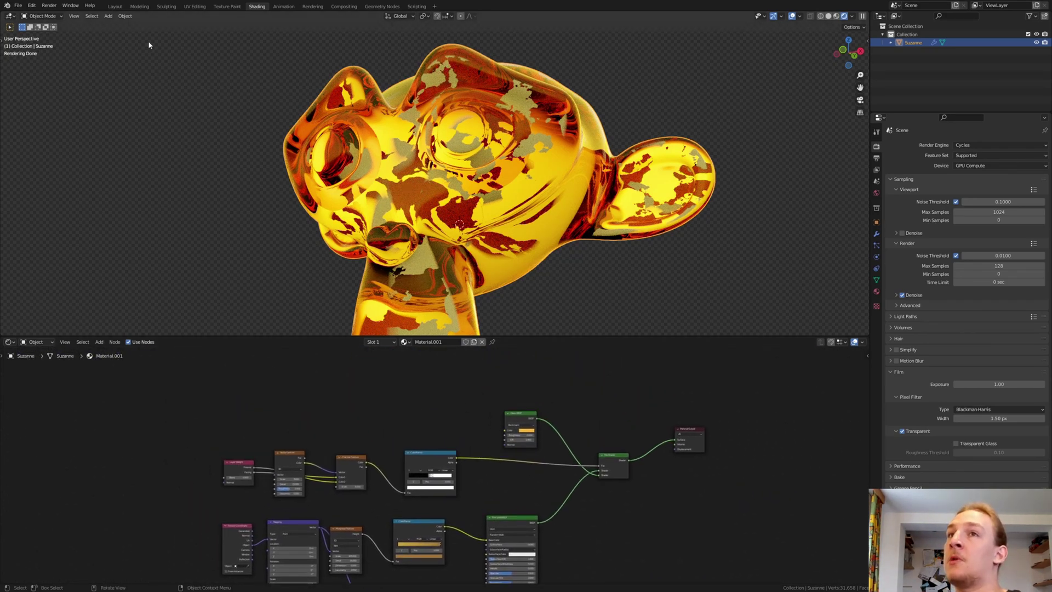
click(115, 7)
middle_drag(251, 110, 642, 175)
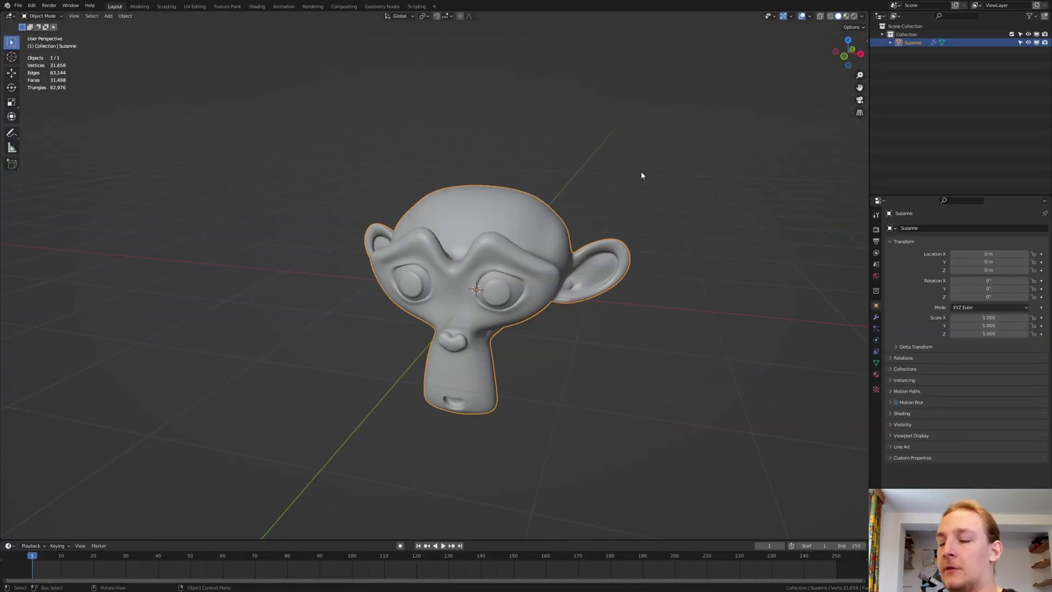
key(KP_1)
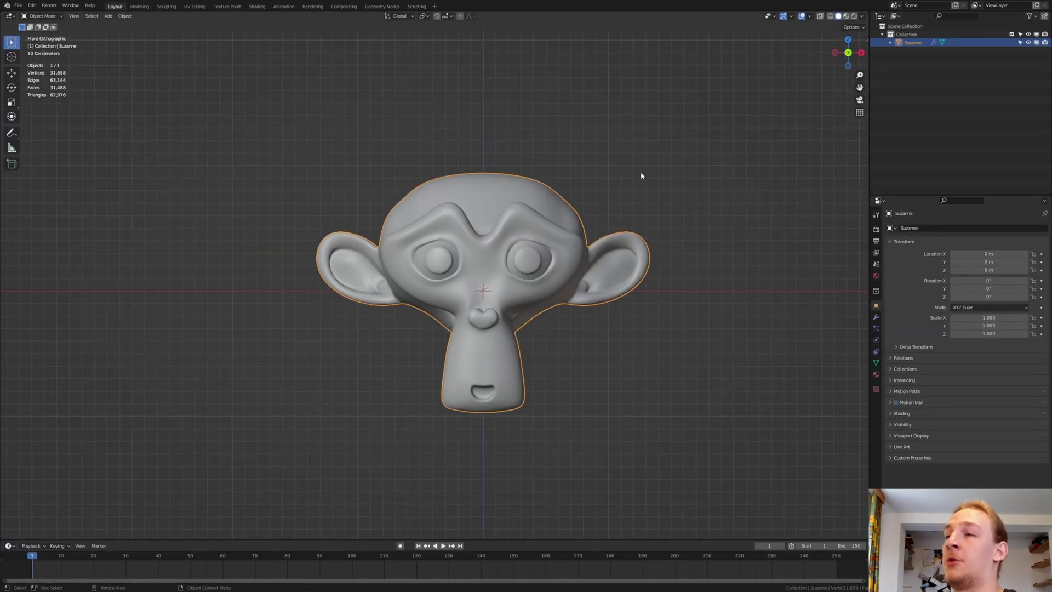
middle_drag(641, 177, 525, 208)
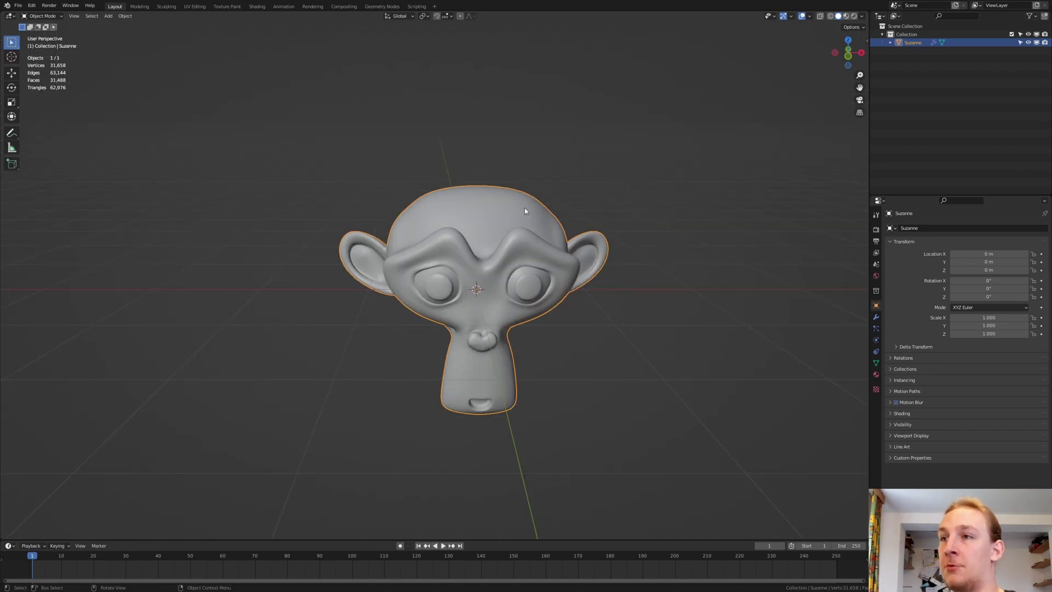
key(shift+a)
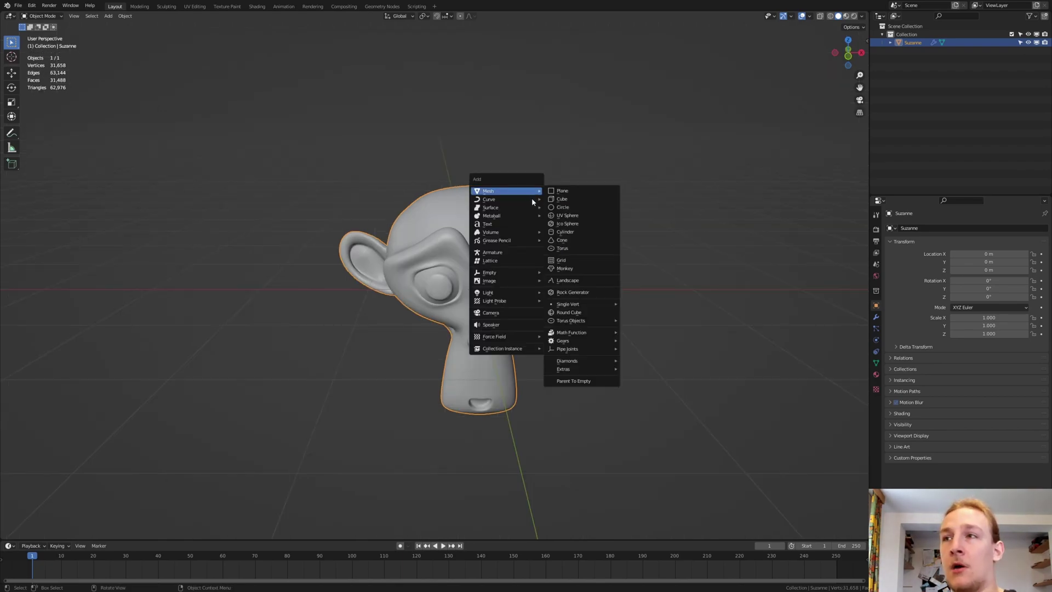
click(531, 315)
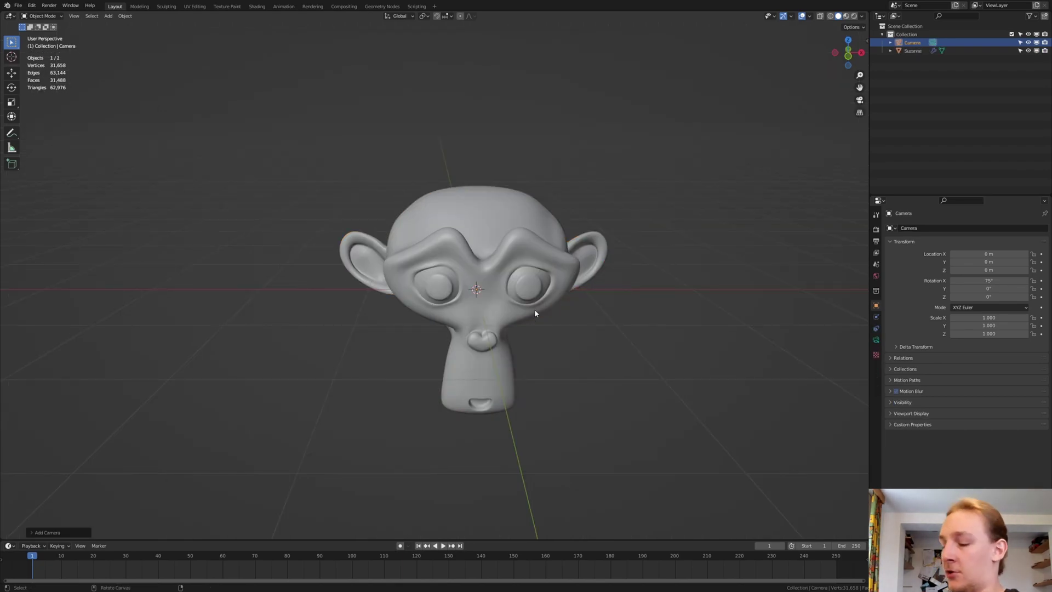
key(ctrl+alt+KP_0)
- Pull the camera back and lower it slightly so Suzanne's whole head fits the frame
click(476, 262)
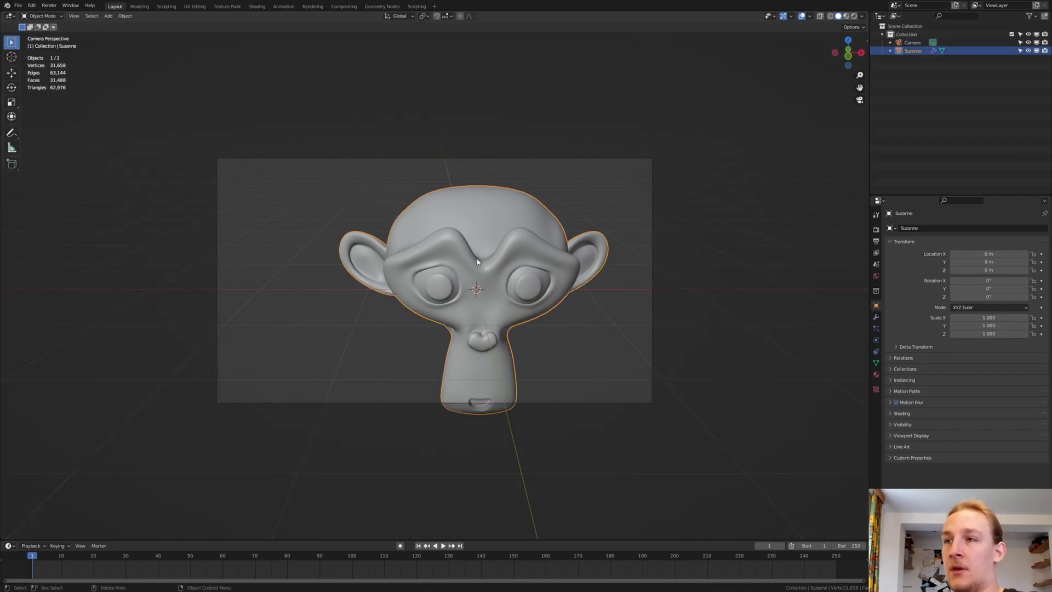
key(KP_0)
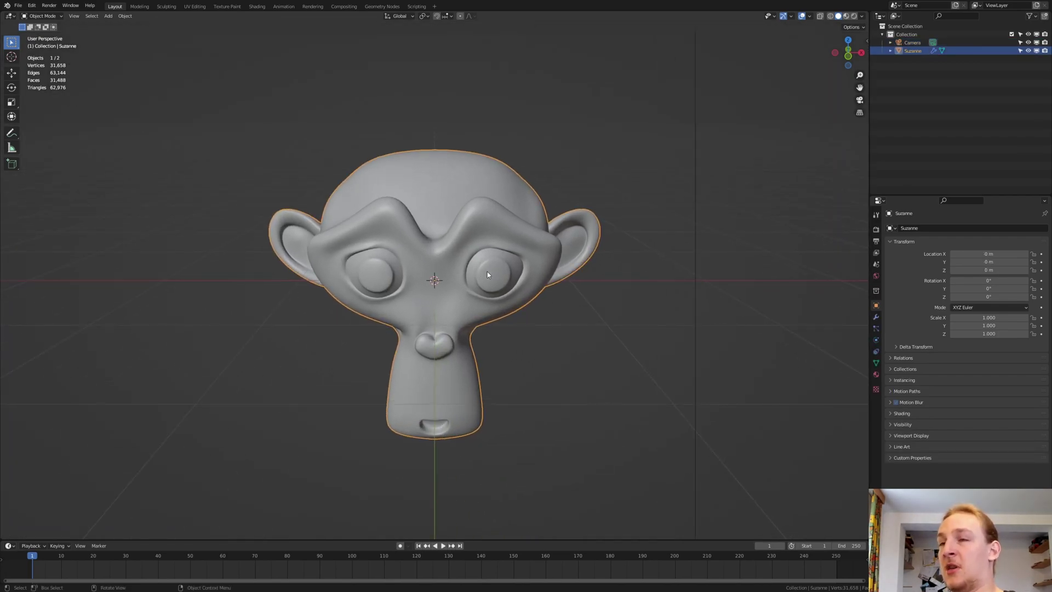
key(KP_0)
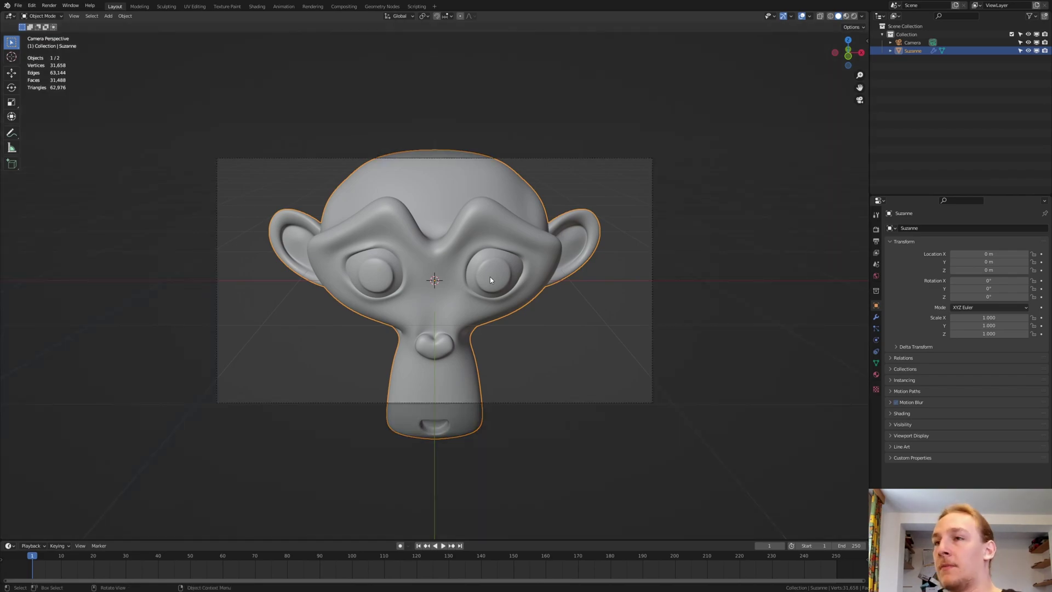
click(558, 407)
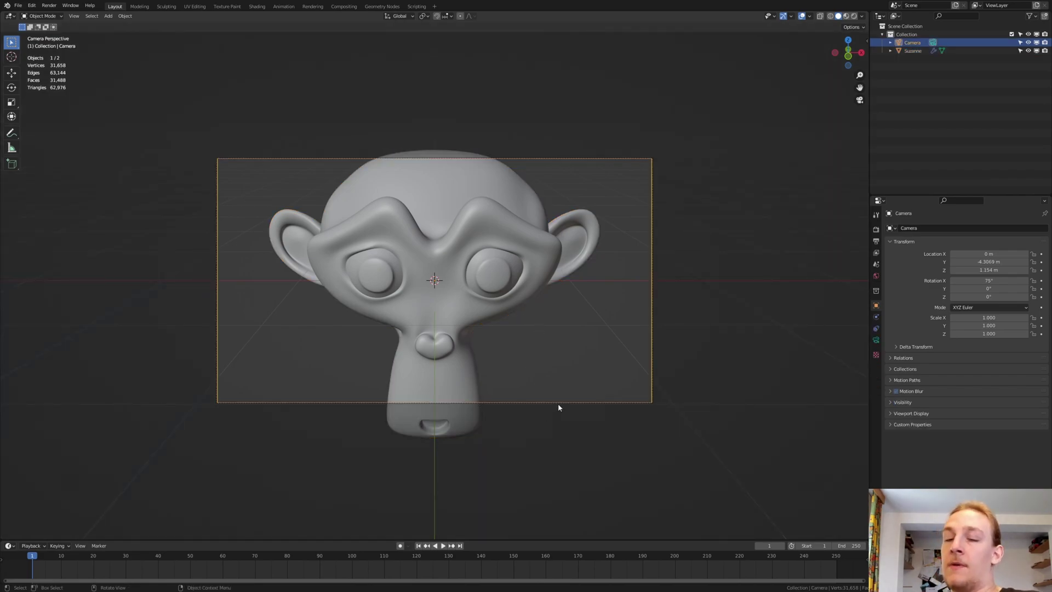
key(g)
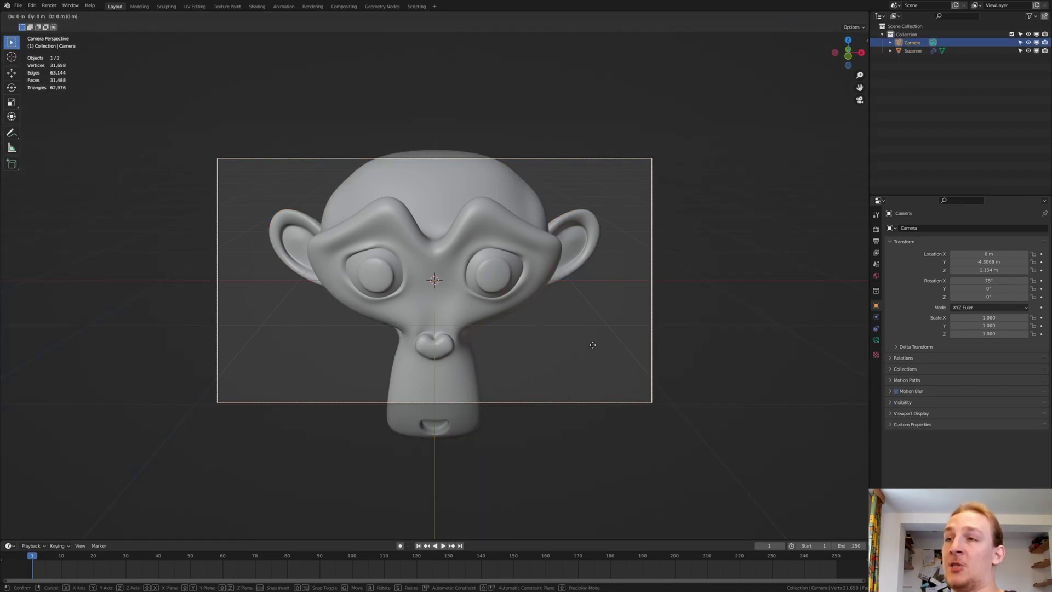
key(z)
key(z)
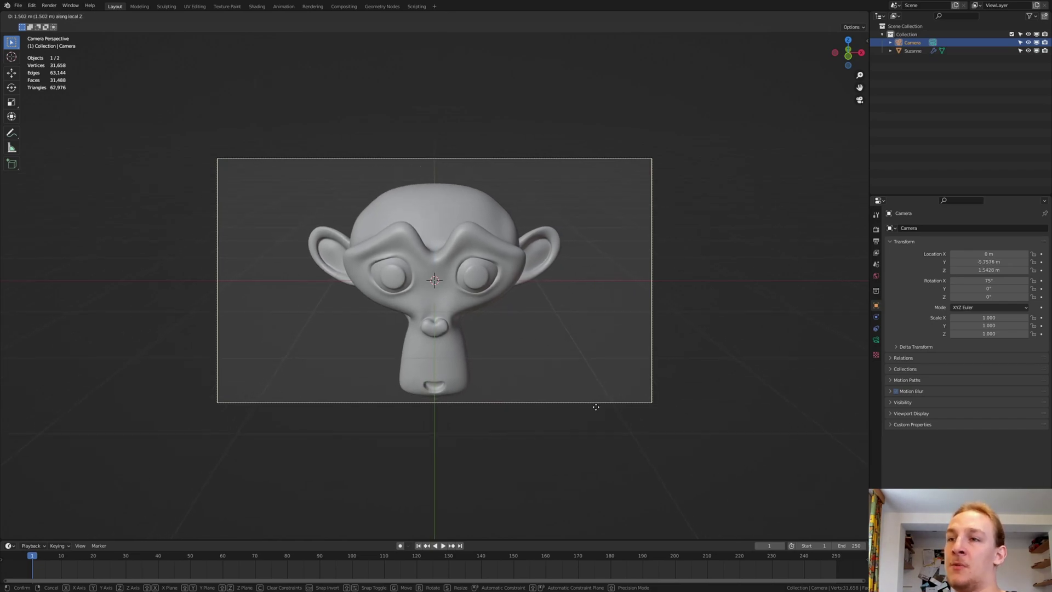
click(584, 396)
key(g)
key(z)
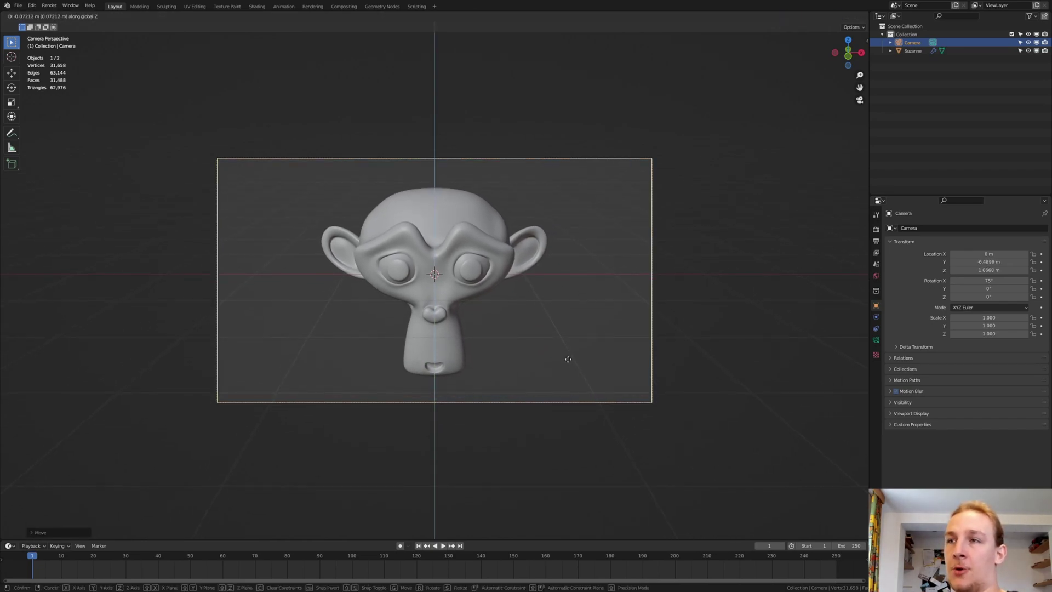
click(568, 367)
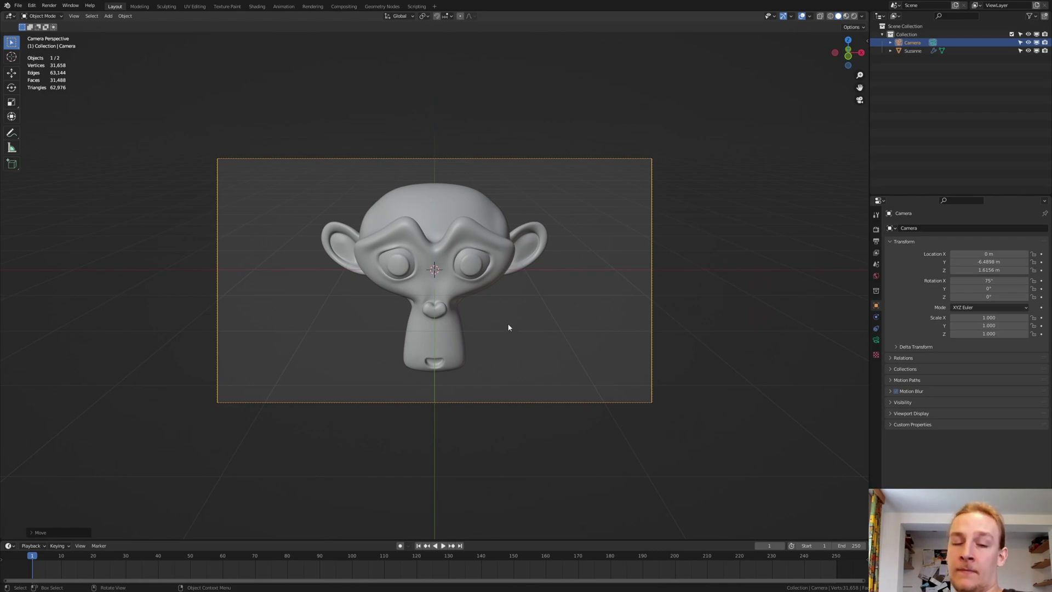
- Add a Plain Axes Empty at the origin and make it the camera's parent (Ctrl+P > Object)
key(shift+a)
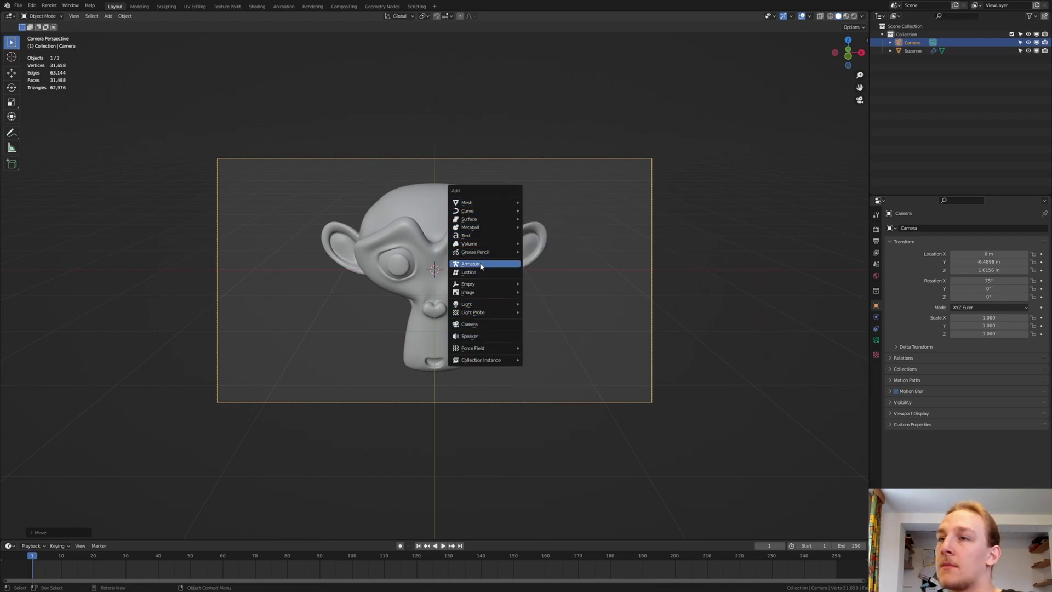
mouse_move(482, 284)
click(554, 287)
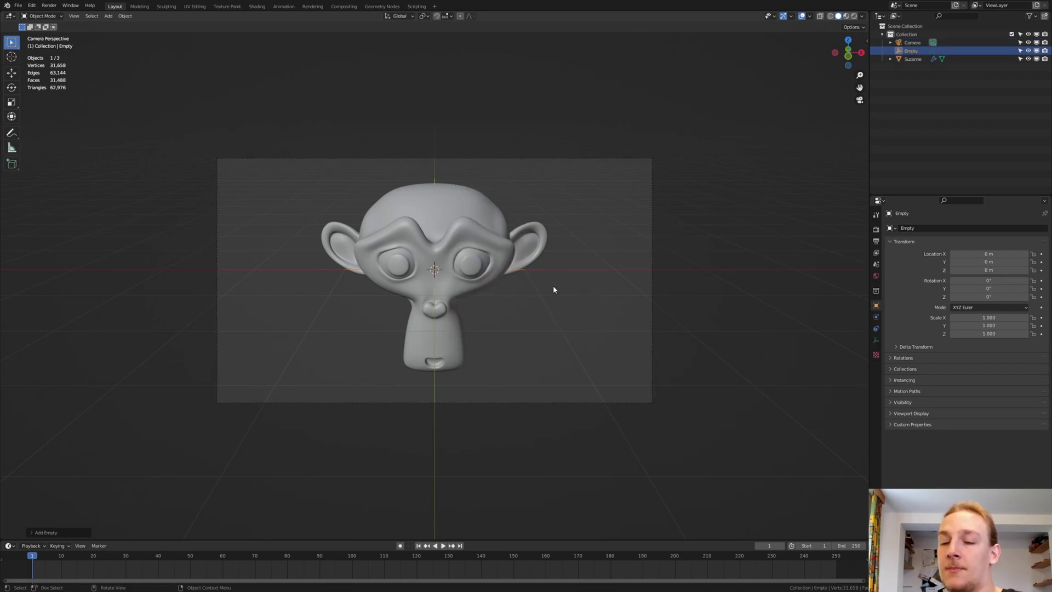
click(653, 265)
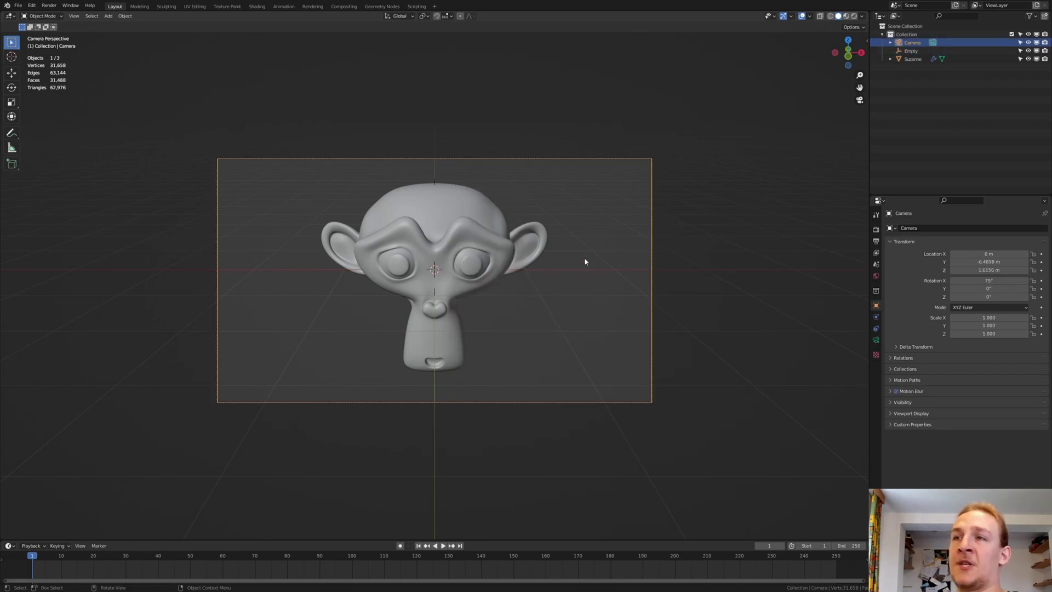
shift+click(435, 183)
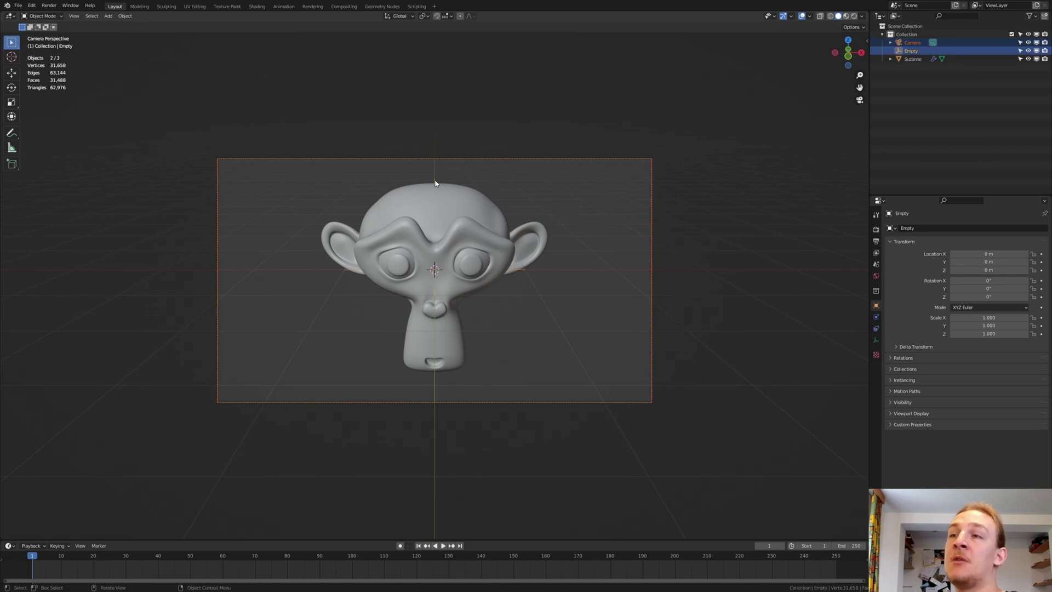
key(ctrl+p)
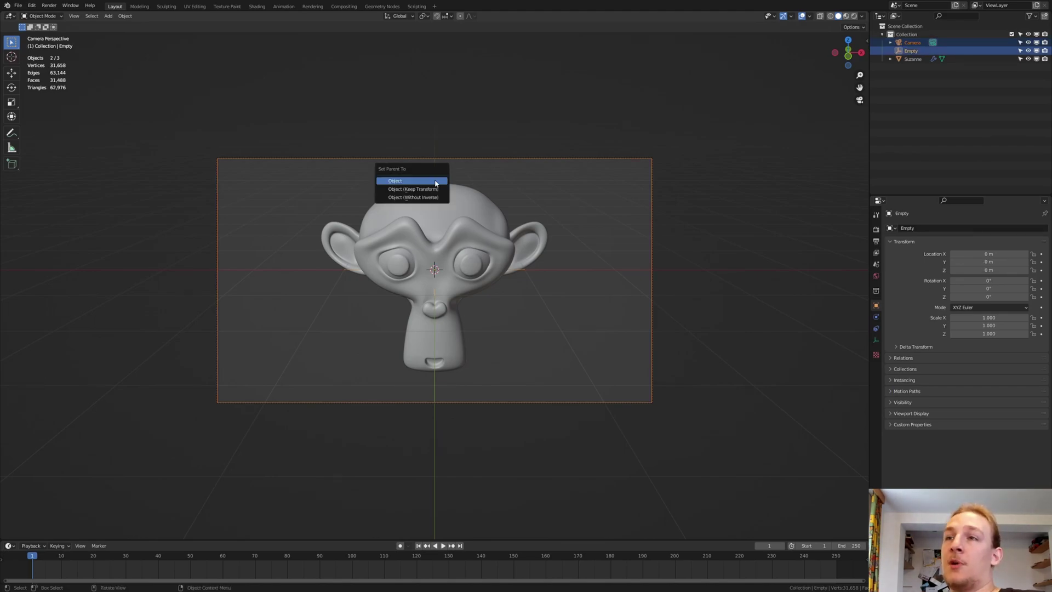
click(435, 181)
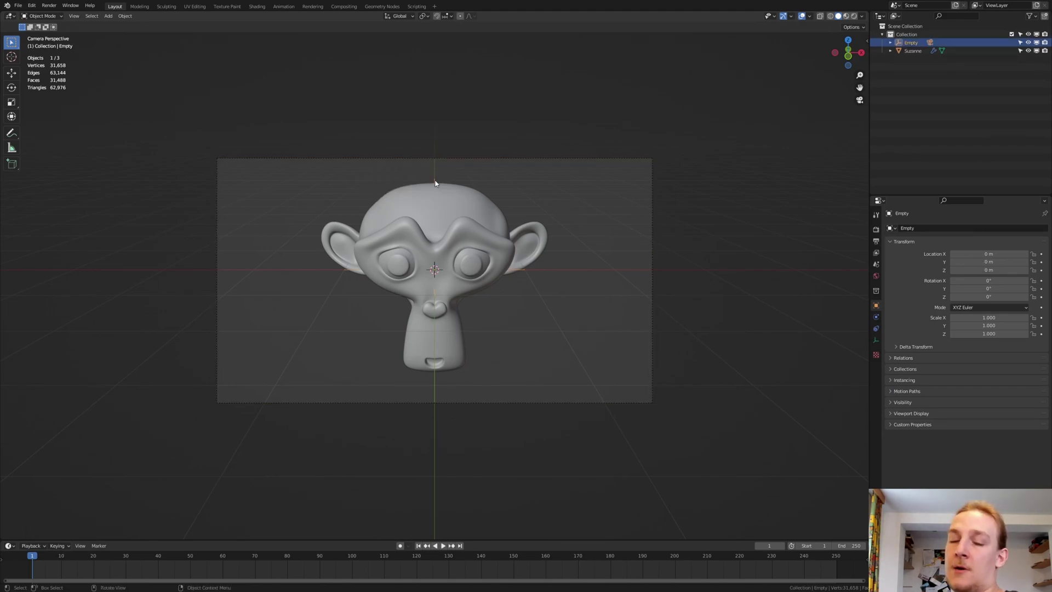
key(r)
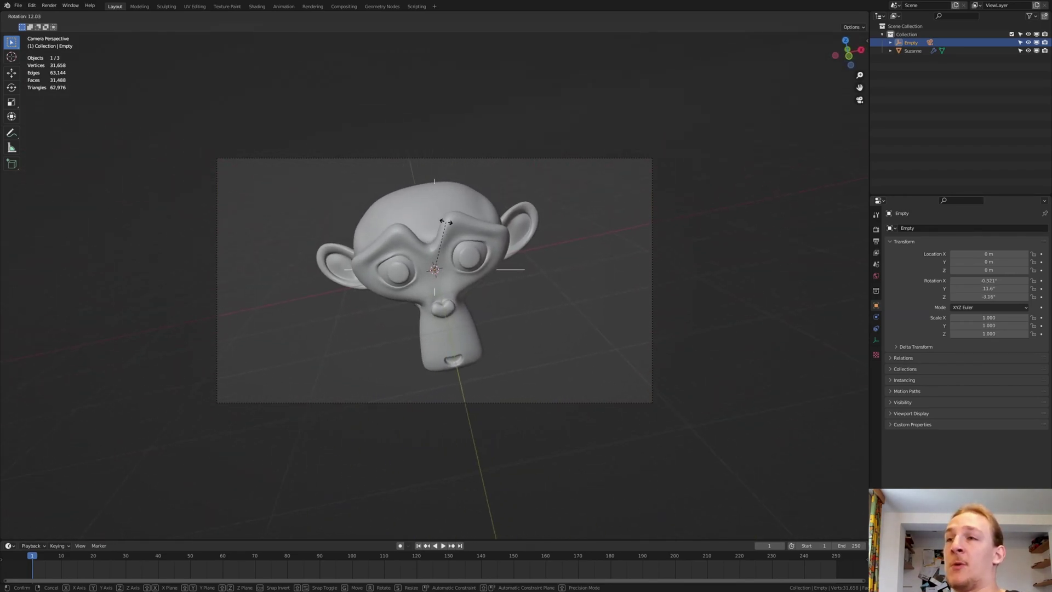
key(Escape)
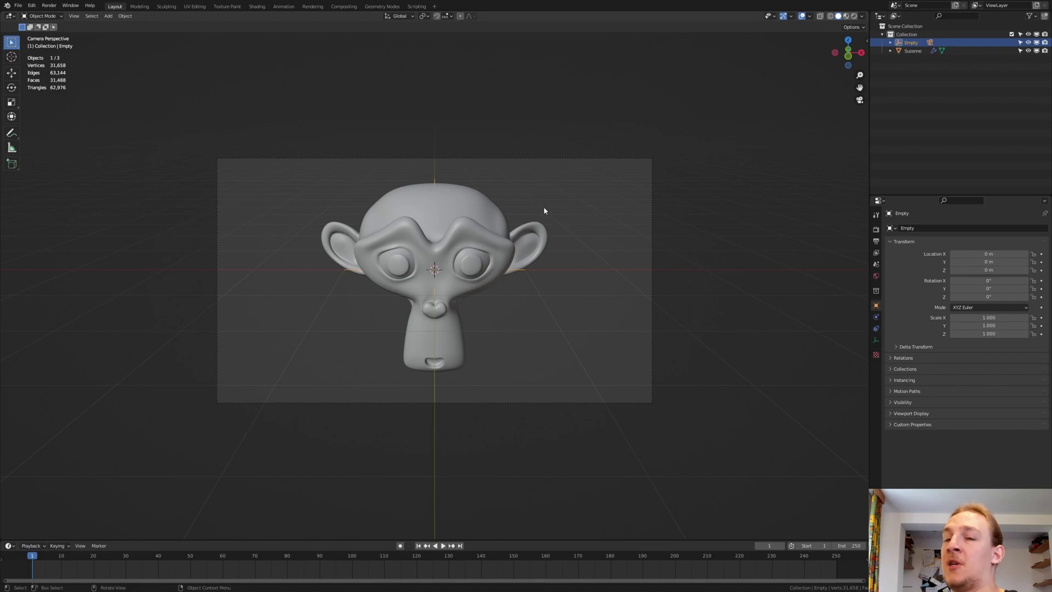
- Set the animation end frame to 100 and keyframe the Empty's rotation at frame 1
click(849, 545)
text(10)
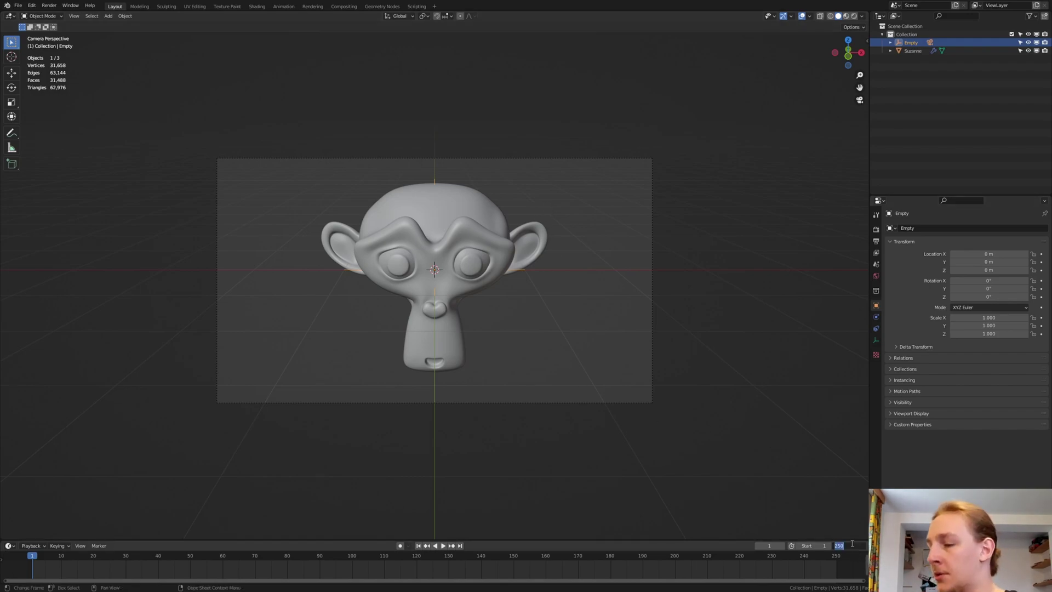
text(0)
key(Return)
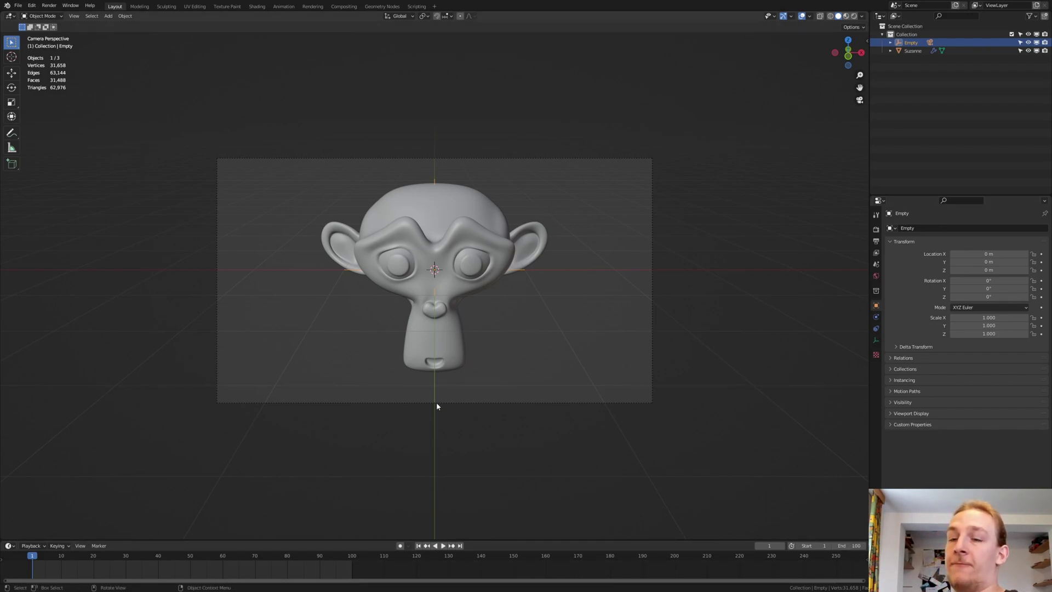
key(i)
click(454, 315)
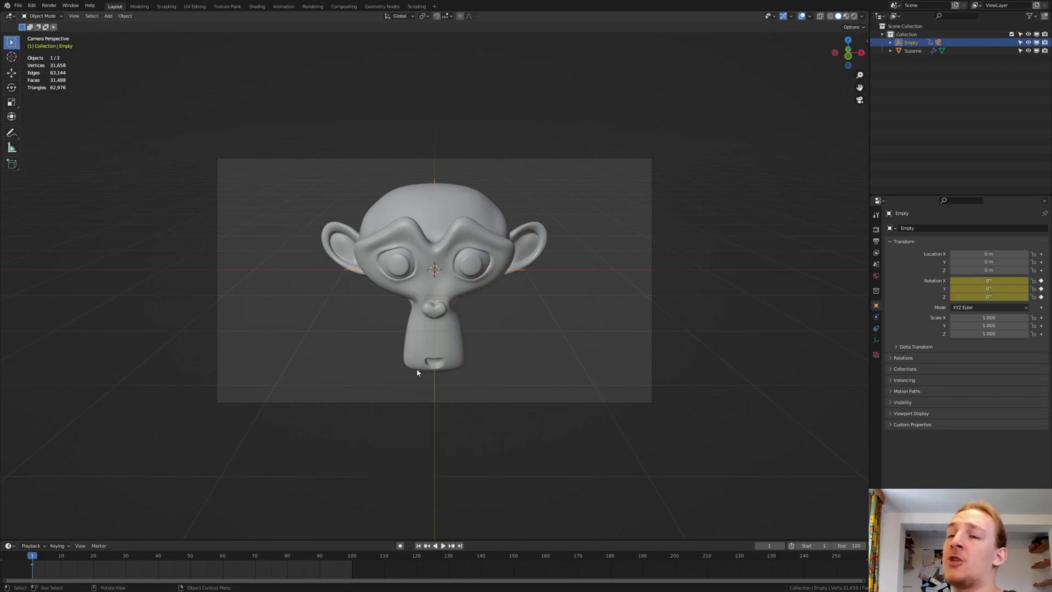
- At frame 100, rotate the Empty 75° around Z, keyframe it, and set linear interpolation
key(shift+Right)
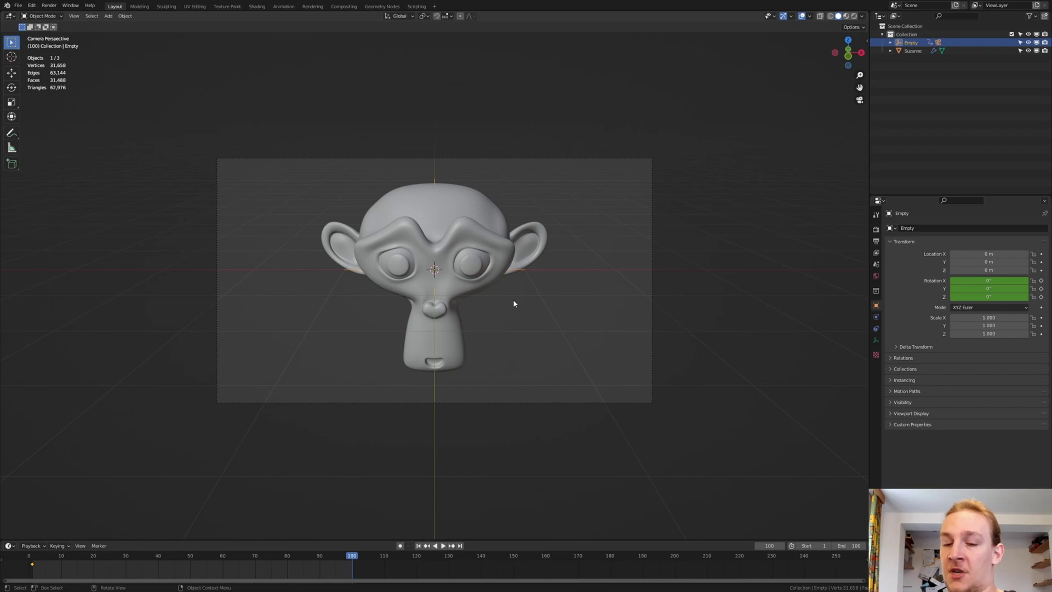
key(r)
text(z)
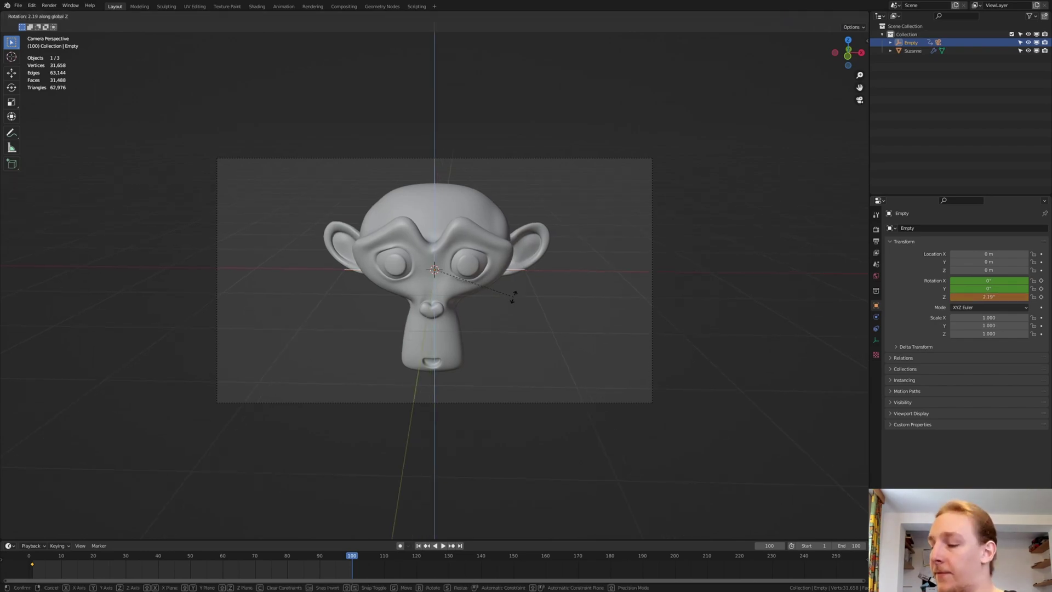
text(75)
key(Return)
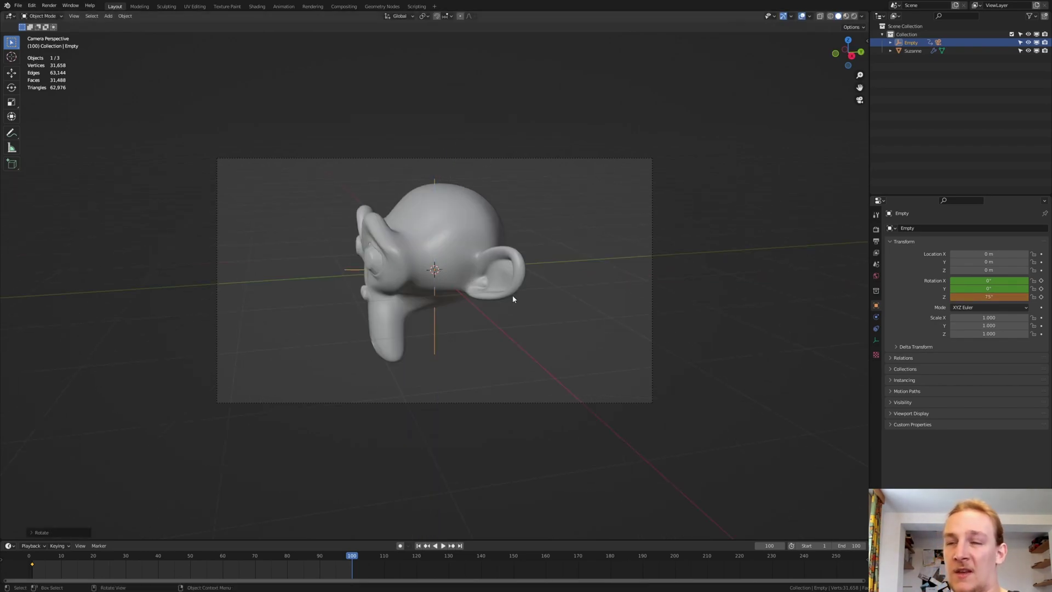
key(i)
click(512, 296)
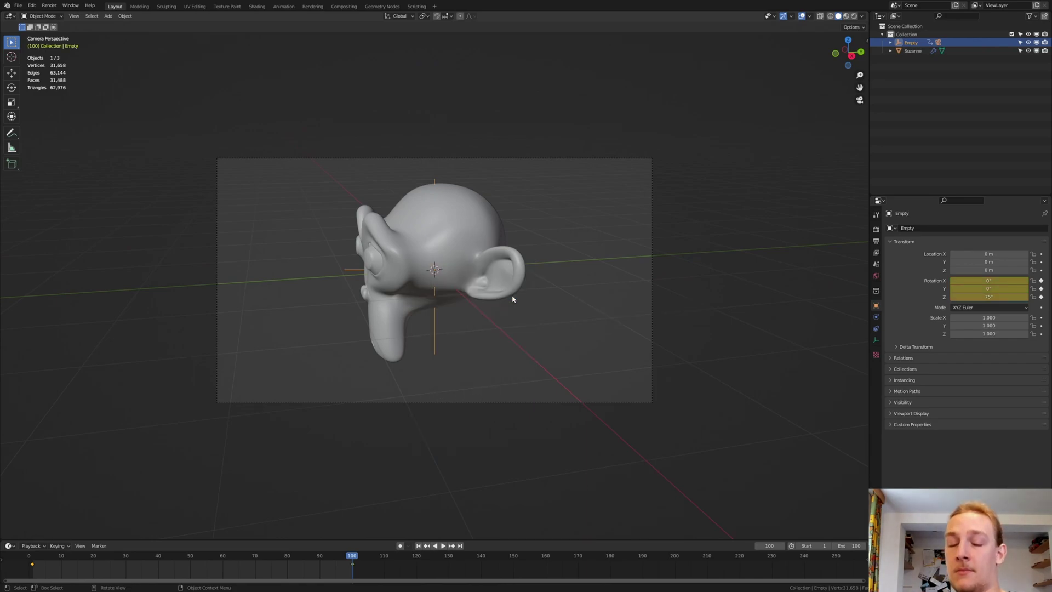
key(space)
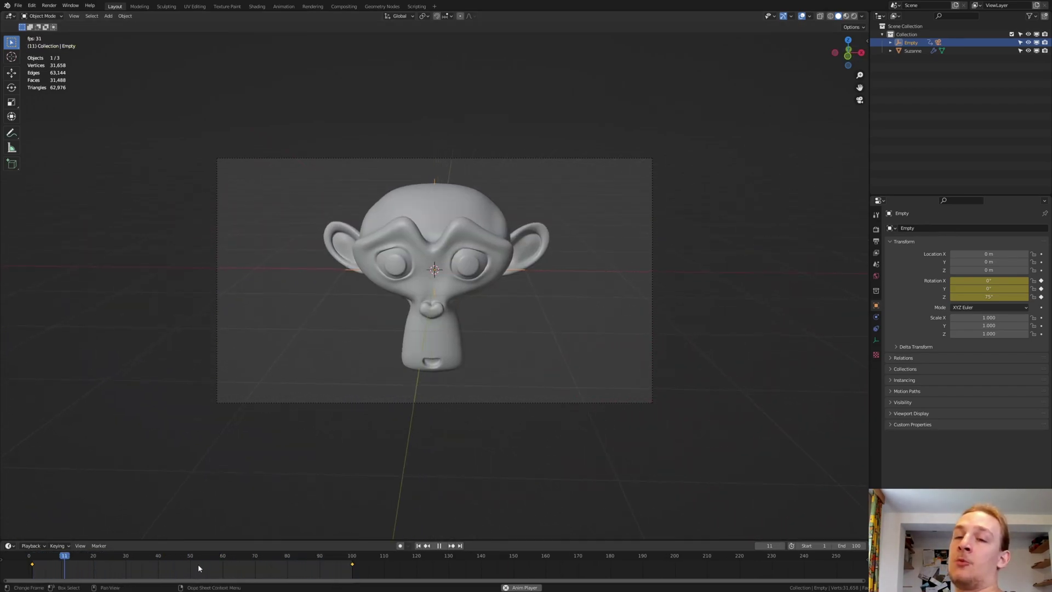
key(t)
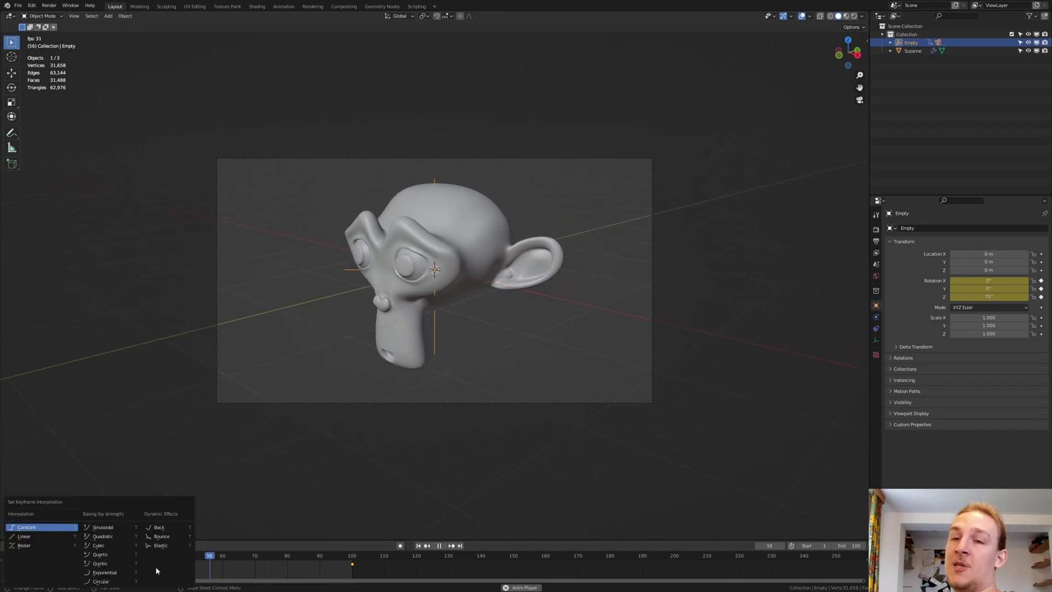
click(60, 541)
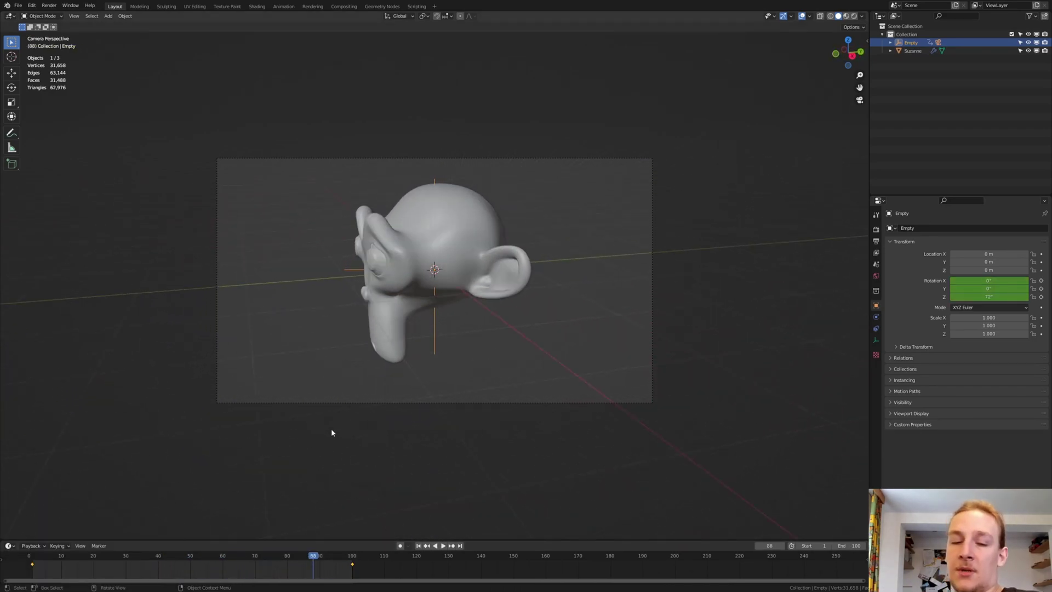
- Save the scene as Tutorial.blend in Videos > Subsurface_Scattering_X_Glass_Shader
key(ctrl+s)
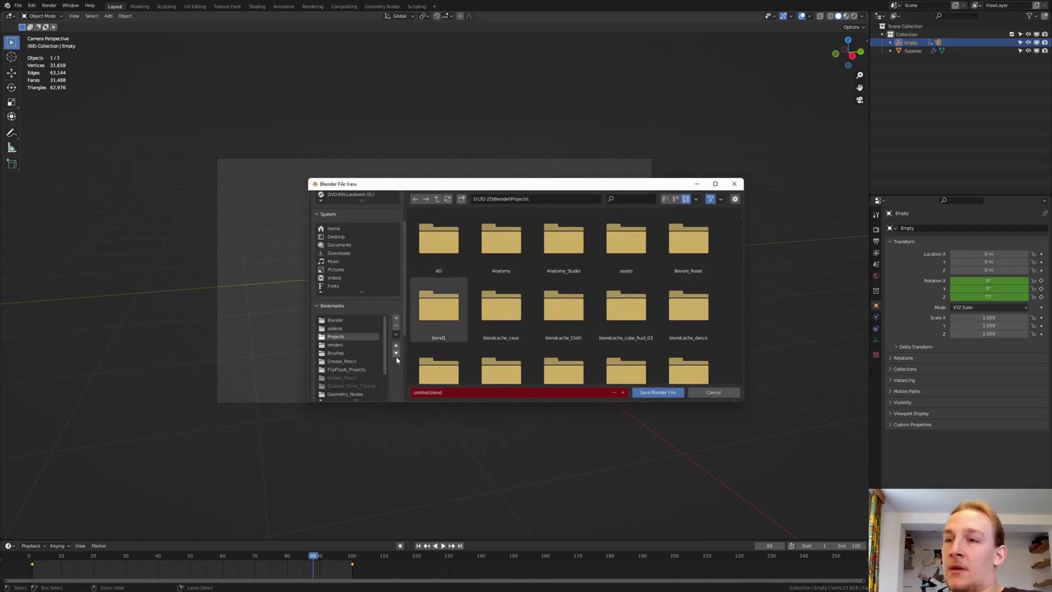
scroll(359, 356, down, 4)
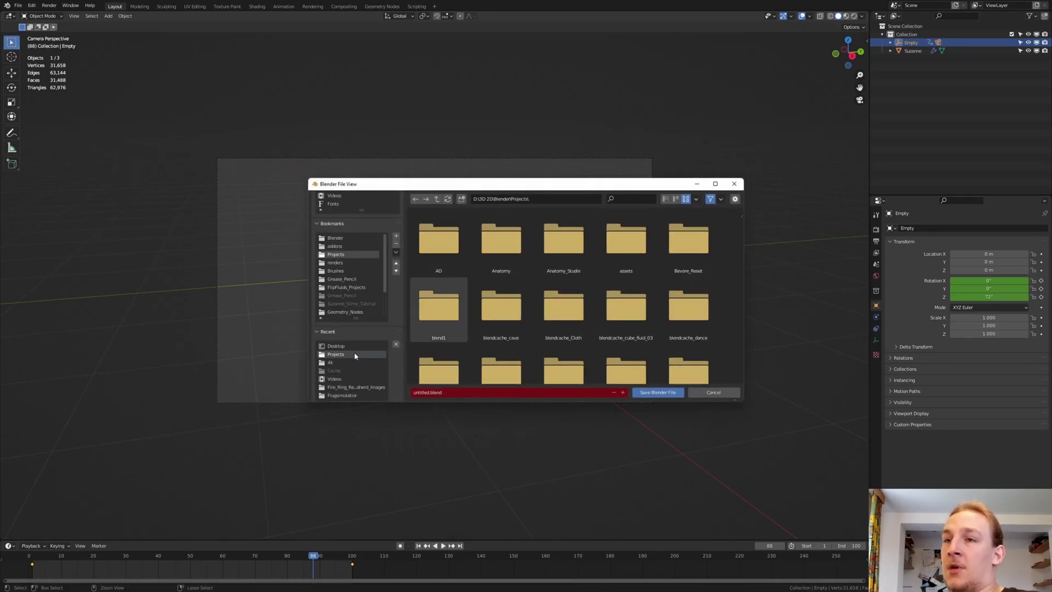
scroll(355, 250, up, 2)
click(345, 229)
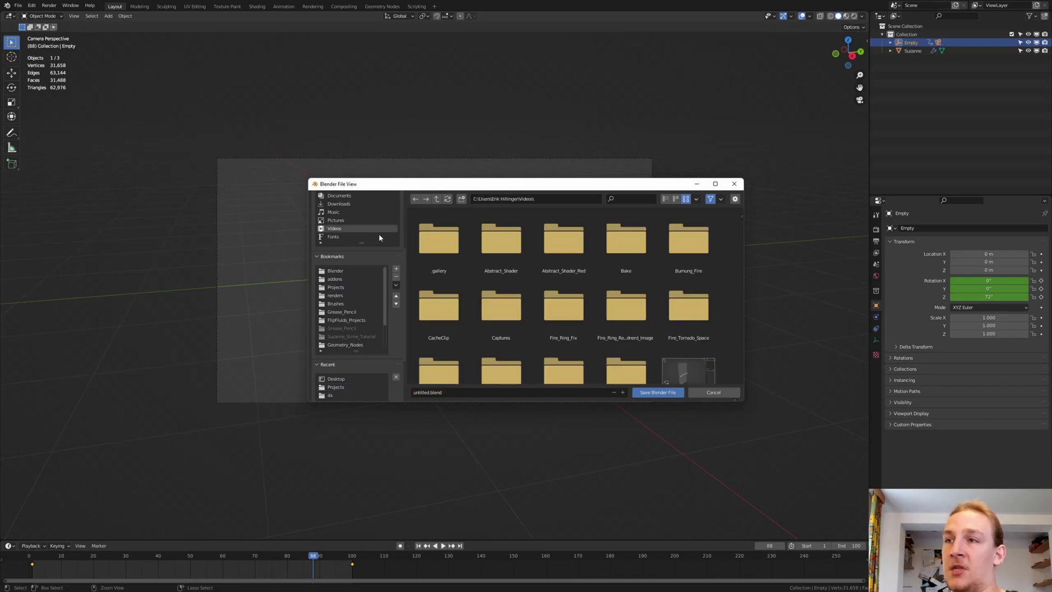
scroll(597, 315, down, 2)
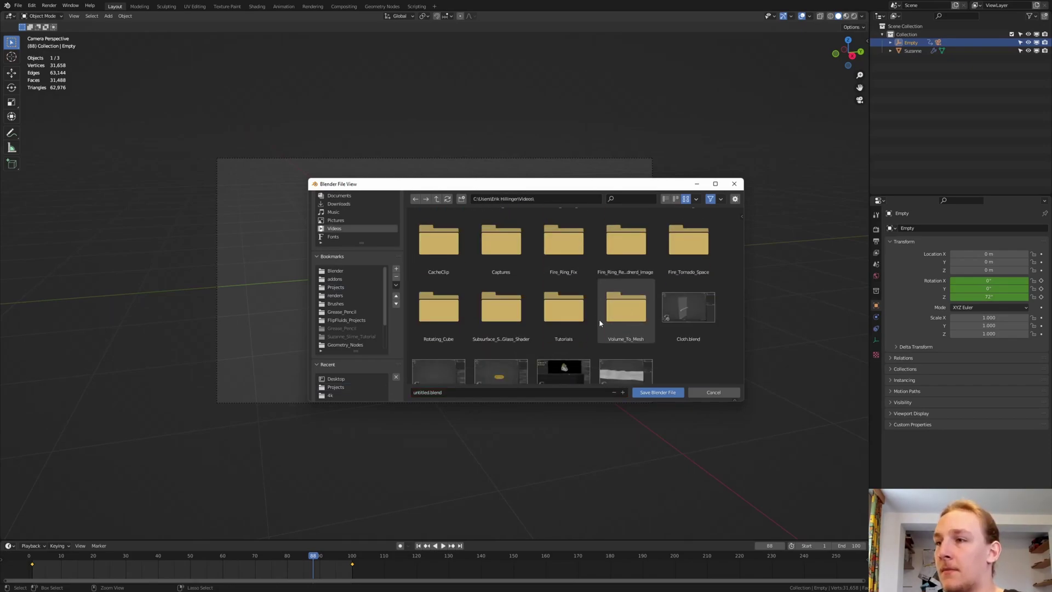
click(599, 319)
click(508, 391)
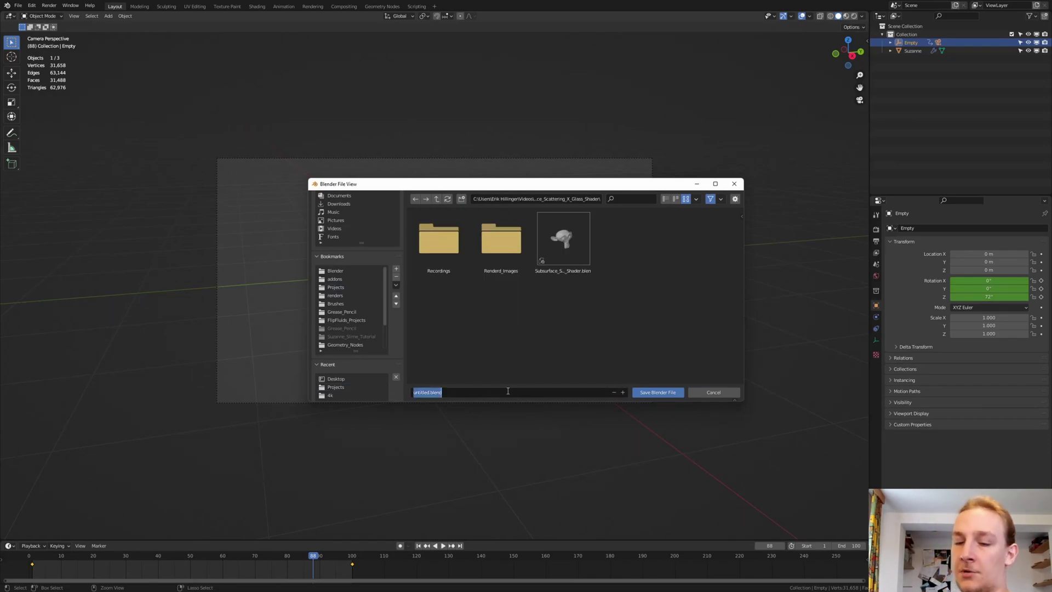
text(Tutorial)
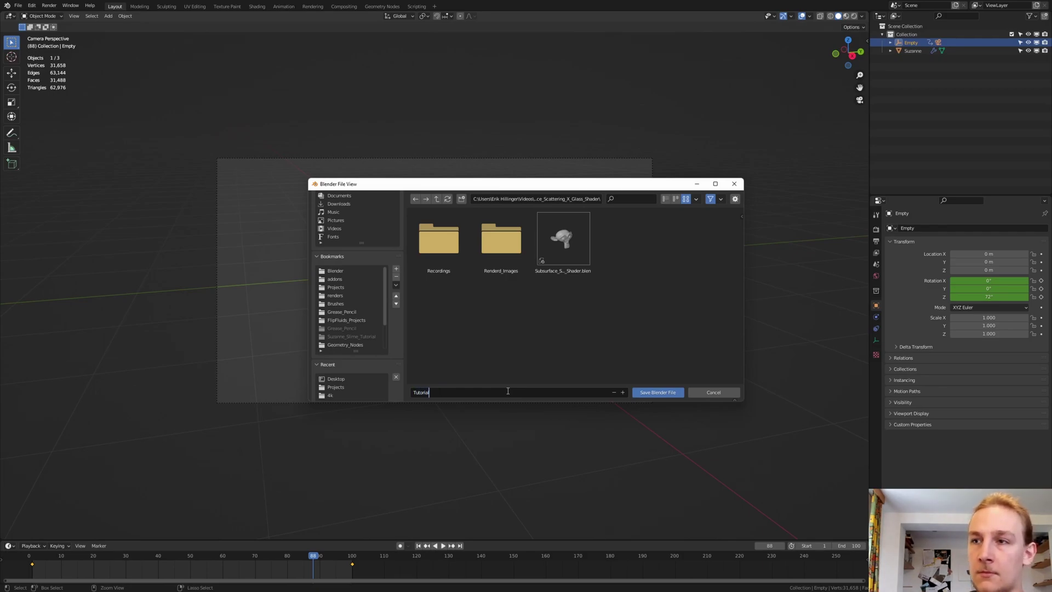
key(Return)
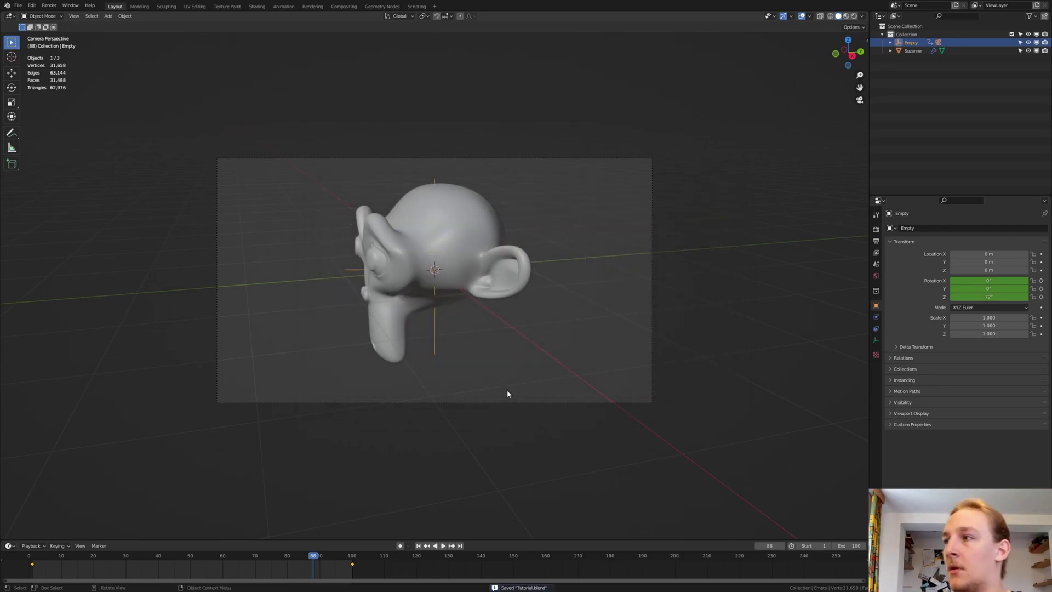
- In Render Properties, expand the Denoise settings and keep OptiX as the denoiser
click(875, 231)
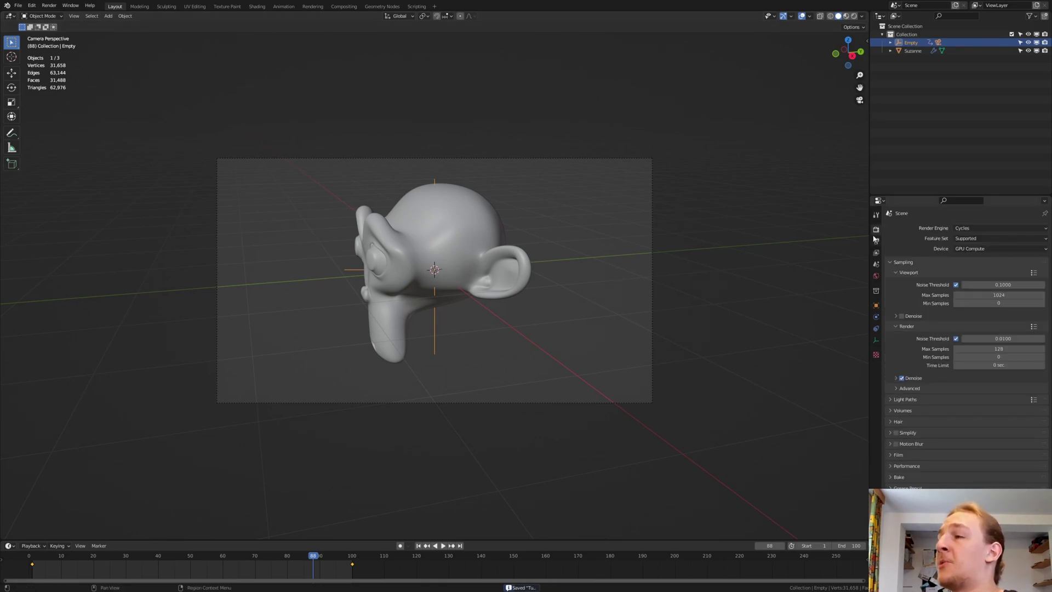
click(896, 379)
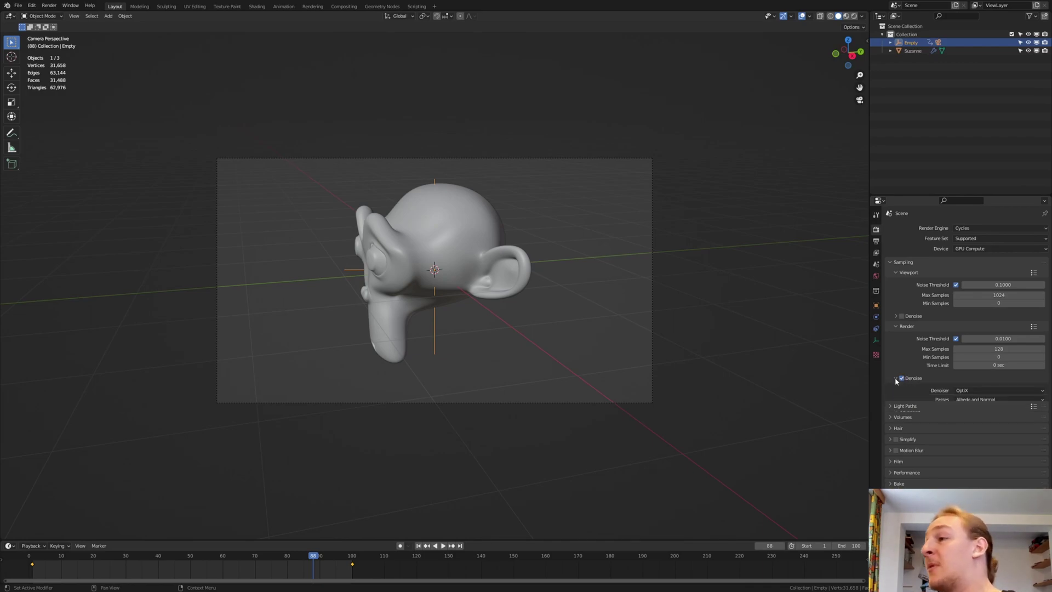
click(981, 391)
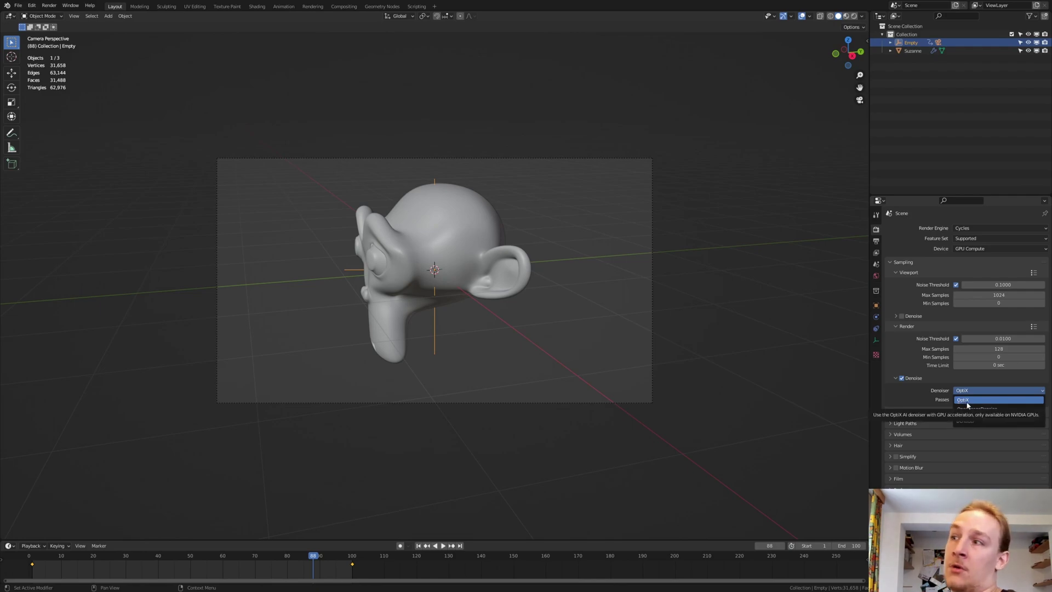
click(967, 401)
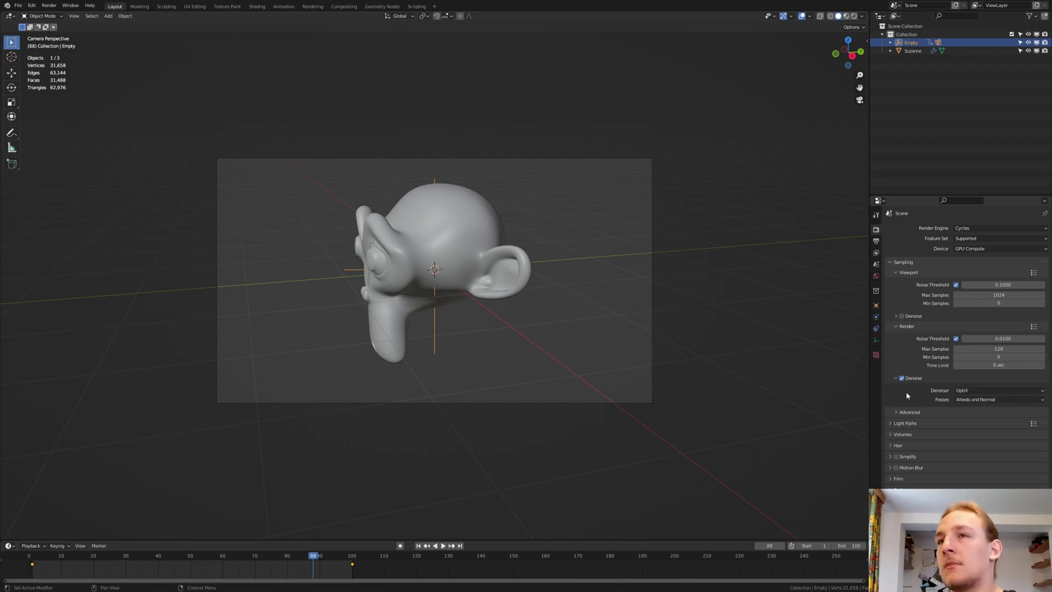
- In the Compositing workspace, zoom into the Render Layers–Denoise–Composite nodes and save the file
click(347, 5)
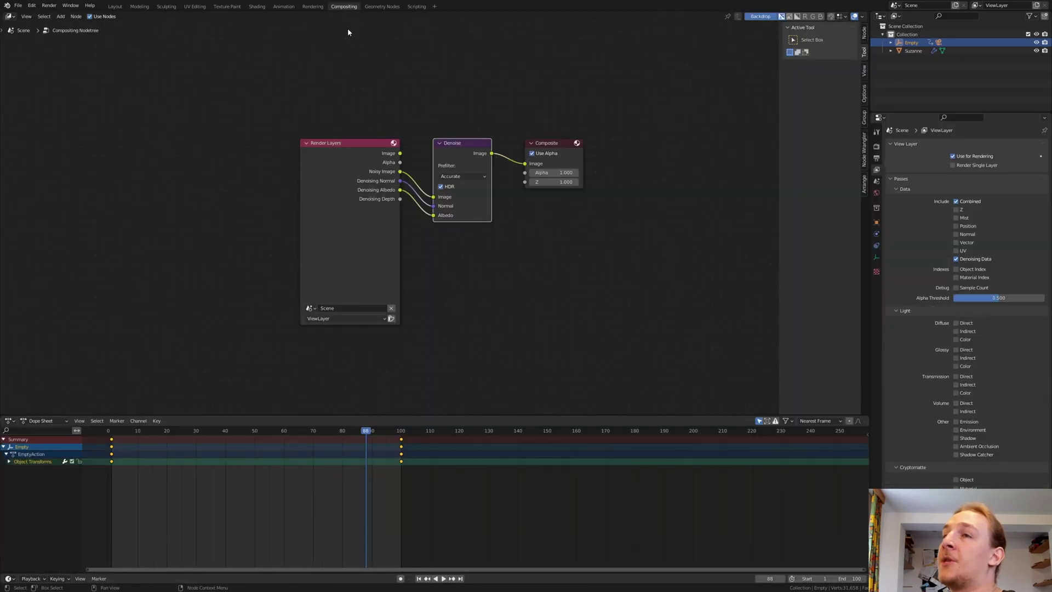
scroll(482, 181, up, 1)
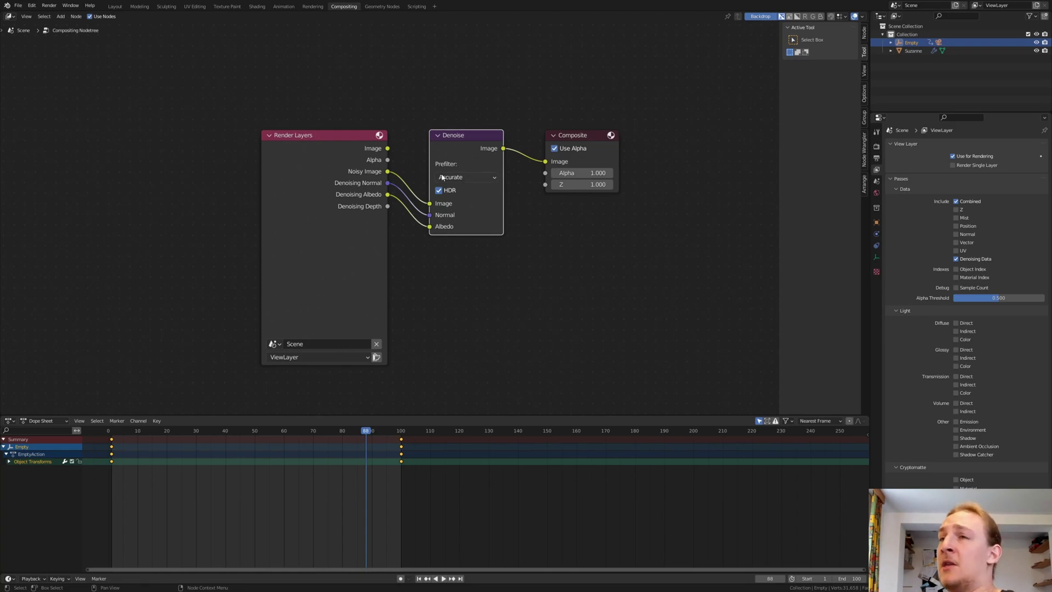
scroll(382, 173, up, 2)
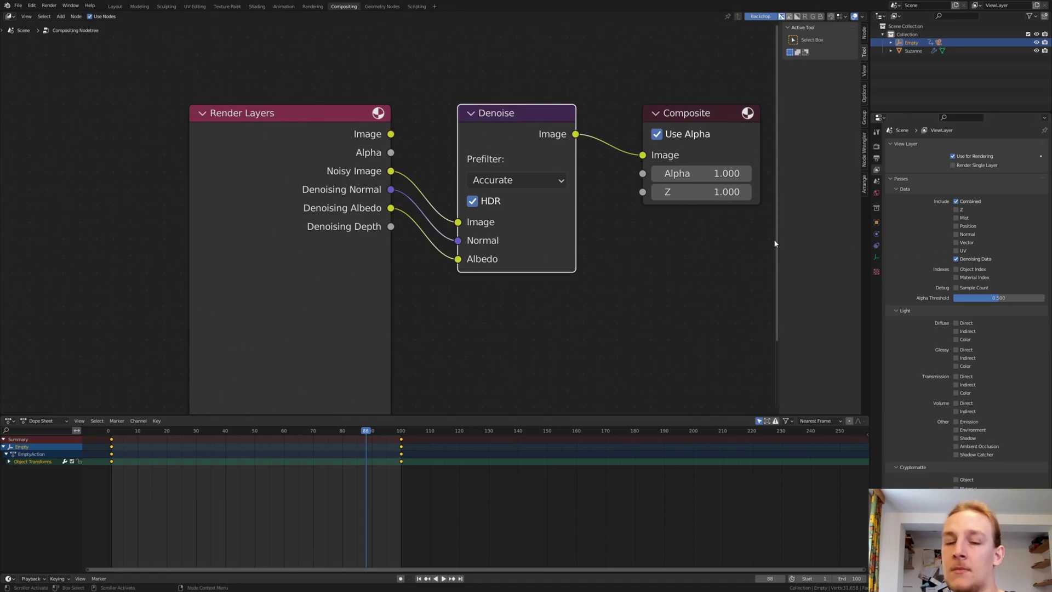
key(ctrl+s)
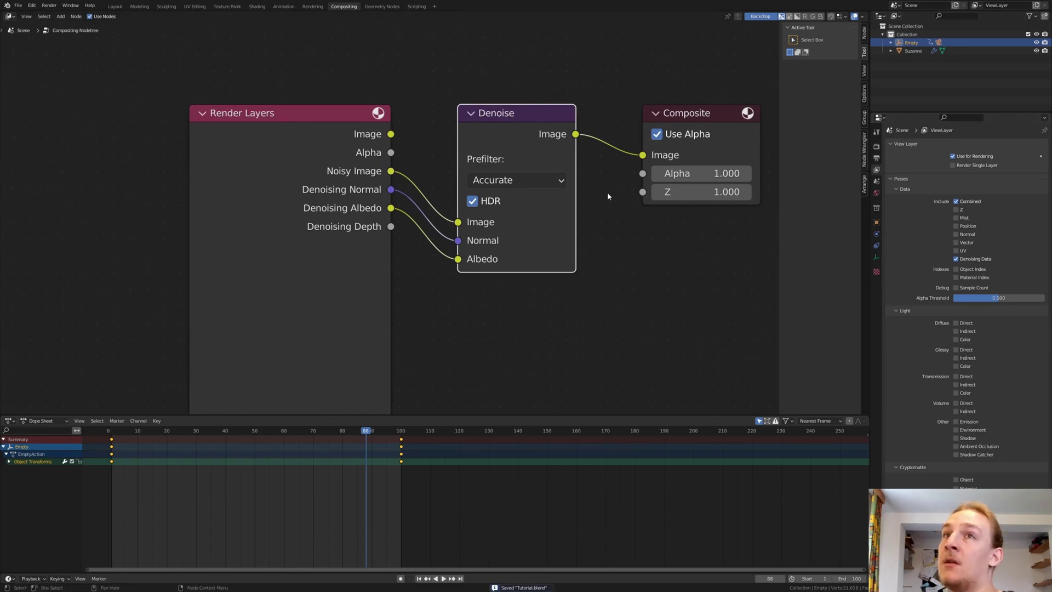
- Point the render output to the project's Renderd_Images folder with prefix Renderd_Images_
click(877, 160)
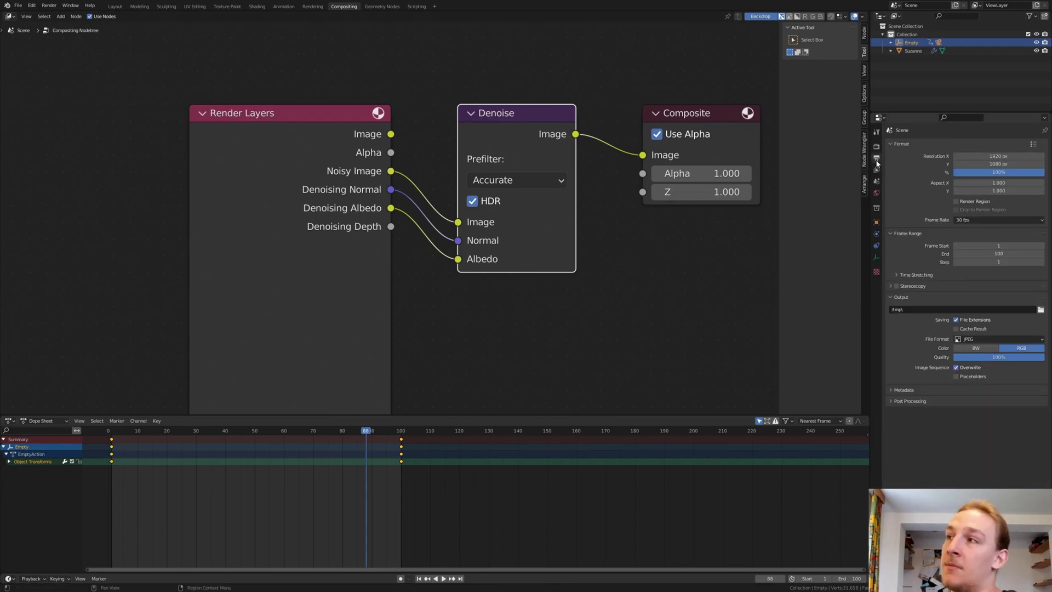
click(1043, 309)
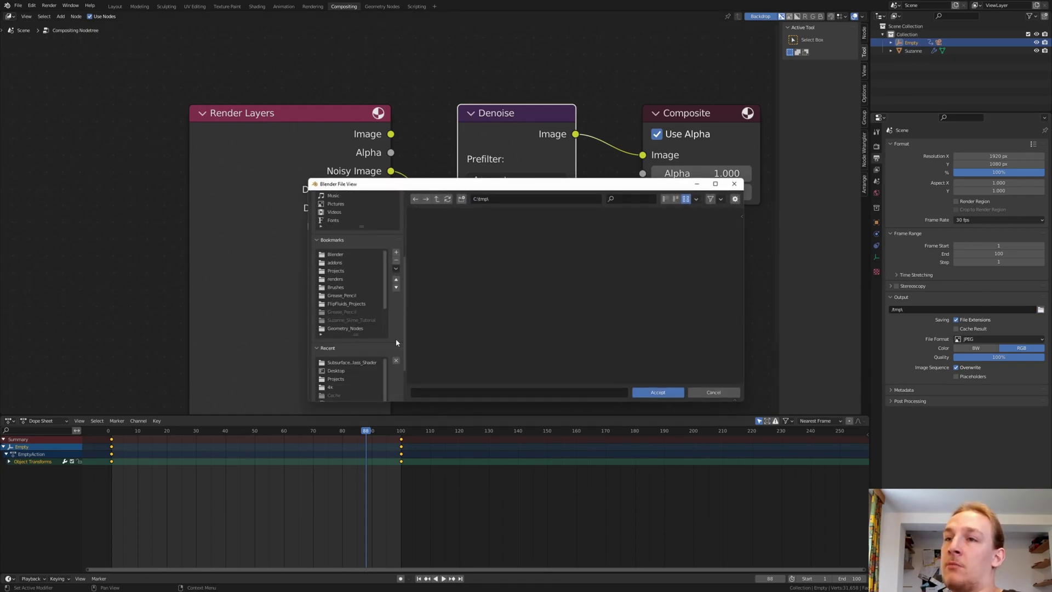
click(352, 362)
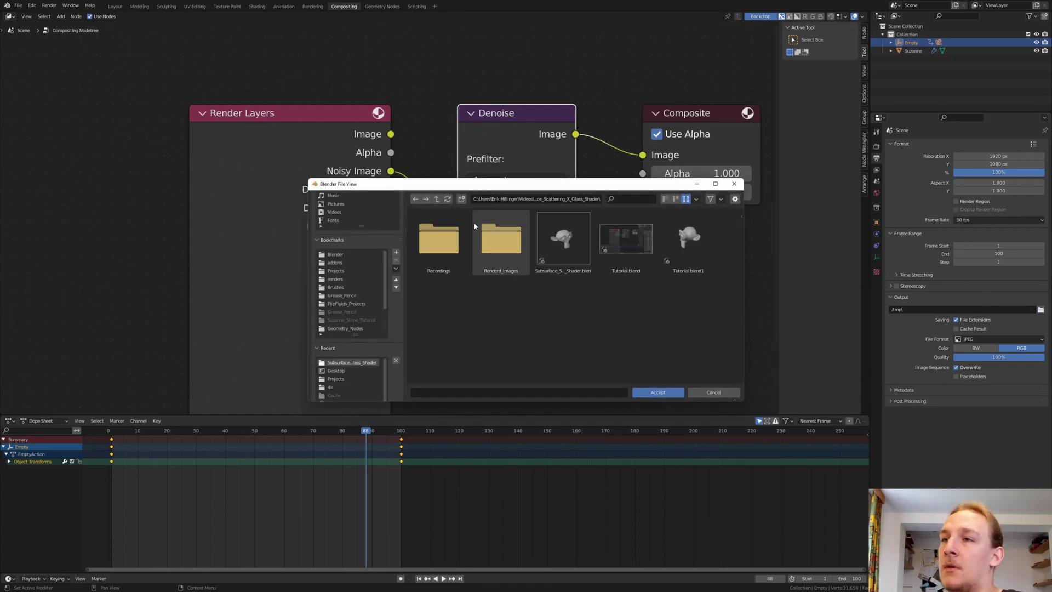
double_click(501, 236)
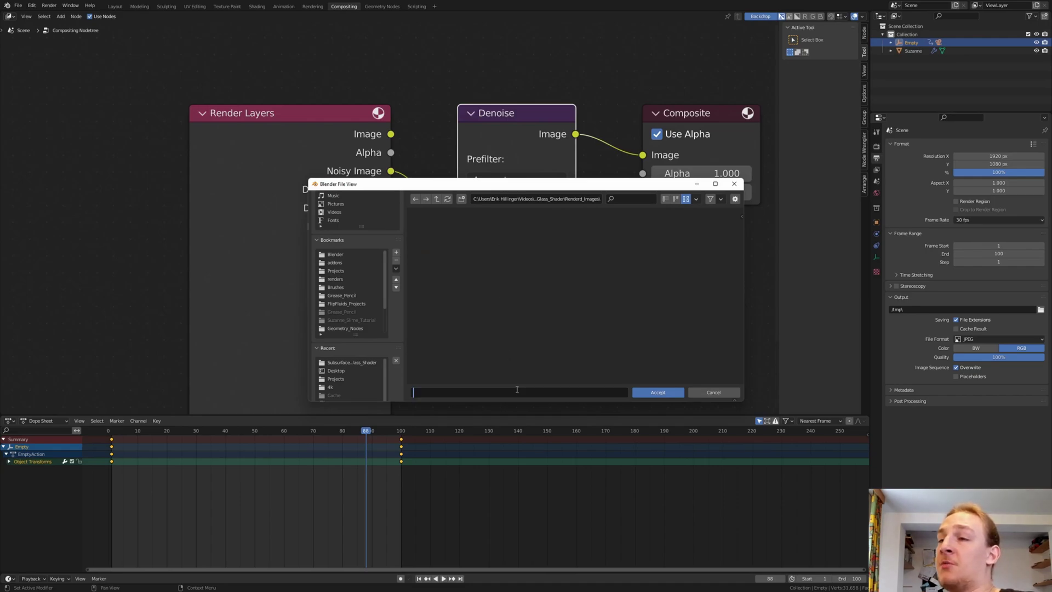
text(Render)
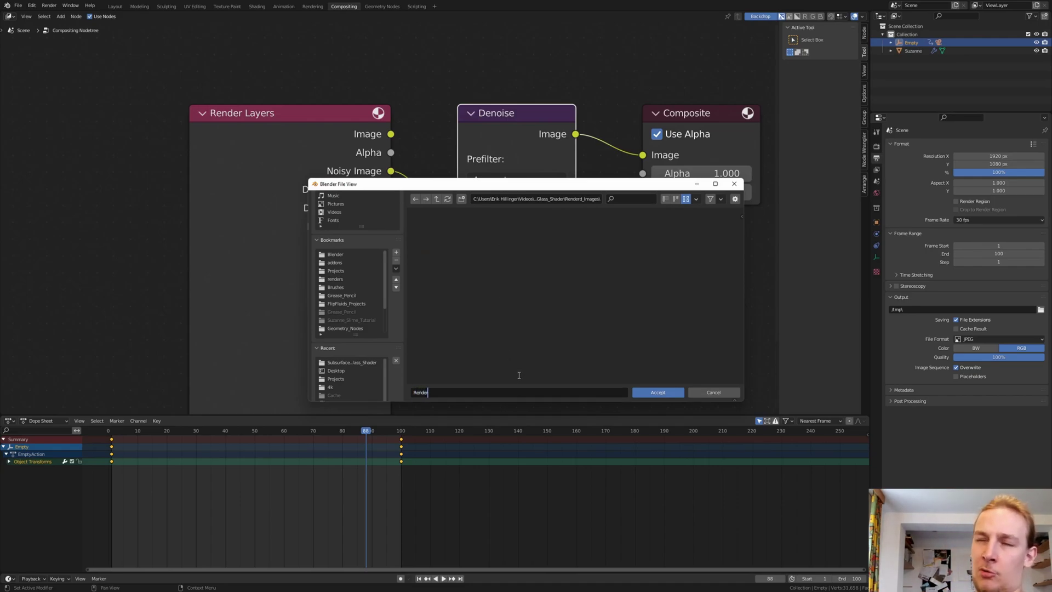
text(d_)
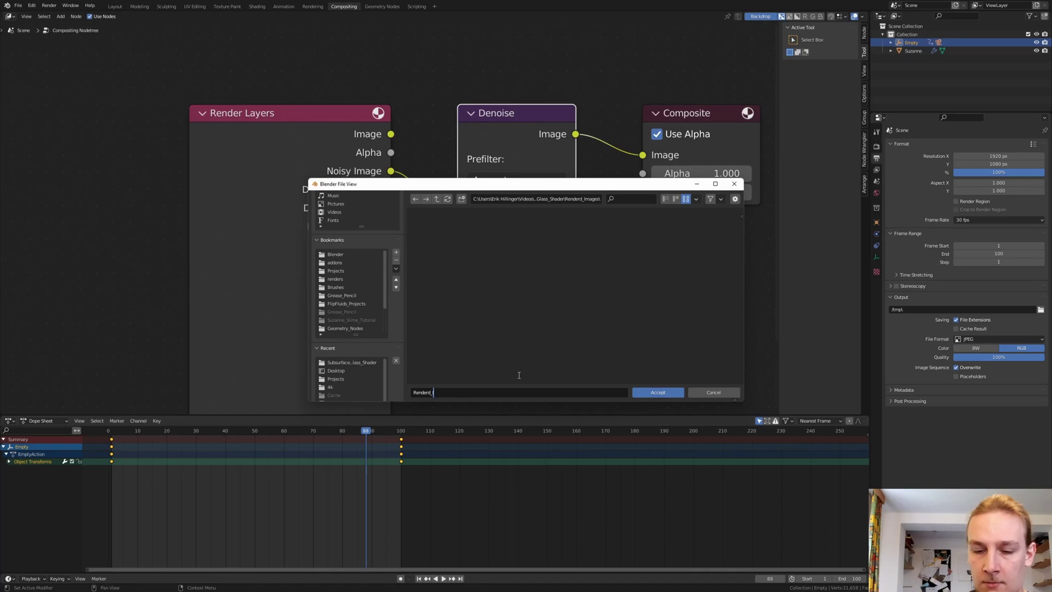
text(Images)
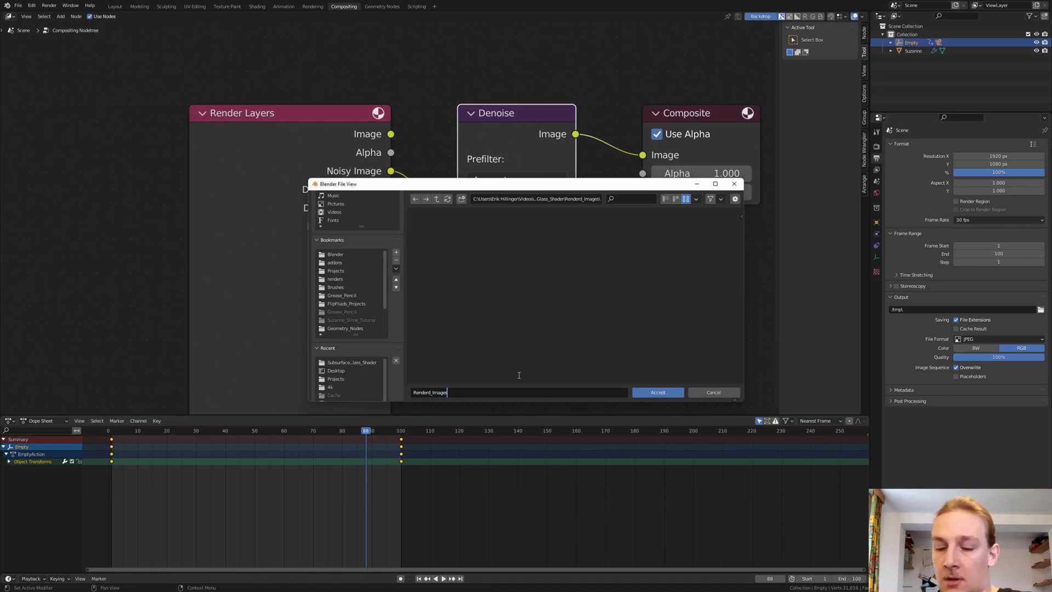
text(_)
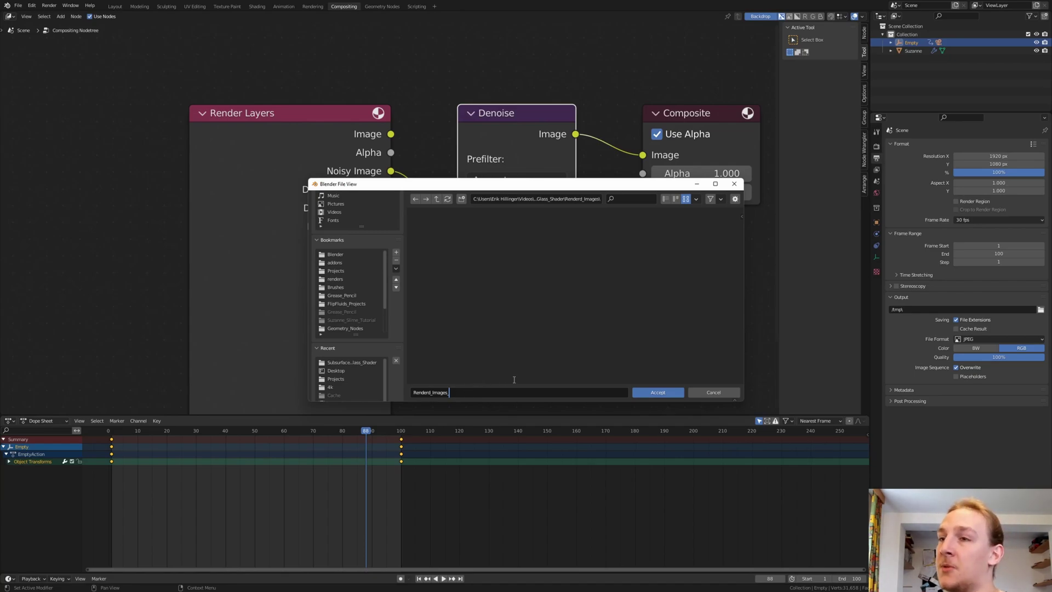
key(Return)
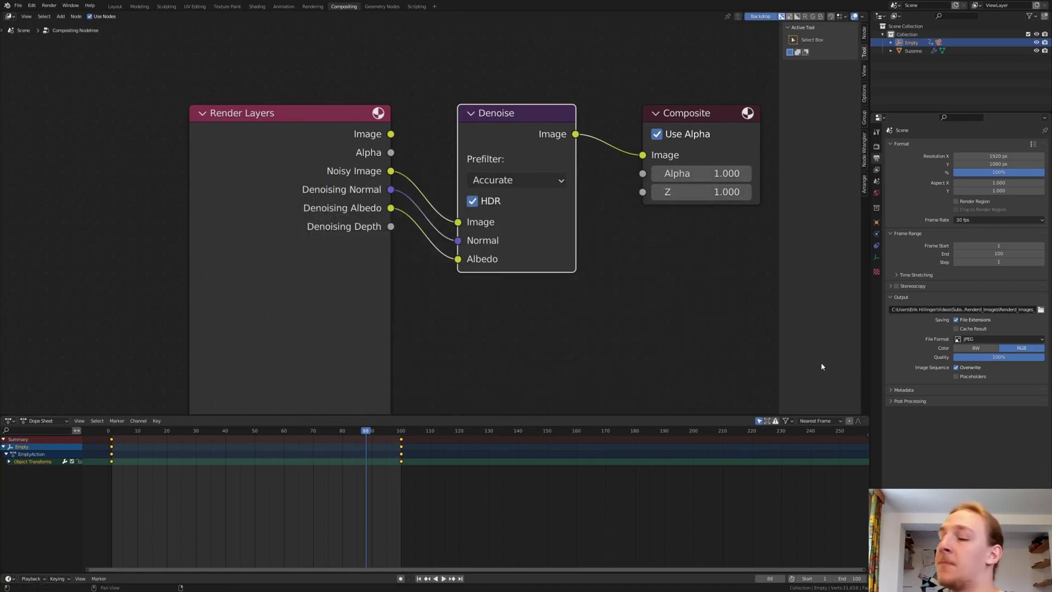
- Run Render > Render Animation for all frames, then close the Blender Render window
click(57, 5)
click(68, 22)
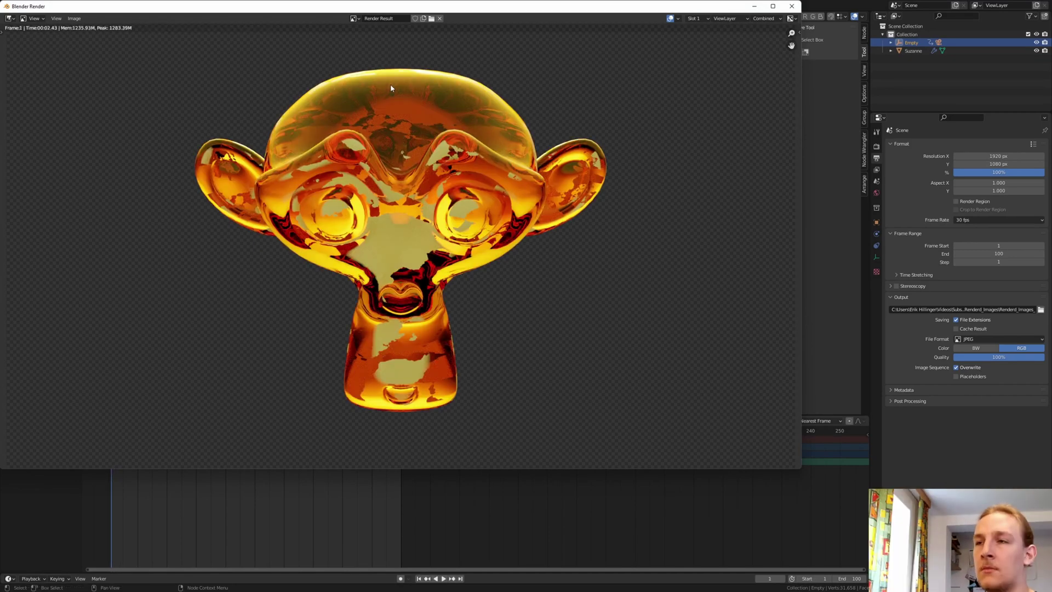
click(793, 6)
- Add a Video Editing workspace and set output to FFmpeg Video, MPEG-4 container, High Quality
click(433, 7)
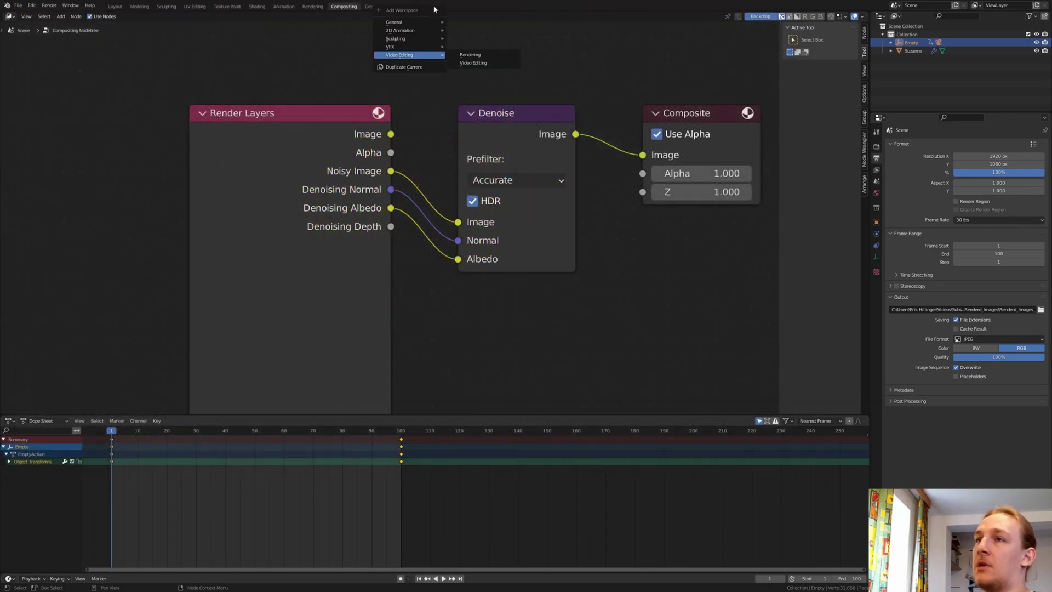
click(473, 63)
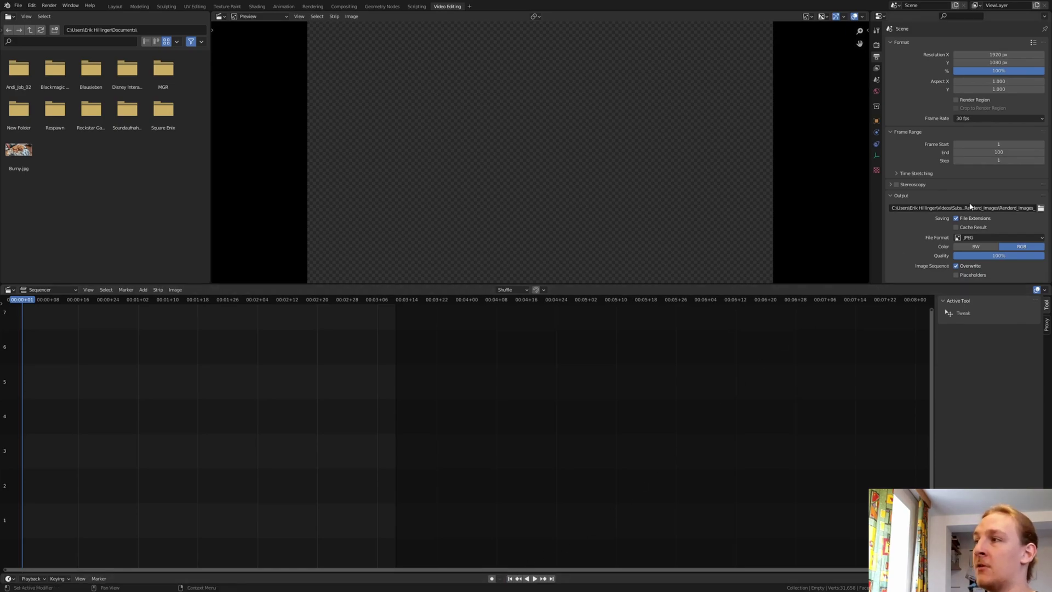
click(977, 239)
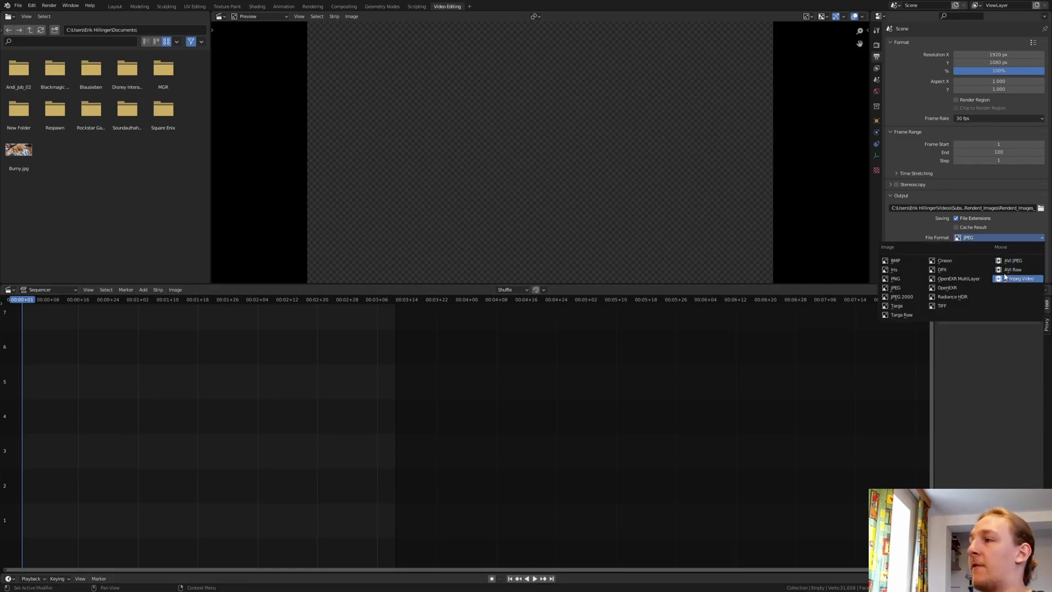
click(1021, 278)
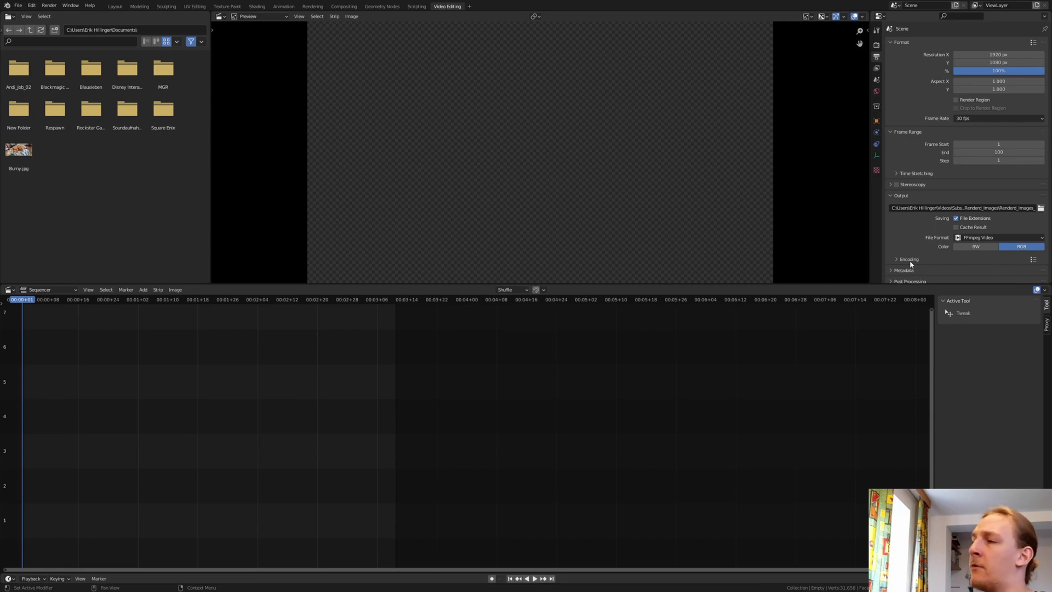
click(974, 272)
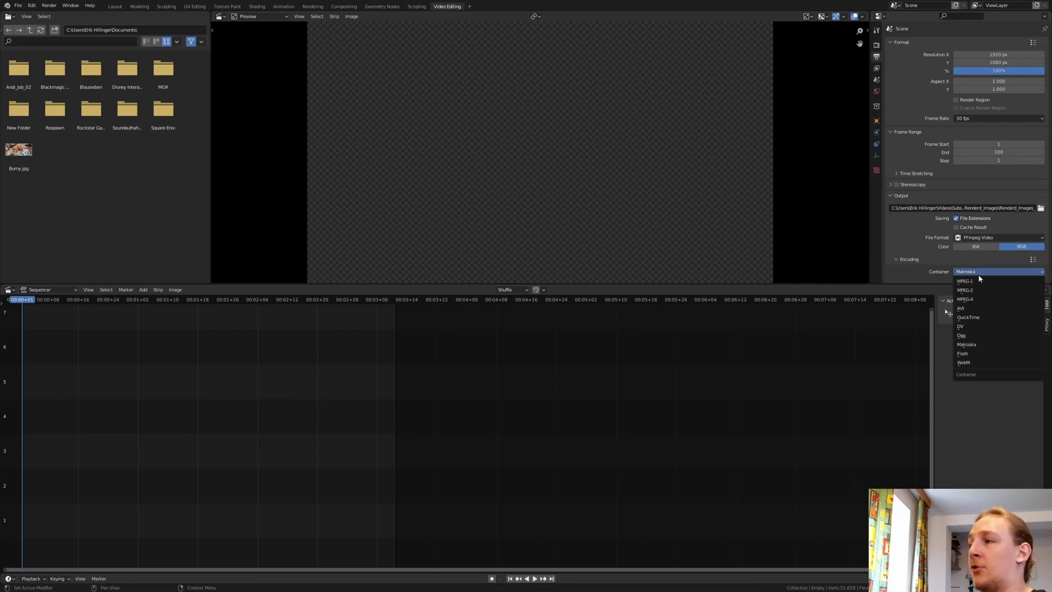
click(990, 303)
scroll(976, 248, down, 5)
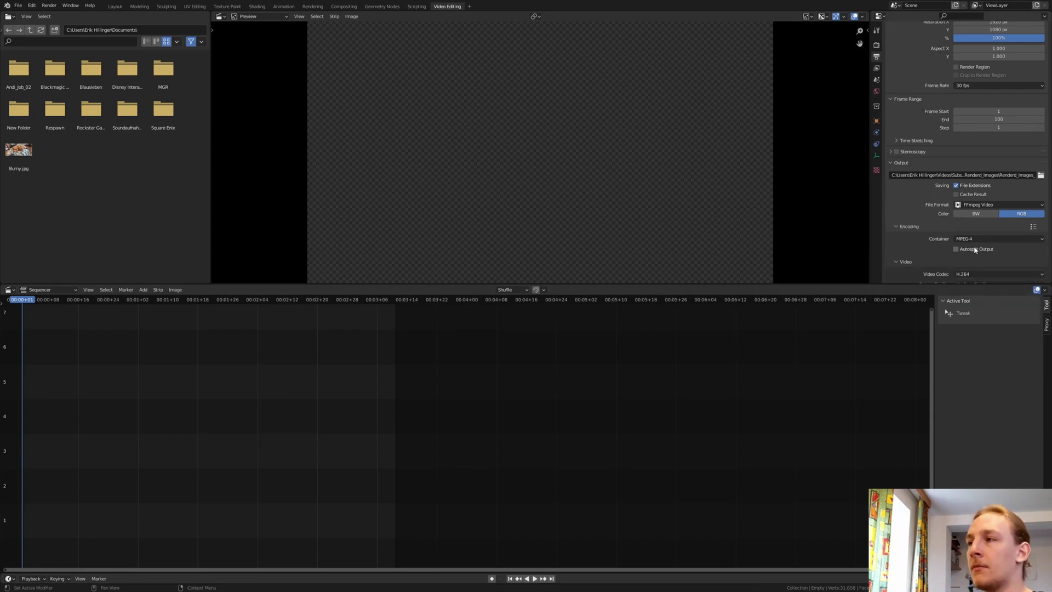
click(973, 236)
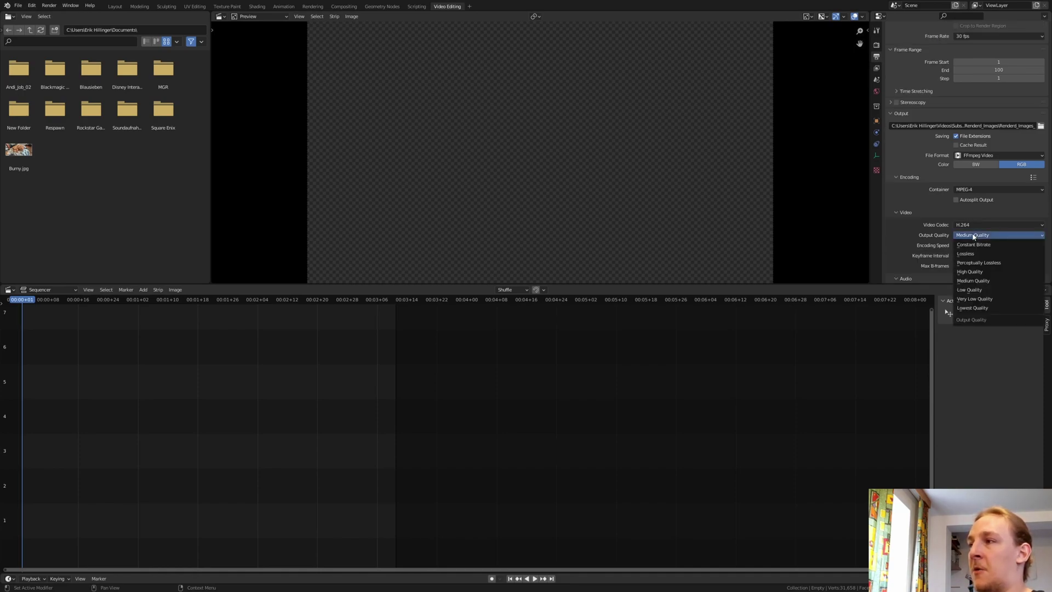
click(977, 271)
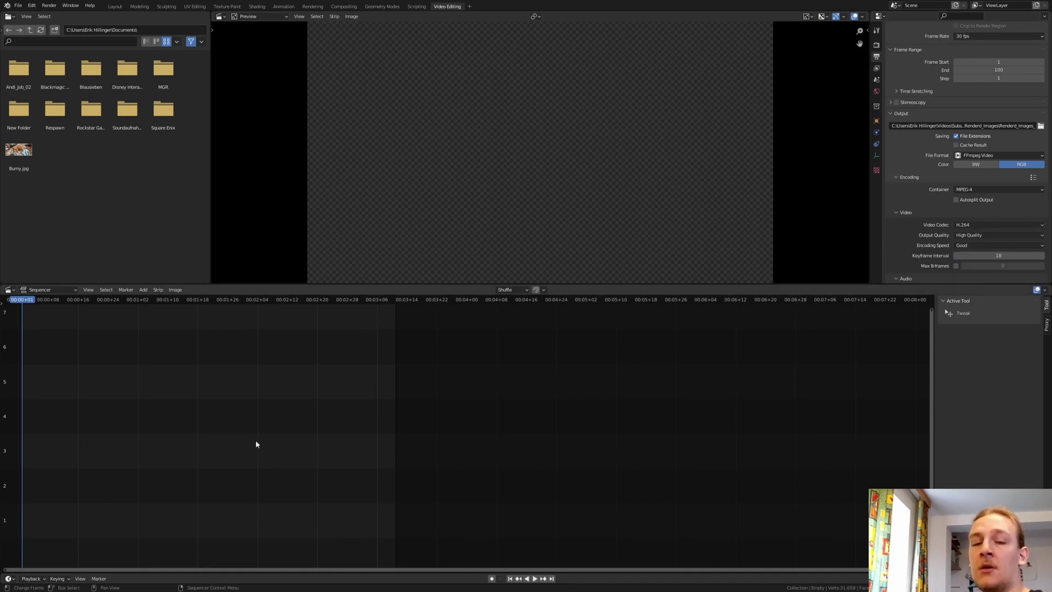
- Open an Image/Sequence strip browser at the pasted Renderd_Images render folder path
key(shift+a)
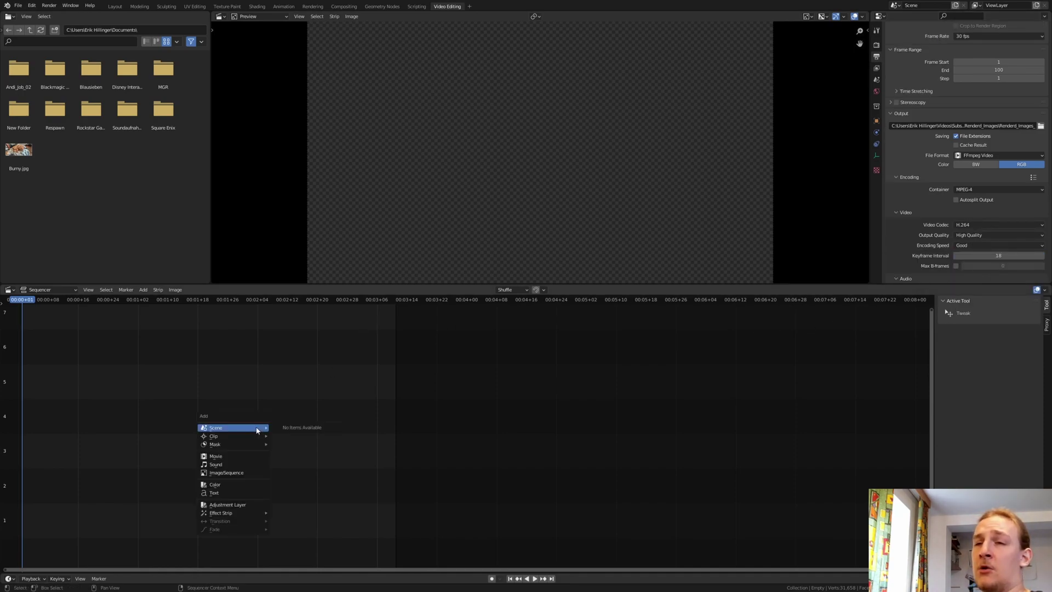
click(254, 473)
click(565, 198)
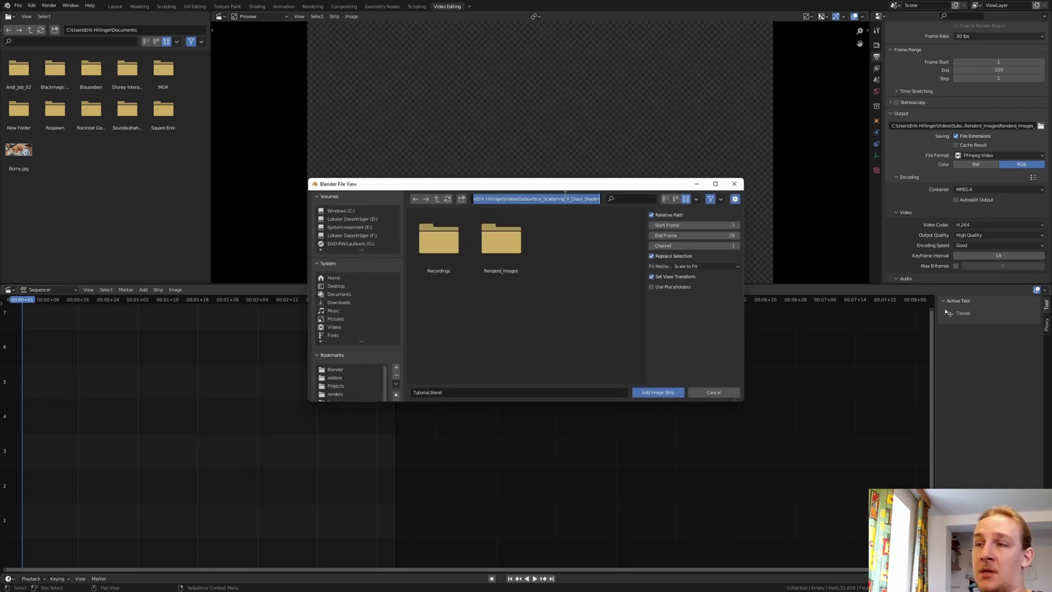
key(ctrl+v)
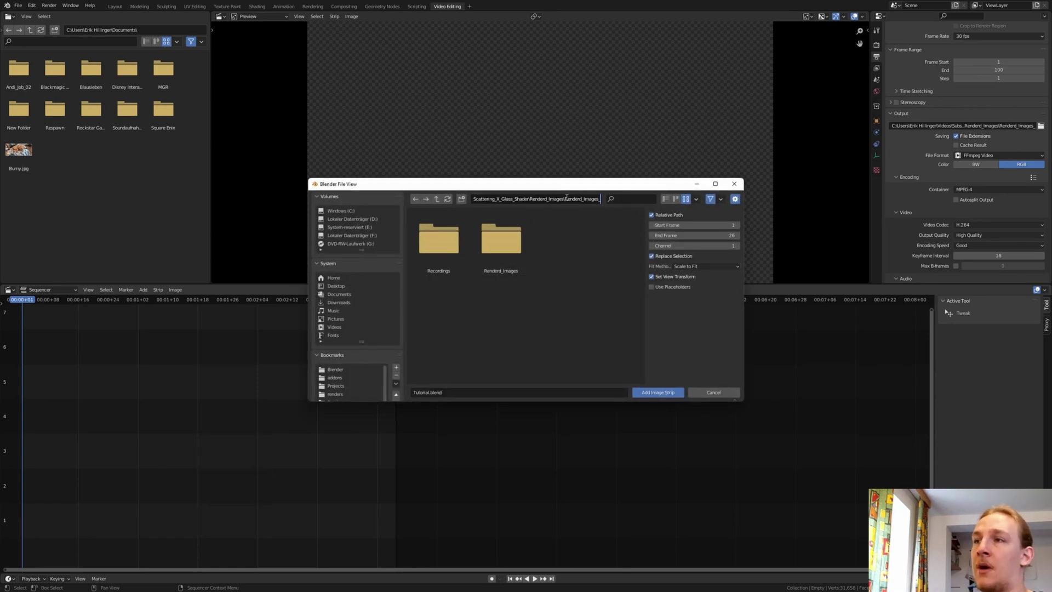
key(BackSpace)
key(Return)
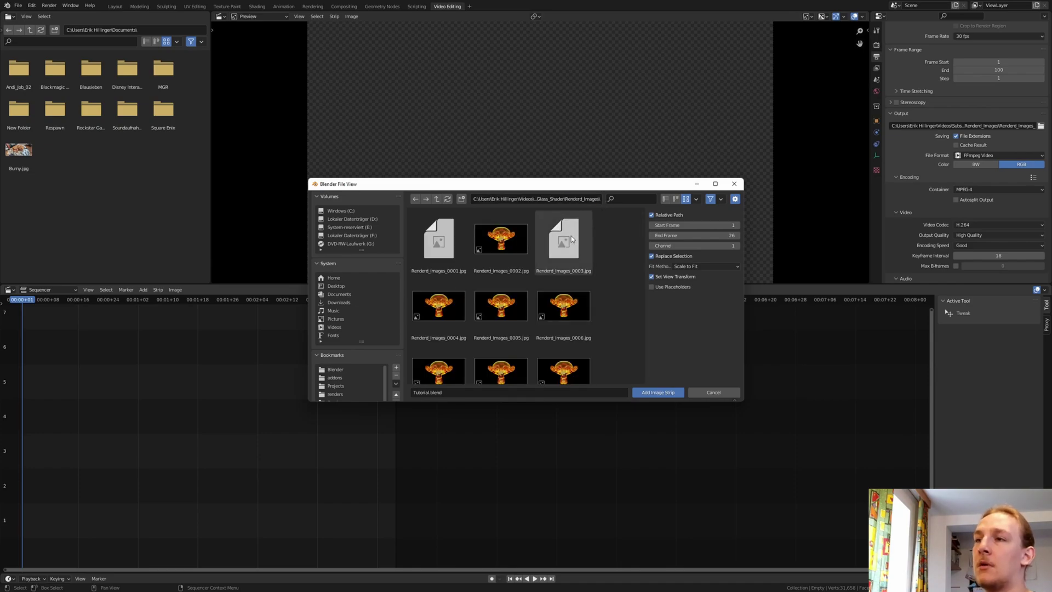
- Add all the rendered JPEG frames as one image strip and play the preview
key(a)
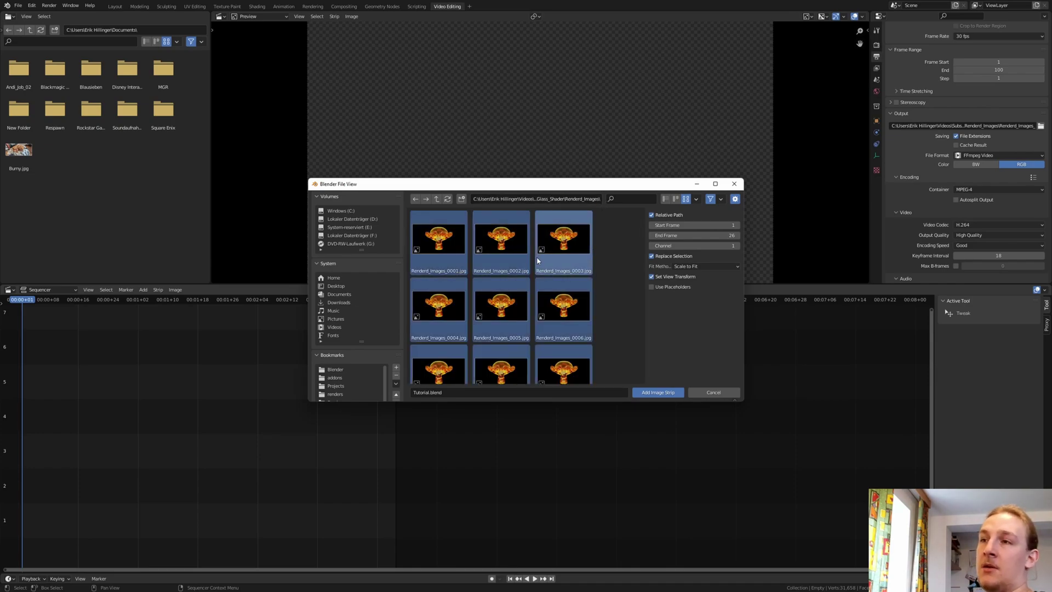
key(Return)
key(space)
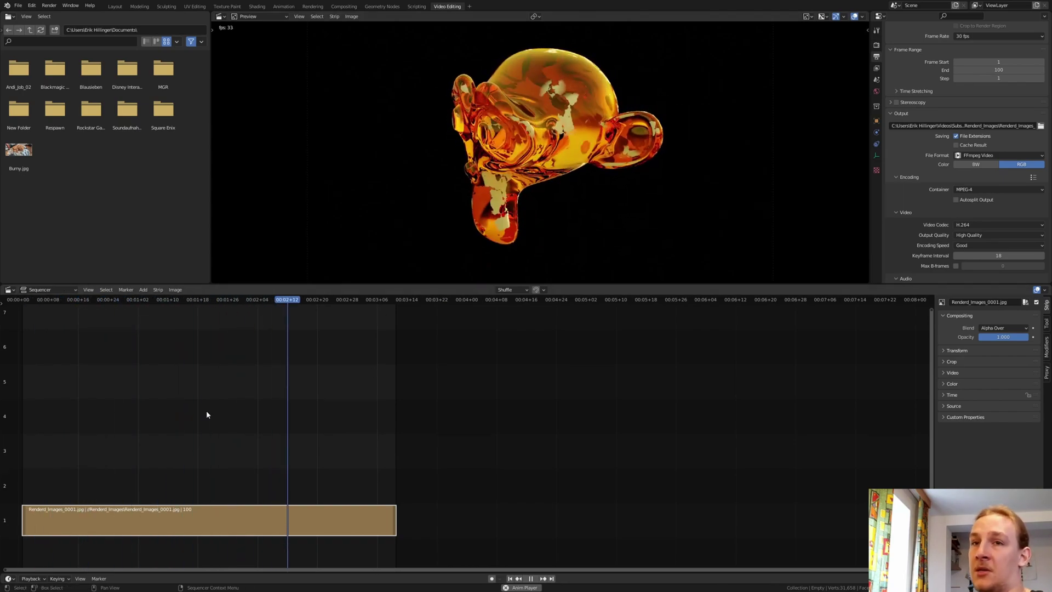
- Stop playback and run Render Animation to encode the image strip as MPEG-4 video
key(space)
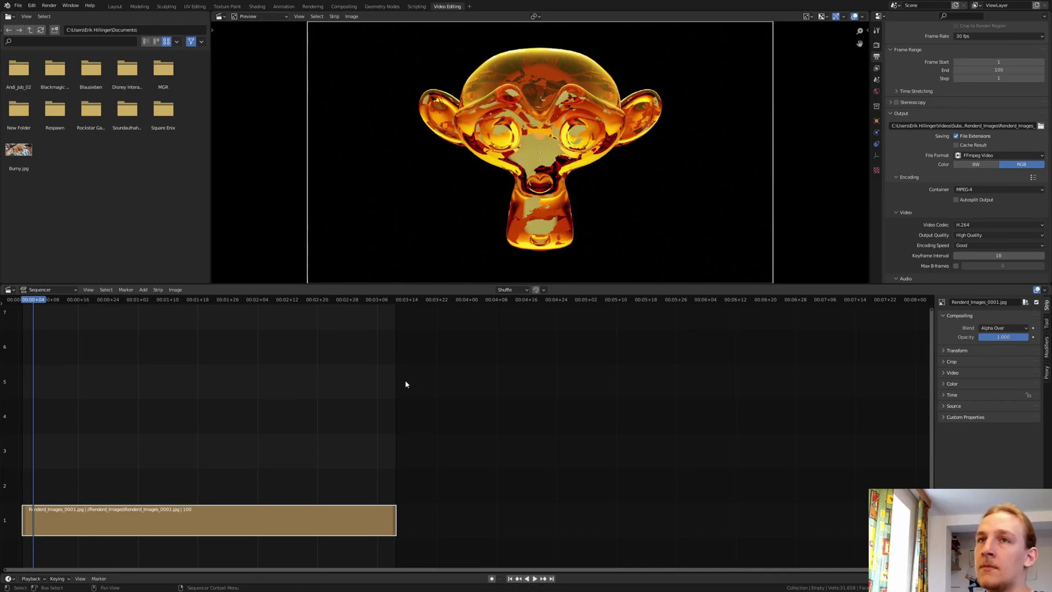
click(49, 5)
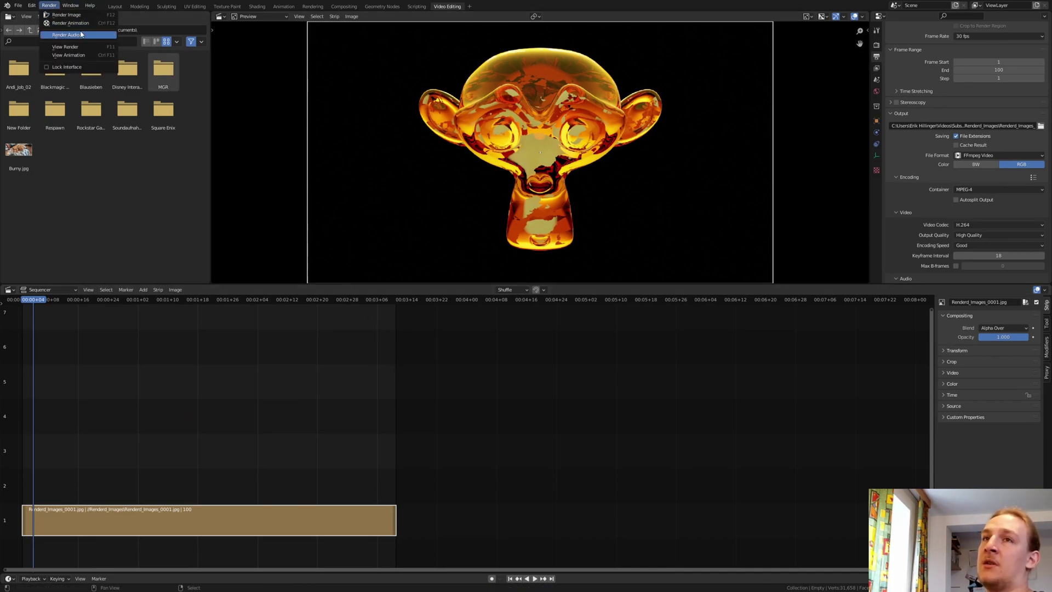
click(60, 29)
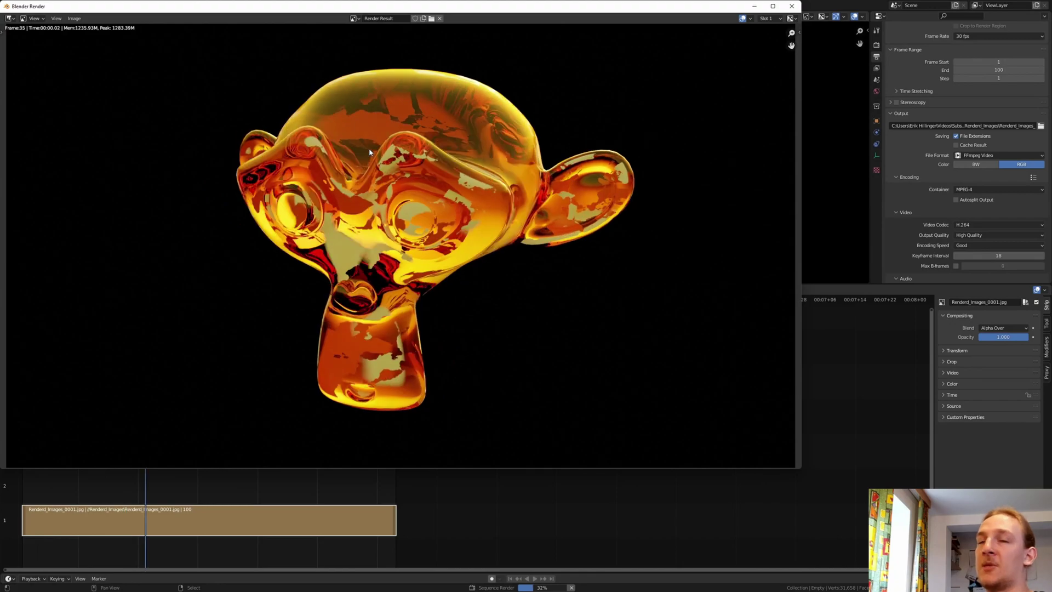